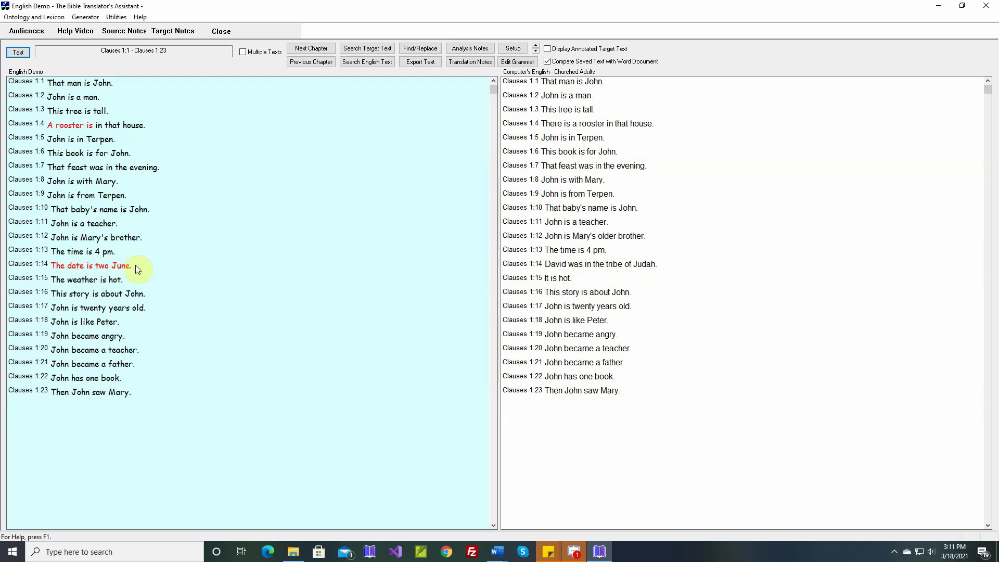
- Open verse Clauses 1:14 for generation and check its target sentence in the Grammar Introduction-English Word document
{"action": "right_click", "coordinate": [119, 267]}
{"action": "left_click", "coordinate": [143, 271]}
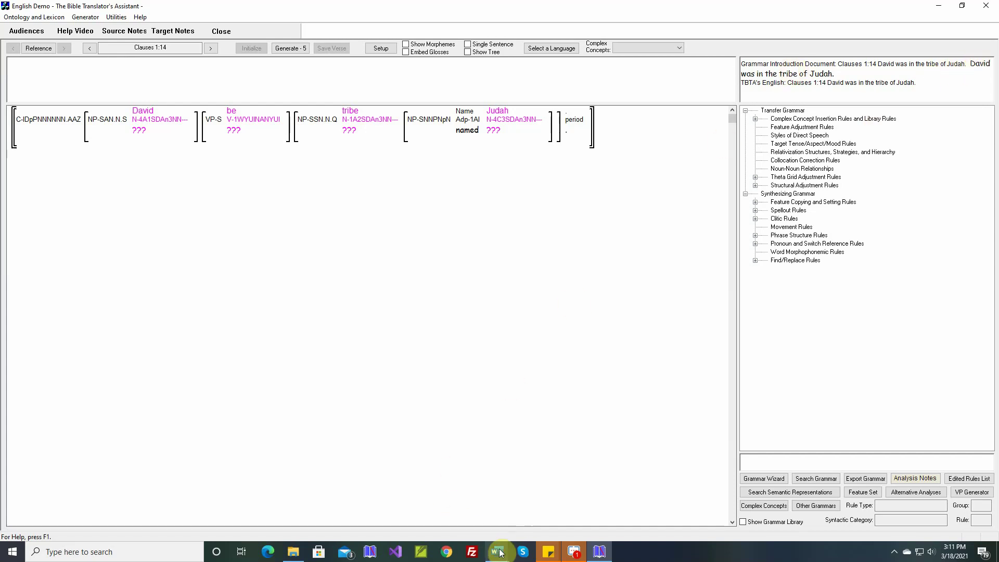
{"action": "mouse_move", "coordinate": [500, 553]}
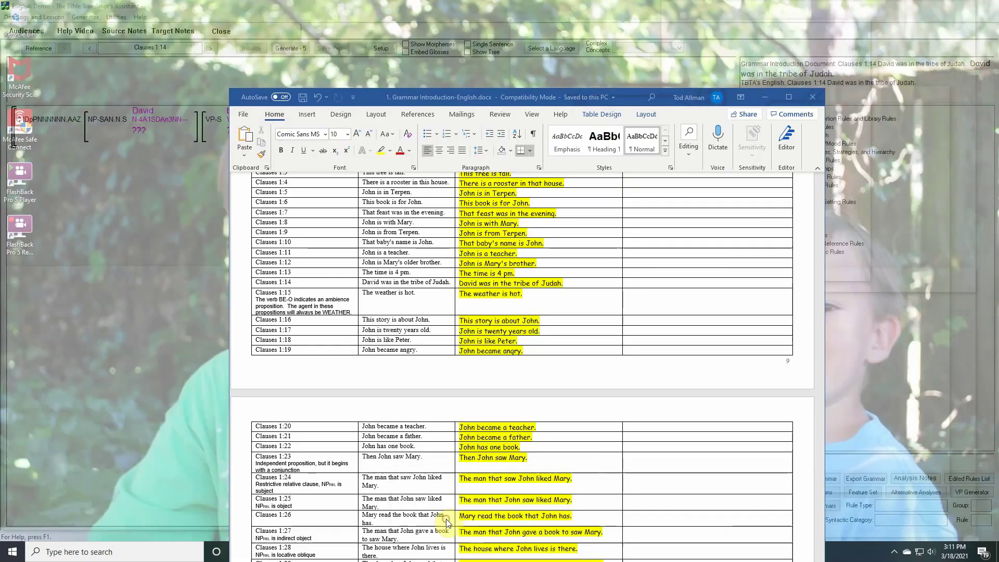
{"action": "left_click", "coordinate": [445, 520]}
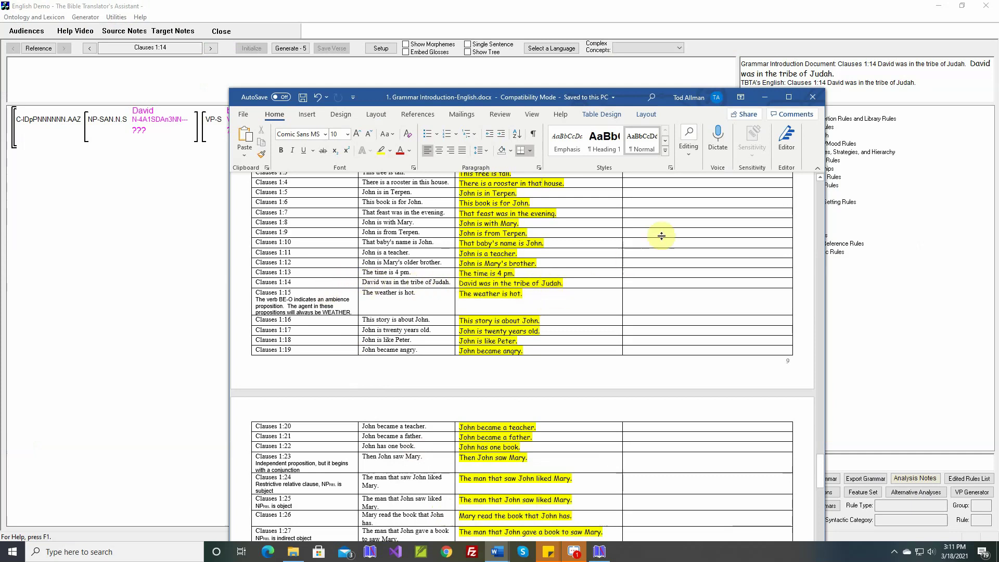
{"action": "left_click", "coordinate": [764, 98]}
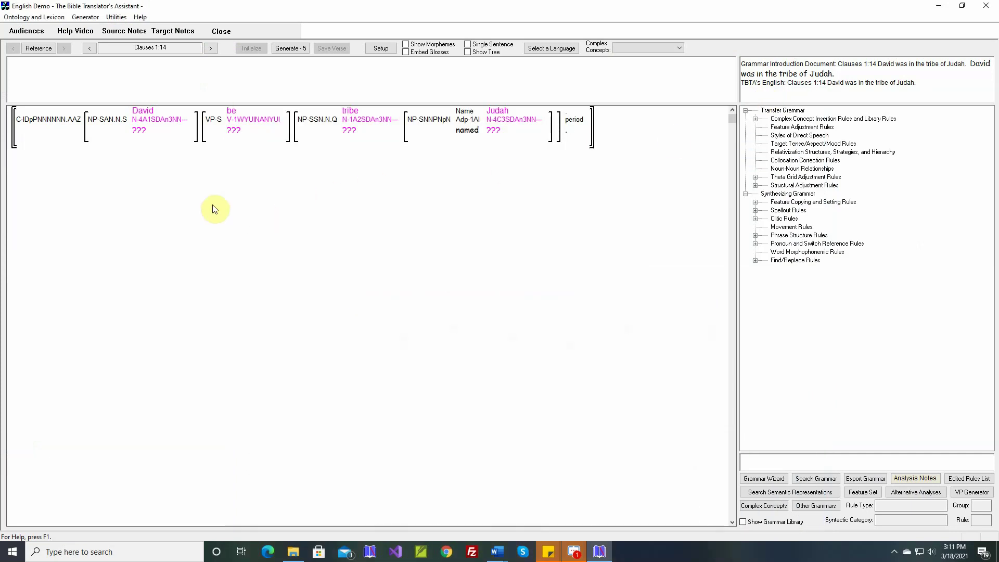
- Add a new target stem "David" for the unmapped noun concept David in Clauses 1:14
{"action": "mouse_move", "coordinate": [154, 117]}
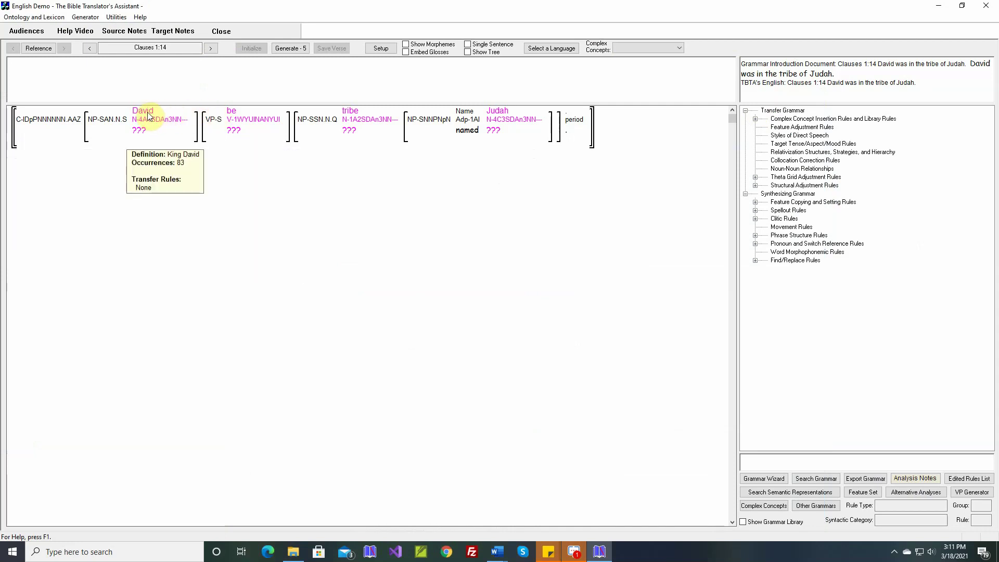
{"action": "double_click", "coordinate": [149, 115]}
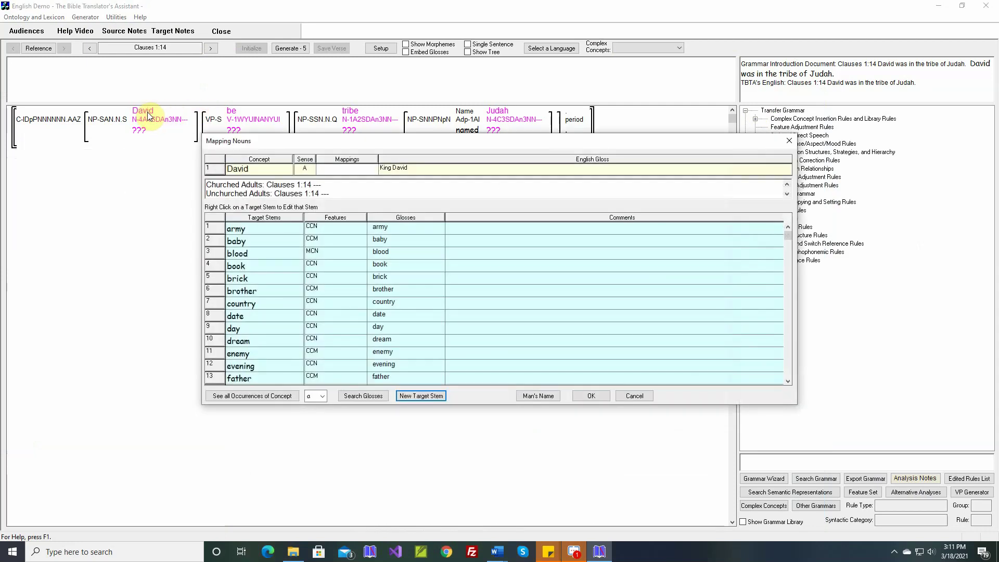
{"action": "key", "text": "Return"}
{"action": "type", "text": "David"}
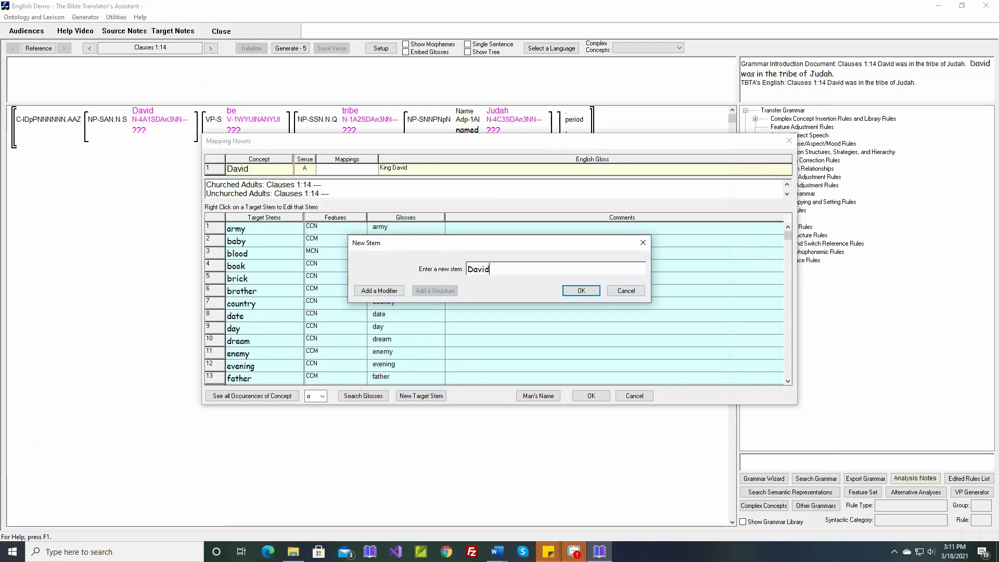
{"action": "key", "text": "Return"}
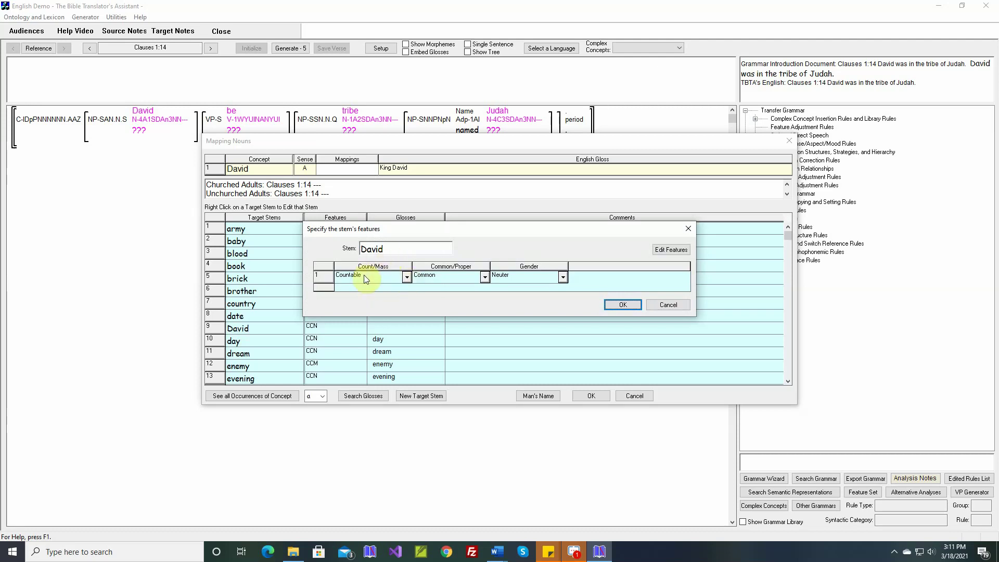
- Set the stem David to Proper and Masculine, accept its gloss, and map the concept to it
{"action": "left_click", "coordinate": [483, 278]}
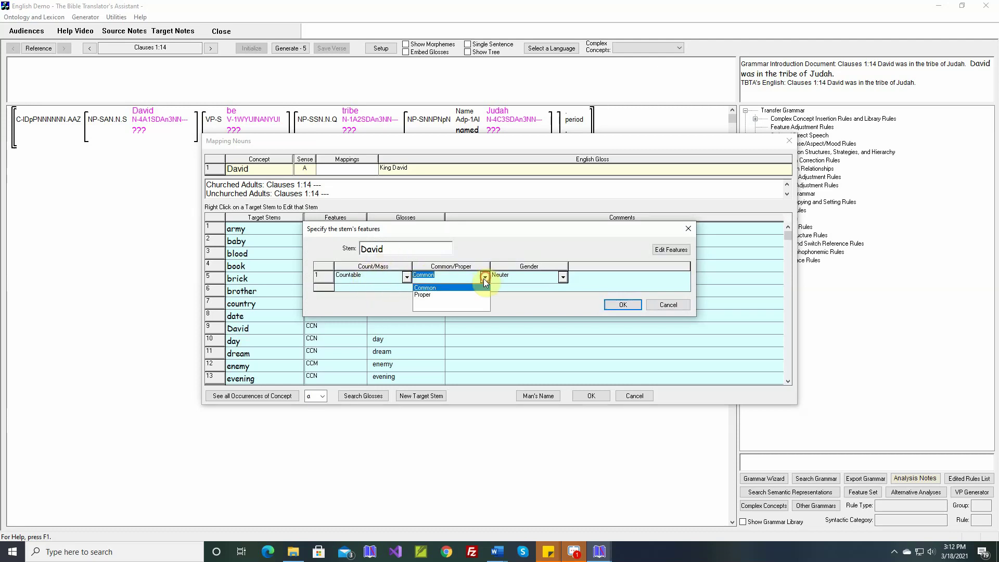
{"action": "left_click", "coordinate": [458, 291]}
{"action": "left_click", "coordinate": [563, 277]}
{"action": "left_click", "coordinate": [530, 297]}
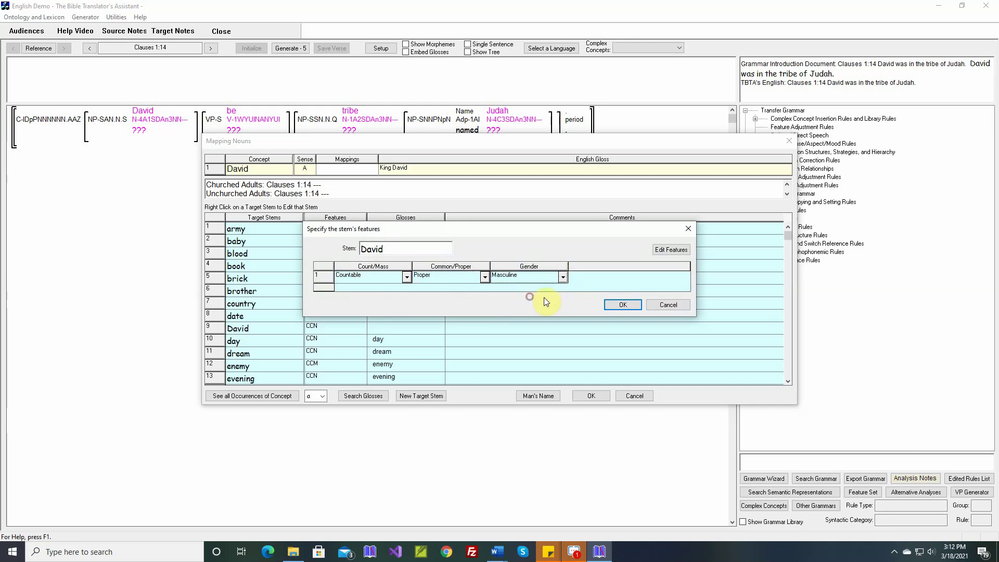
{"action": "left_click", "coordinate": [624, 306]}
{"action": "left_click", "coordinate": [623, 306]}
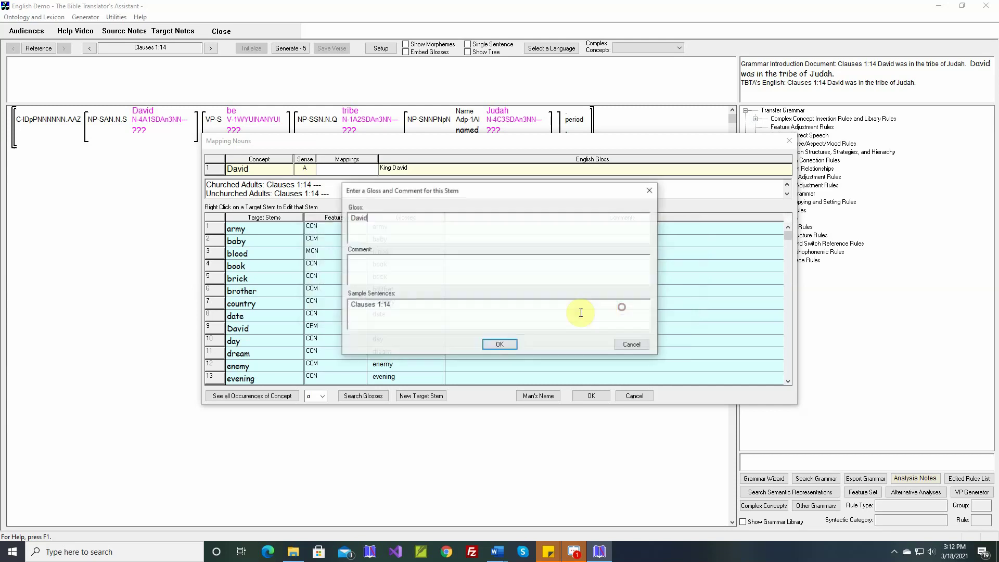
{"action": "left_click", "coordinate": [499, 345]}
{"action": "left_click", "coordinate": [591, 397]}
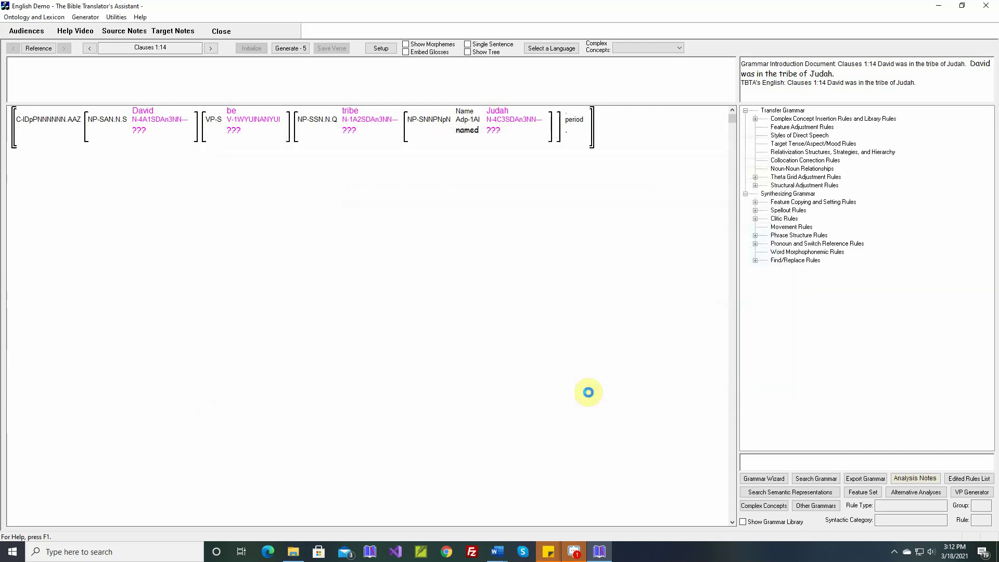
- Map the verb concept be, sense W, to the existing target stem "be"
{"action": "left_click", "coordinate": [242, 118]}
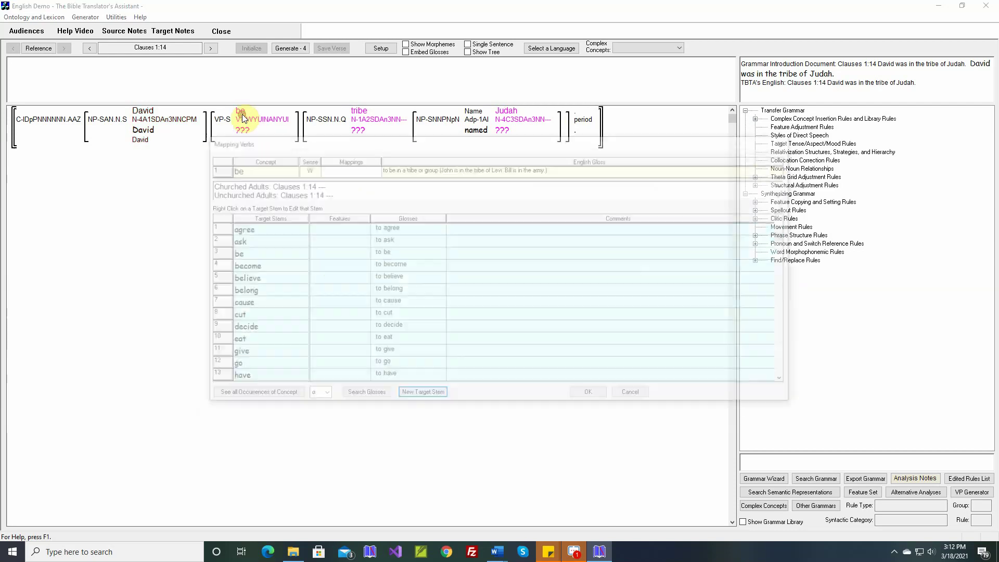
{"action": "left_click_drag", "start_coordinate": [264, 141], "coordinate": [399, 168]}
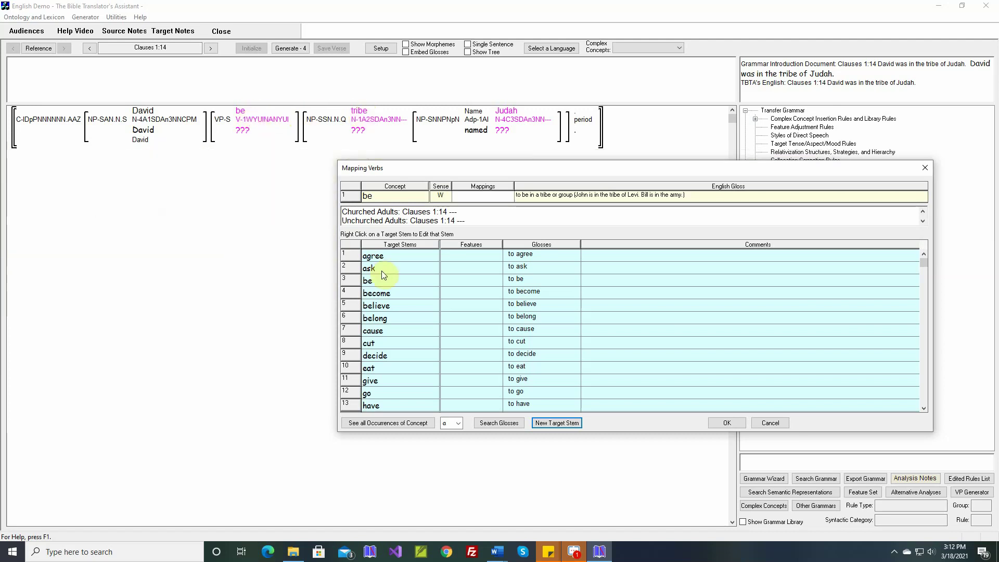
{"action": "left_click", "coordinate": [384, 283]}
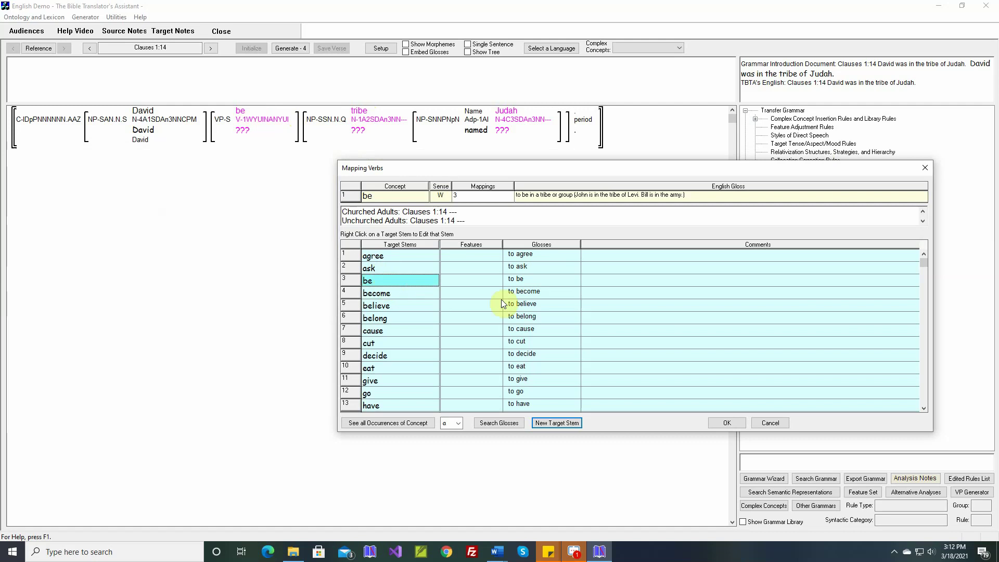
{"action": "left_click", "coordinate": [727, 423]}
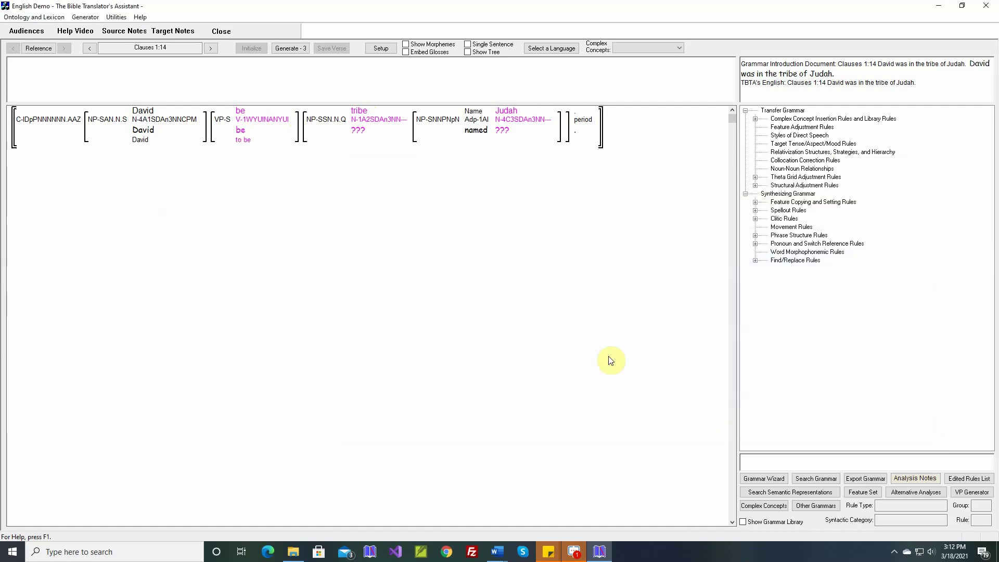
- Map the noun concept tribe to a new countable, common, neuter stem "tribe" with plural "tribes" and gloss "tribe"
{"action": "left_click", "coordinate": [359, 114]}
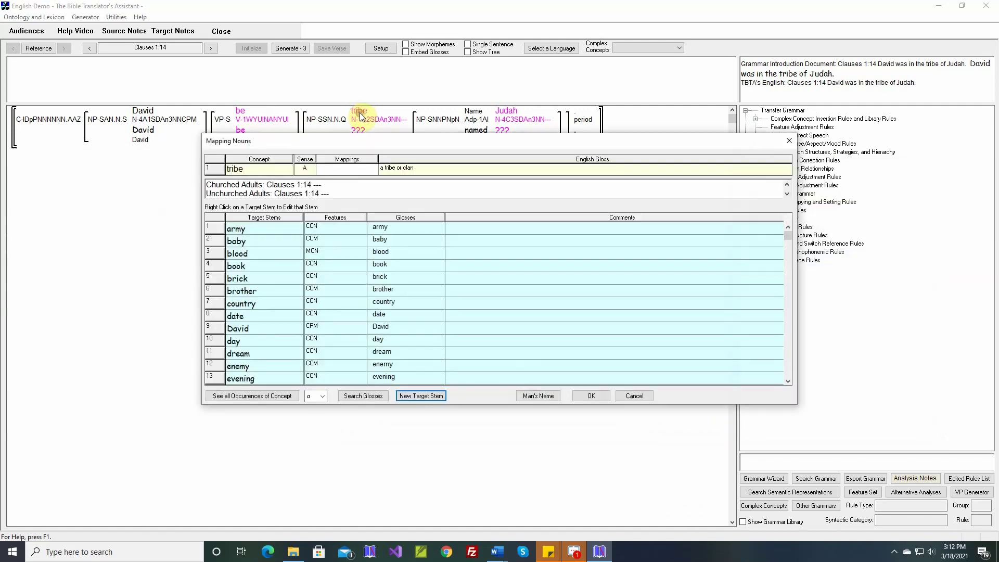
{"action": "key", "text": "Return"}
{"action": "type", "text": "tribe"}
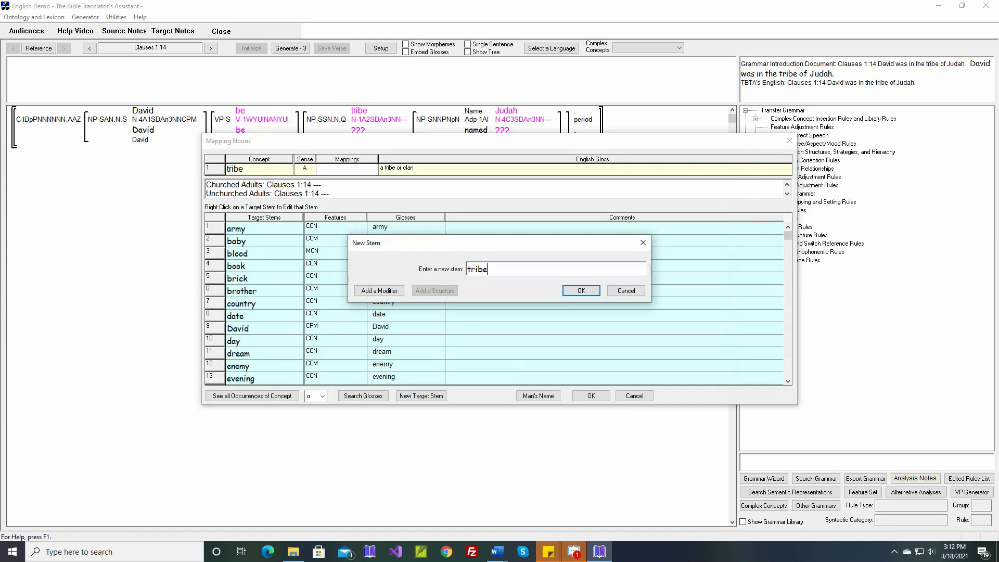
{"action": "key", "text": "Return"}
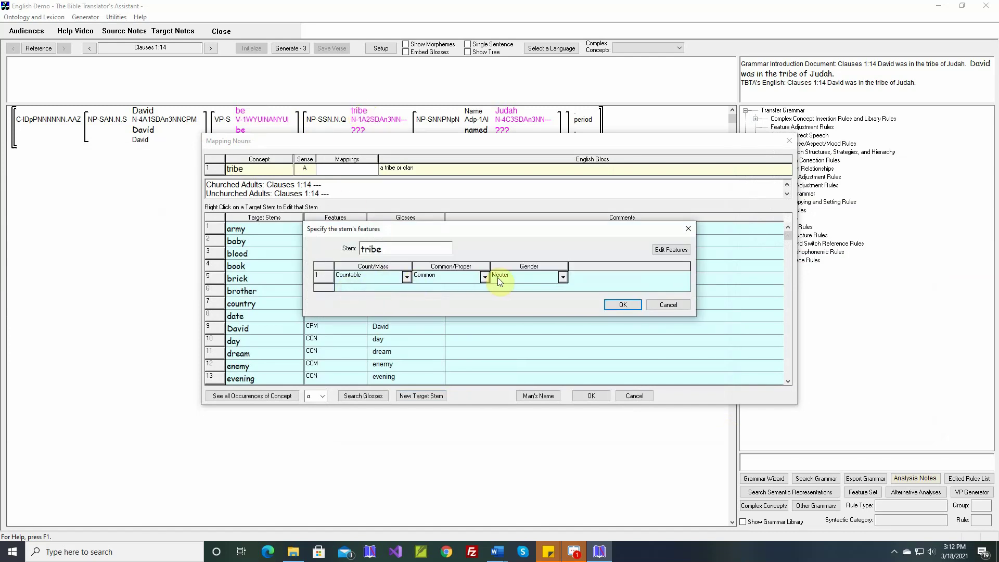
{"action": "left_click", "coordinate": [622, 304]}
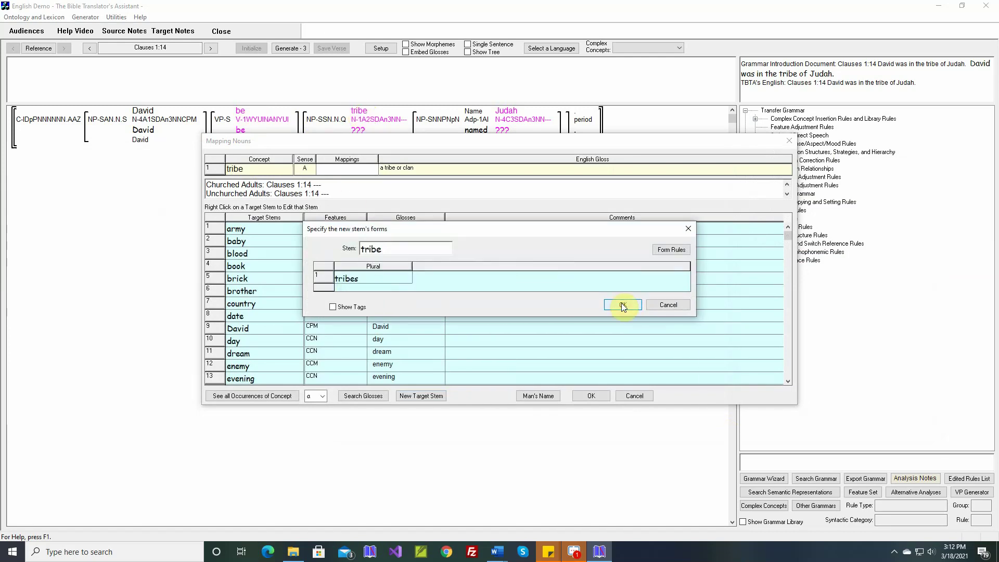
{"action": "left_click", "coordinate": [622, 304]}
{"action": "left_click", "coordinate": [499, 345]}
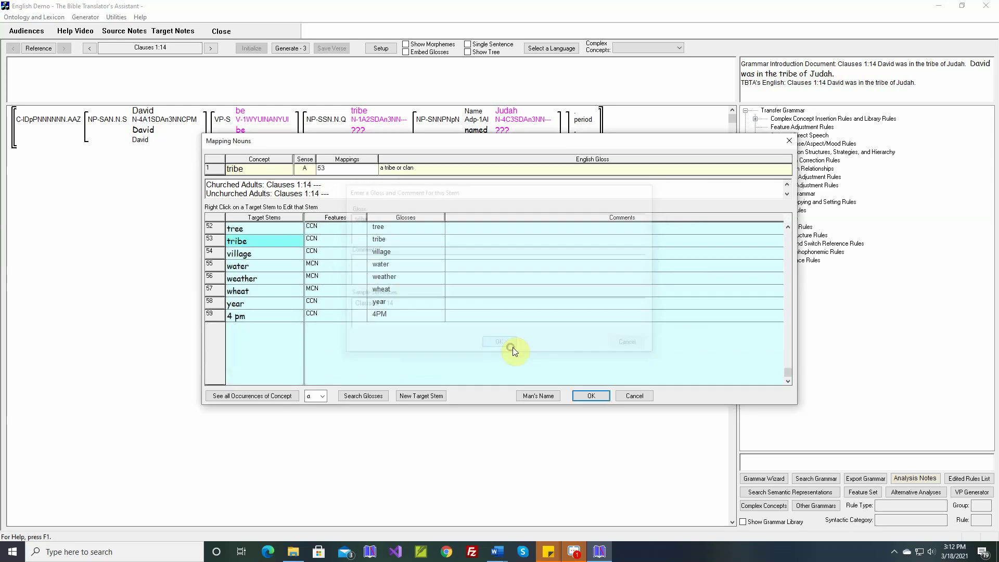
{"action": "left_click", "coordinate": [580, 397]}
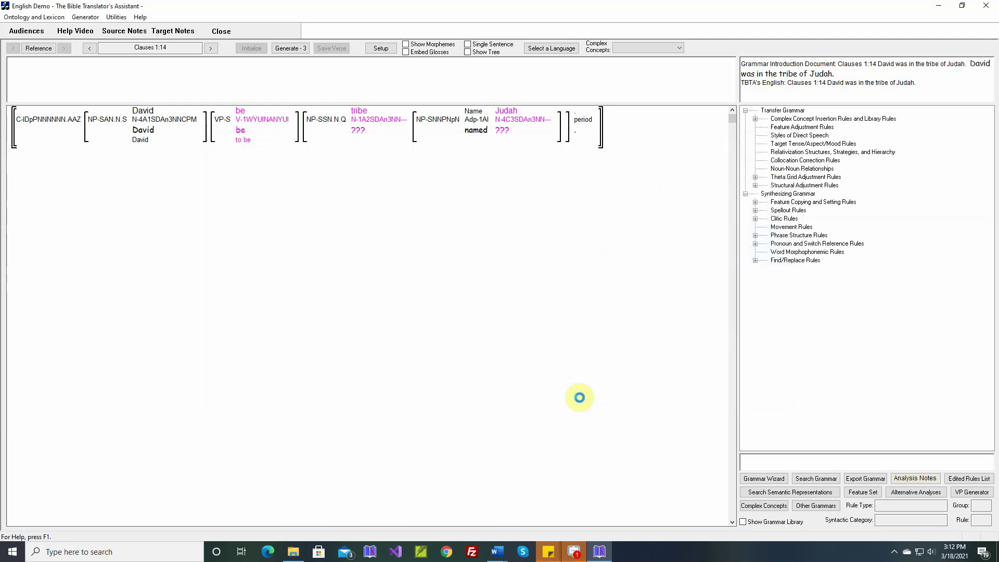
- Add a new target stem "Judah" for the unmapped noun concept Judah
{"action": "left_click", "coordinate": [514, 115]}
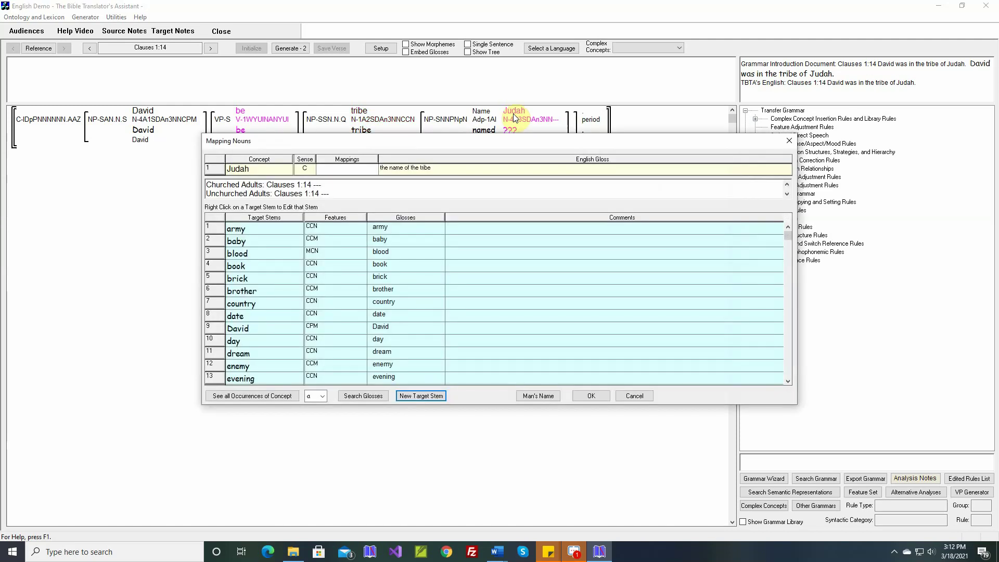
{"action": "key", "text": "Return"}
{"action": "type", "text": "Jud"}
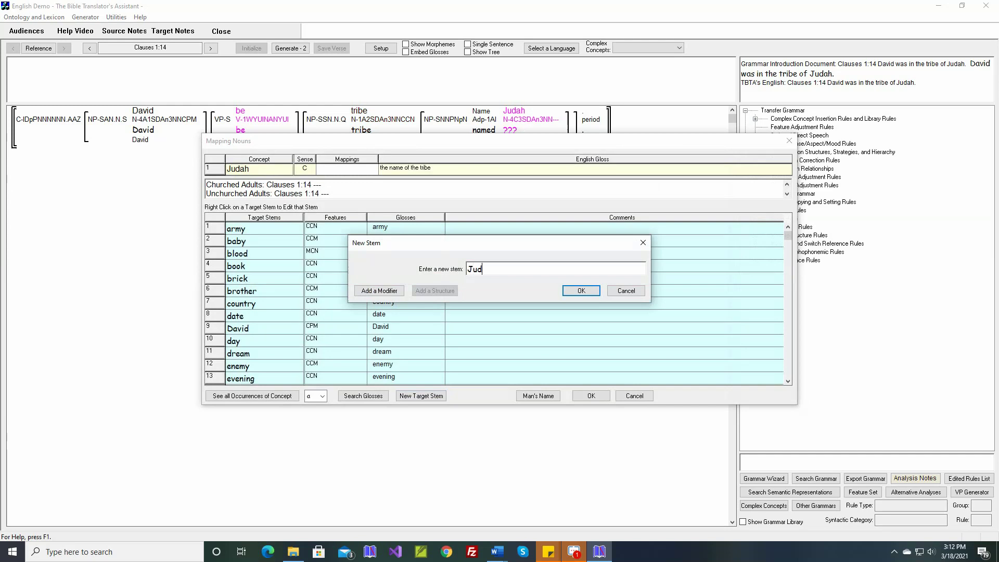
{"action": "type", "text": "ah"}
{"action": "key", "text": "Return"}
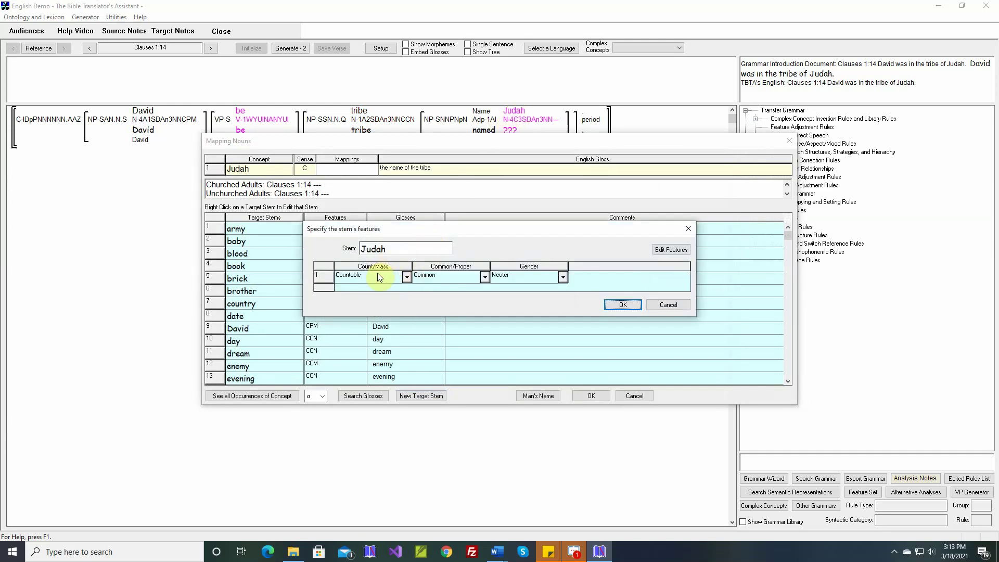
- Set the stem Judah to Proper and Masculine, accept its gloss, and map the concept to it
{"action": "left_click", "coordinate": [484, 277]}
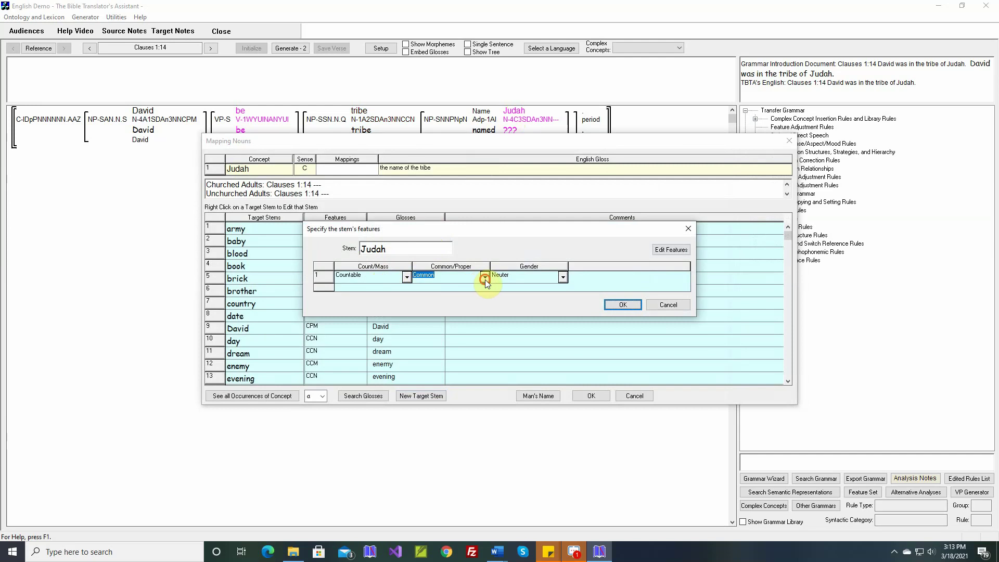
{"action": "left_click", "coordinate": [467, 294]}
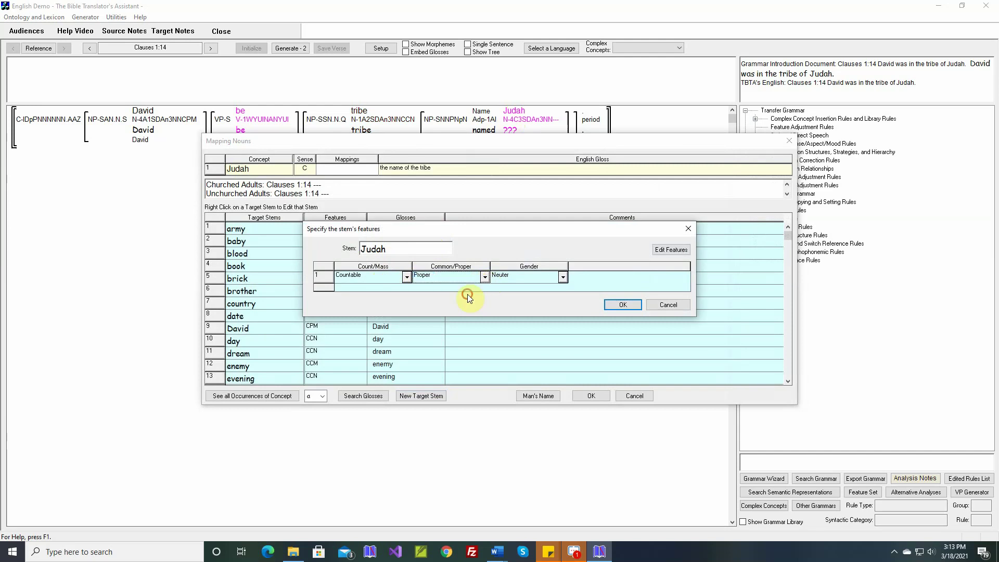
{"action": "left_click", "coordinate": [562, 277]}
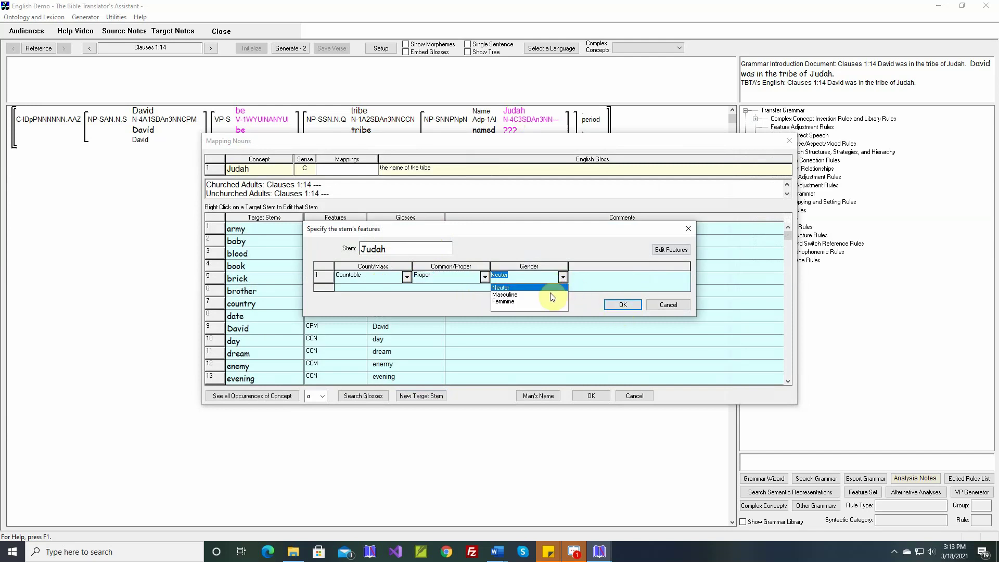
{"action": "left_click", "coordinate": [550, 293]}
{"action": "left_click", "coordinate": [620, 305]}
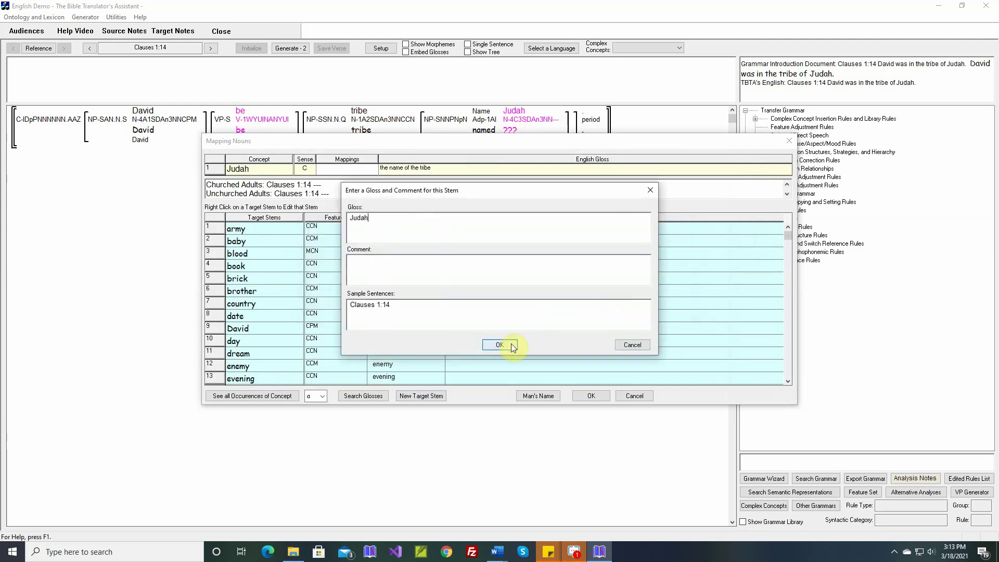
{"action": "left_click", "coordinate": [500, 345]}
{"action": "left_click", "coordinate": [584, 396]}
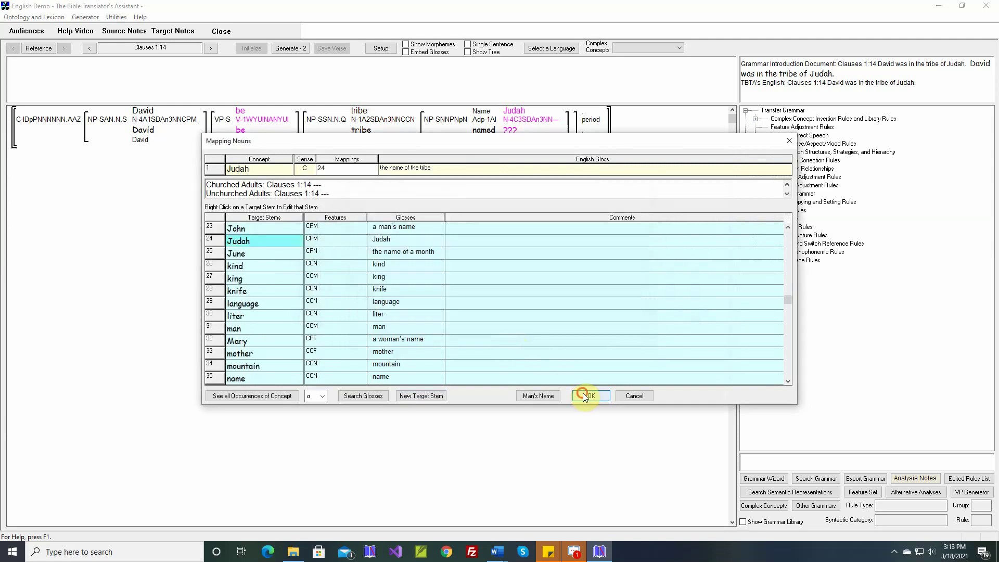
- In the theta grid adjustment rule for the verb be, set the State argument's grammatical relation to Oblique1 using Simple Output
{"action": "right_click", "coordinate": [244, 110]}
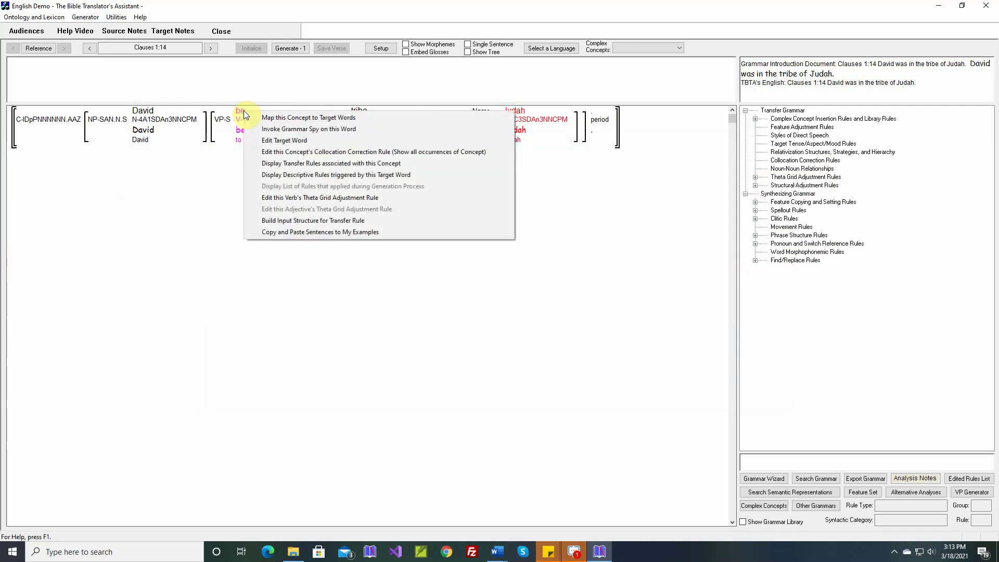
{"action": "left_click", "coordinate": [303, 198]}
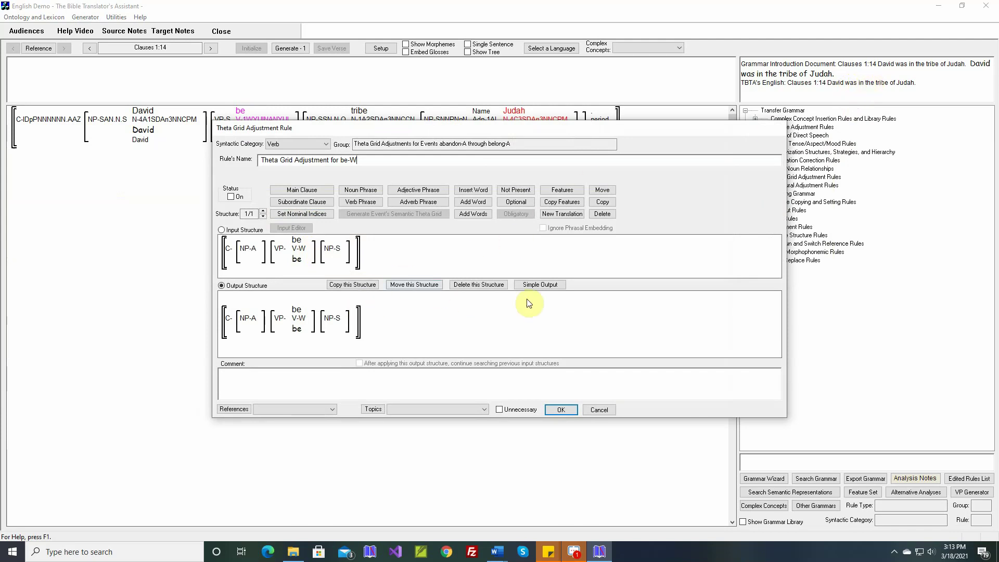
{"action": "left_click", "coordinate": [551, 285]}
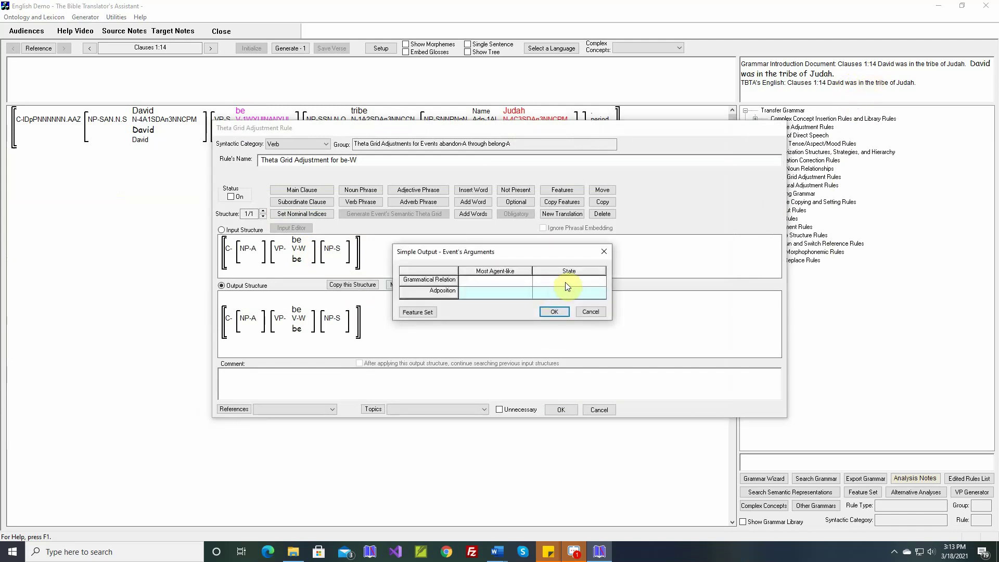
{"action": "left_click", "coordinate": [565, 282]}
{"action": "left_click", "coordinate": [440, 219]}
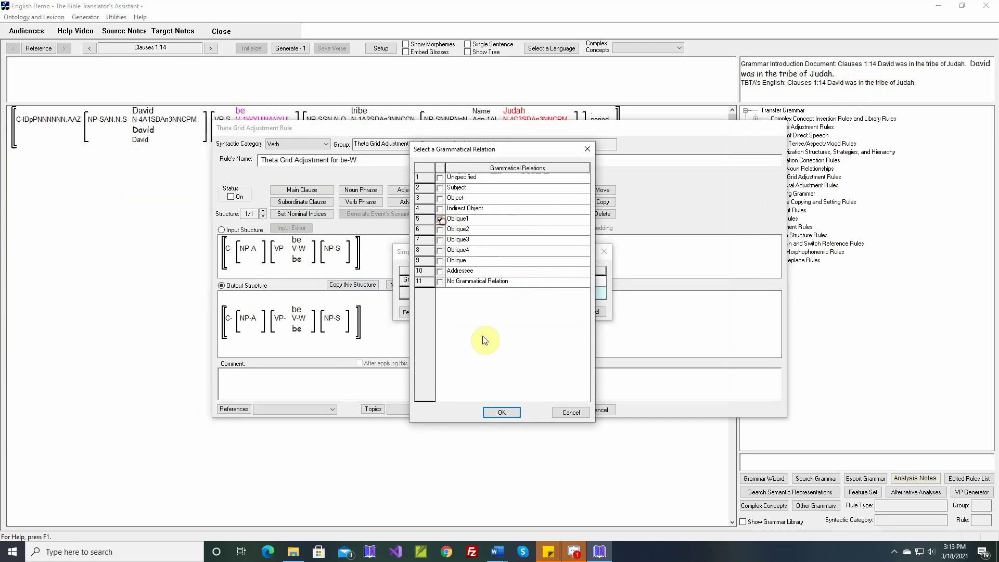
{"action": "left_click", "coordinate": [502, 412]}
- Set the State argument's adposition to "in" and apply the simple output to the rule's output structure
{"action": "left_click", "coordinate": [561, 293]}
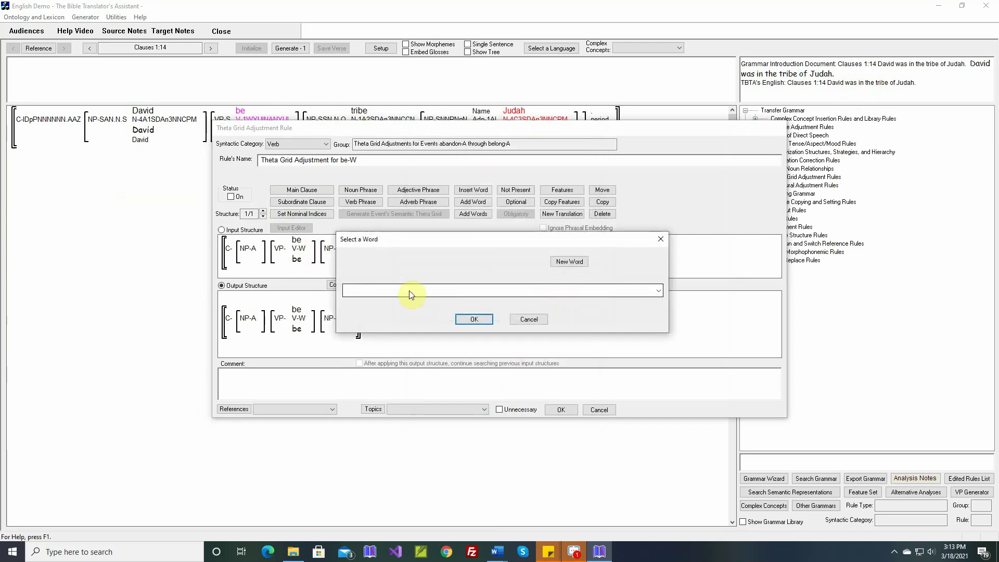
{"action": "left_click", "coordinate": [409, 290]}
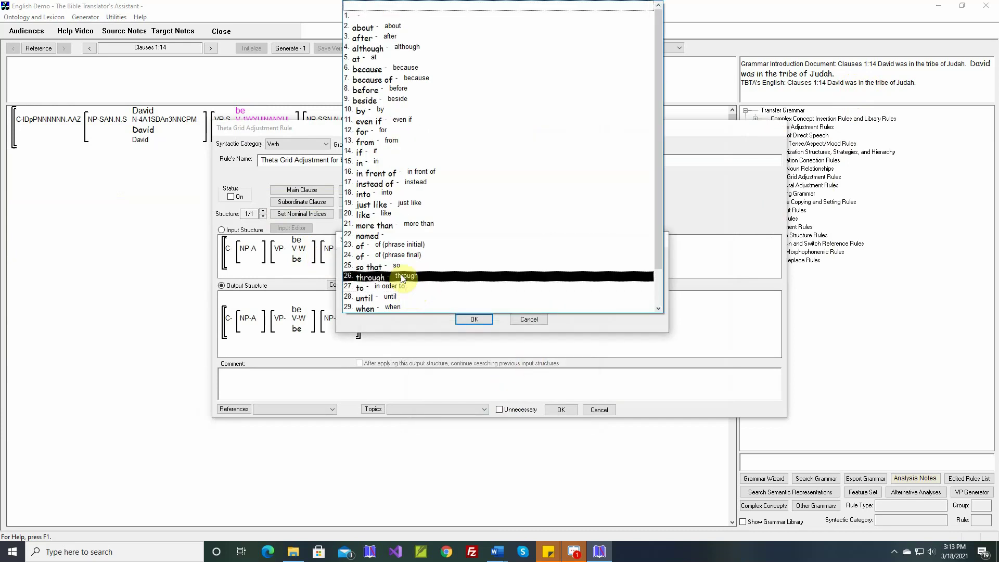
{"action": "left_click", "coordinate": [377, 163]}
{"action": "left_click", "coordinate": [480, 322]}
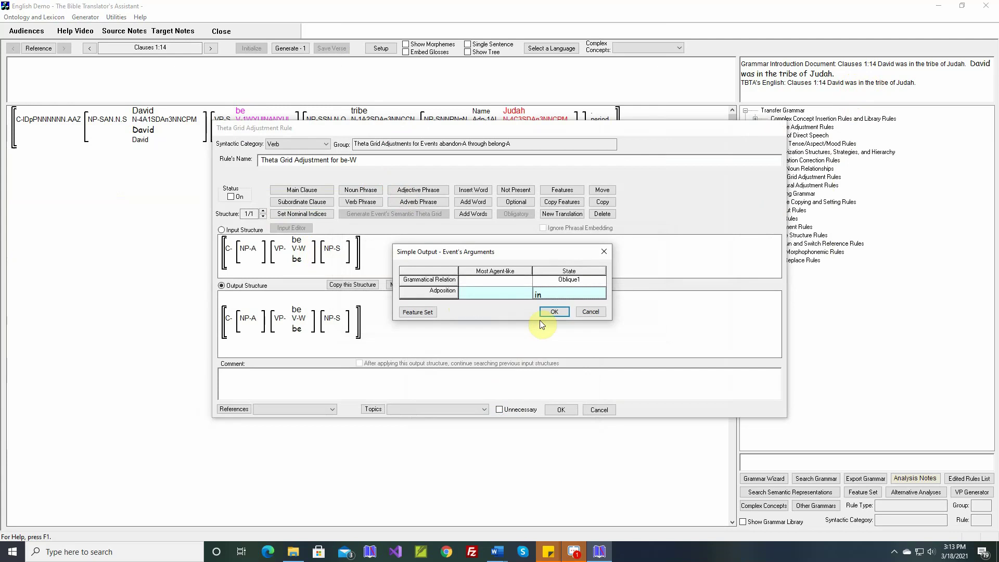
{"action": "left_click", "coordinate": [551, 313]}
- Insert the Clauses 1:14 comment from the selected Word document and save the be theta grid rule with its status on
{"action": "right_click", "coordinate": [485, 370]}
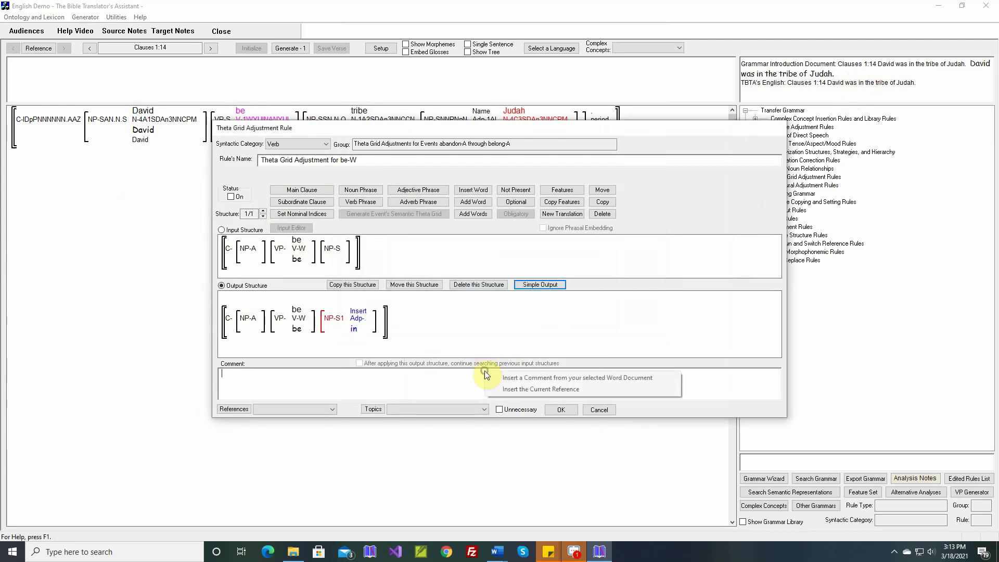
{"action": "left_click", "coordinate": [513, 379]}
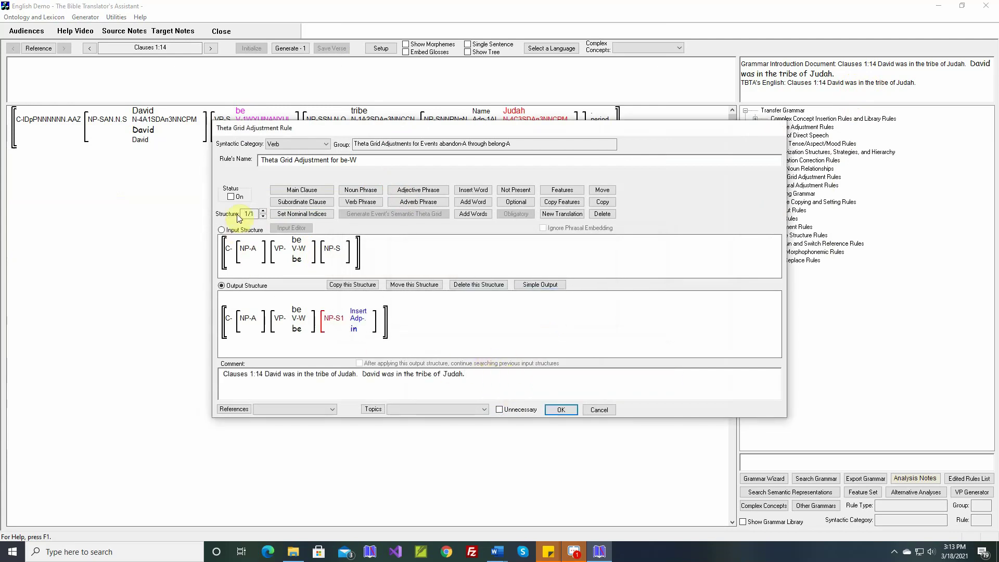
{"action": "left_click", "coordinate": [561, 410]}
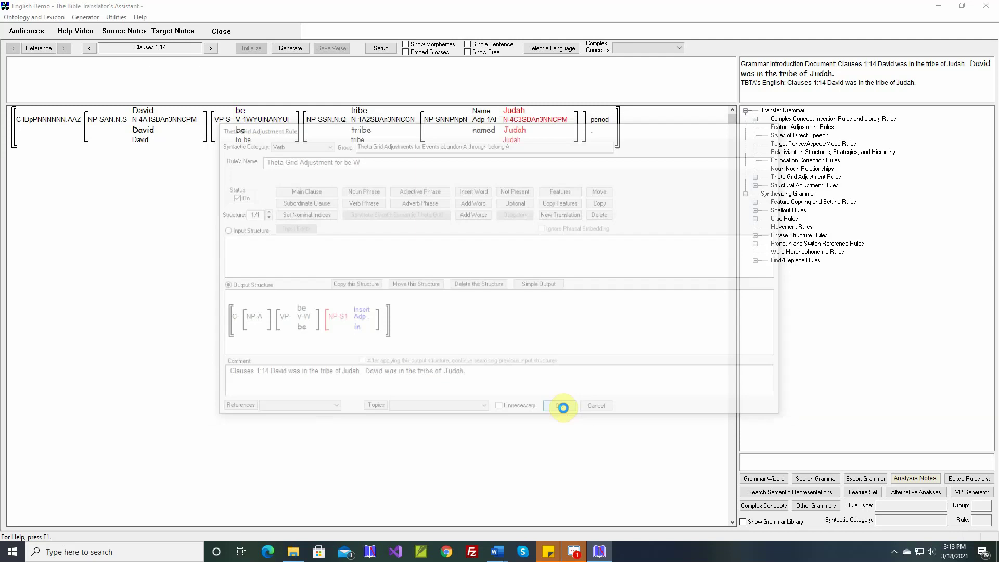
- Generate the text of Clauses 1:14 and inspect the Name adposition before Judah
{"action": "left_click", "coordinate": [289, 48]}
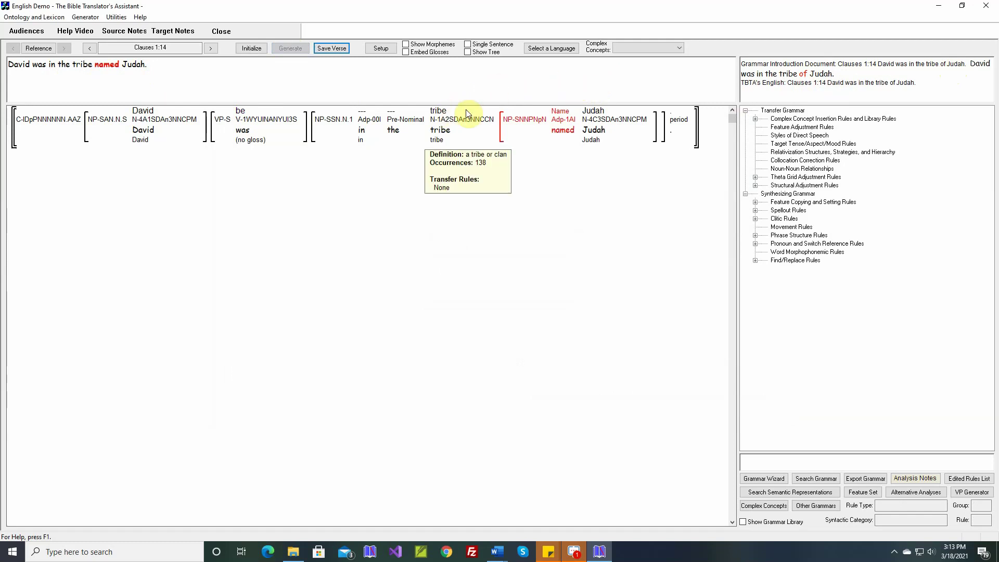
{"action": "mouse_move", "coordinate": [556, 112]}
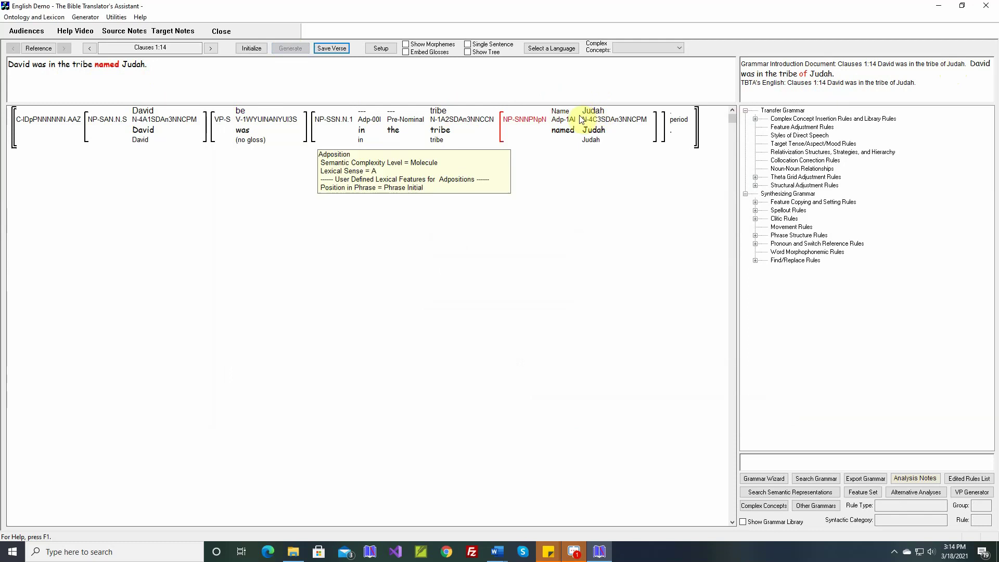
{"action": "mouse_move", "coordinate": [590, 117]}
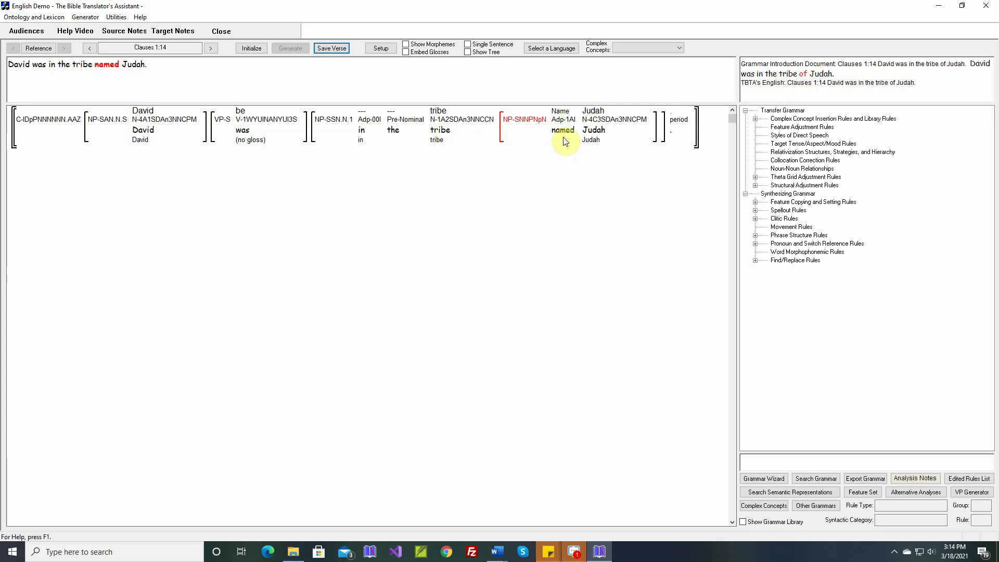
- Review the structural adjustment rule Collocation Corrections for 'group' under Adposition Issues, and close it without changes
{"action": "left_click", "coordinate": [757, 185]}
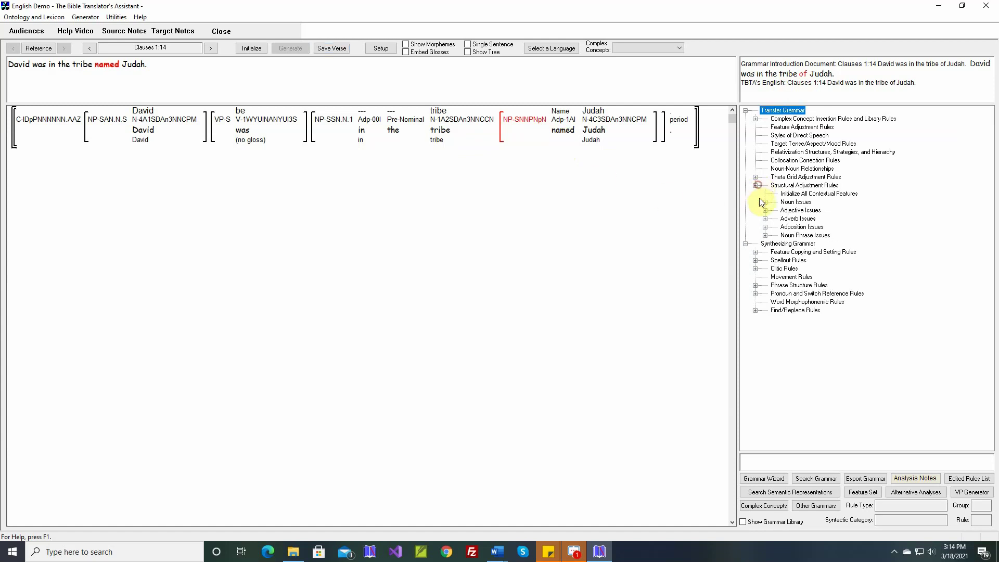
{"action": "left_click", "coordinate": [765, 227]}
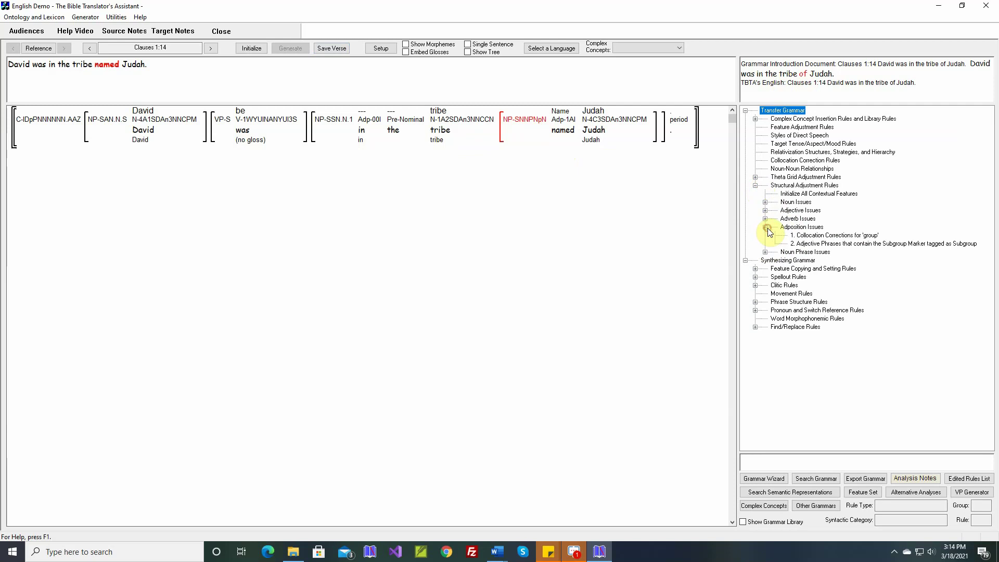
{"action": "double_click", "coordinate": [813, 235]}
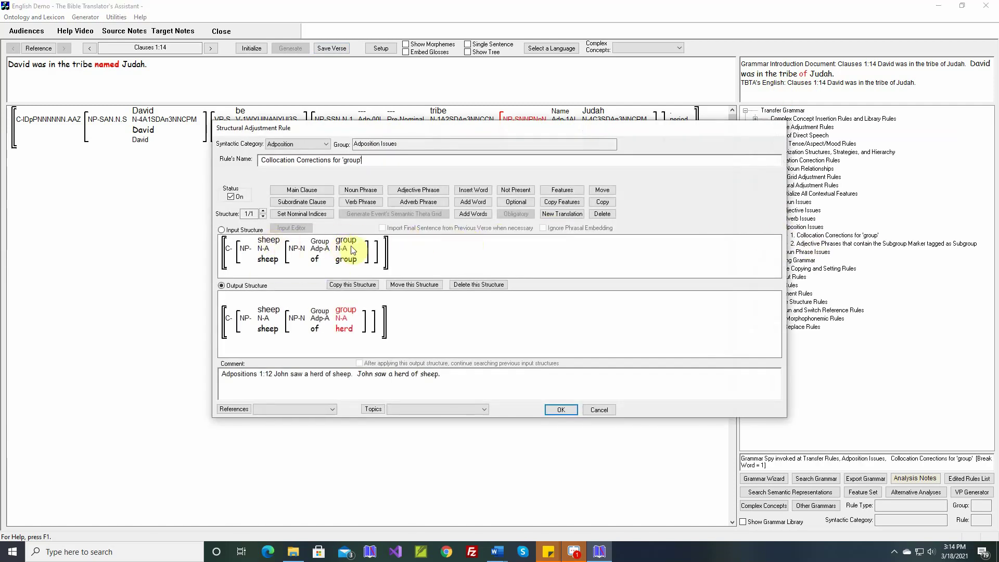
{"action": "left_click", "coordinate": [607, 410]}
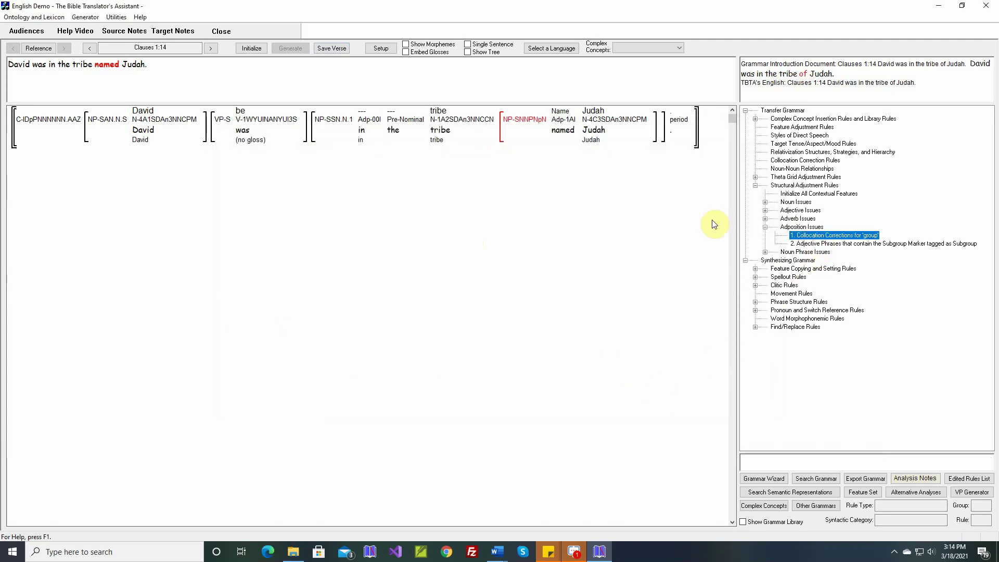
- Initialize the verse and build a transfer rule input structure from the Name adposition and the noun tribe with their noun phrases
{"action": "right_click", "coordinate": [566, 116]}
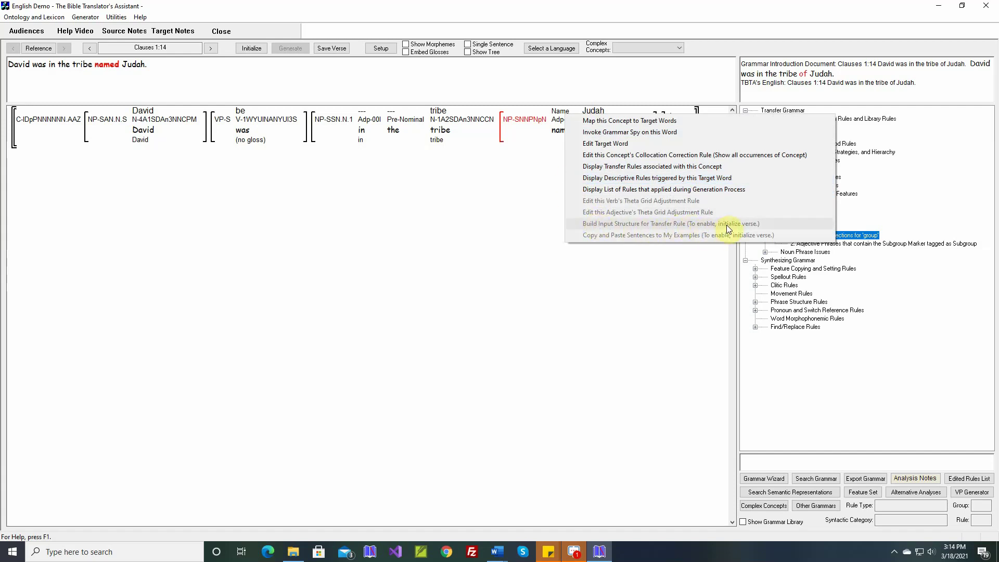
{"action": "left_click", "coordinate": [257, 48]}
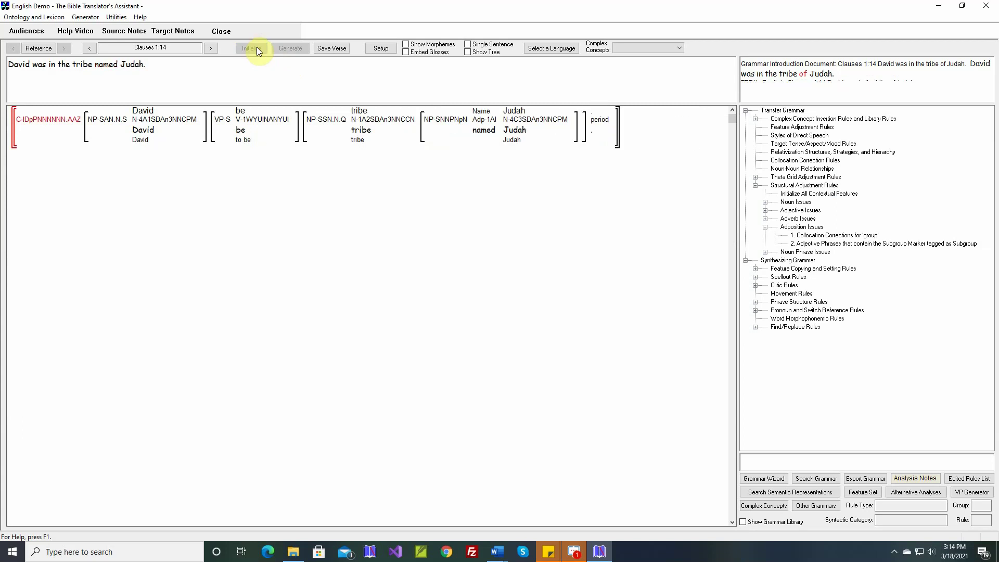
{"action": "right_click", "coordinate": [479, 111]}
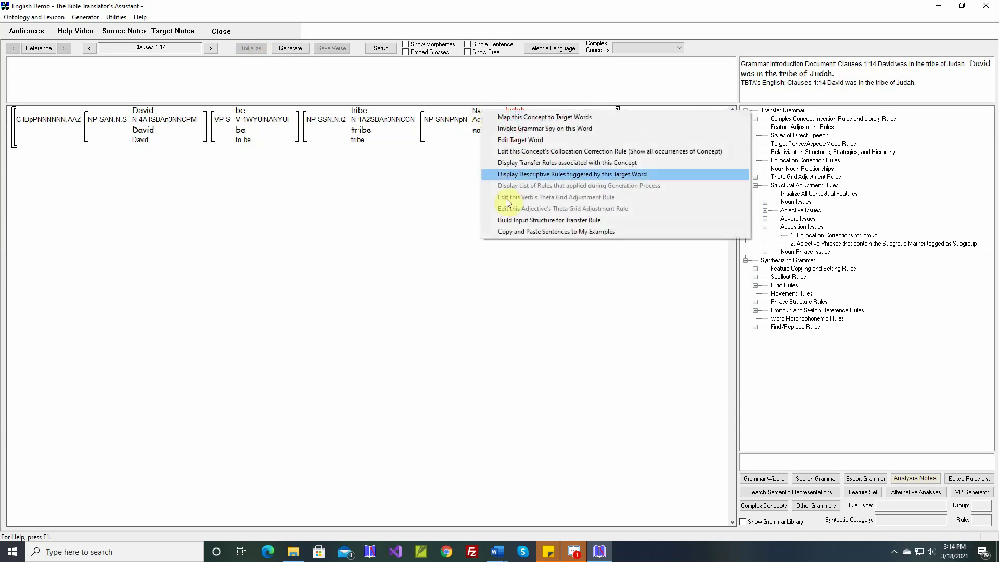
{"action": "left_click", "coordinate": [515, 220]}
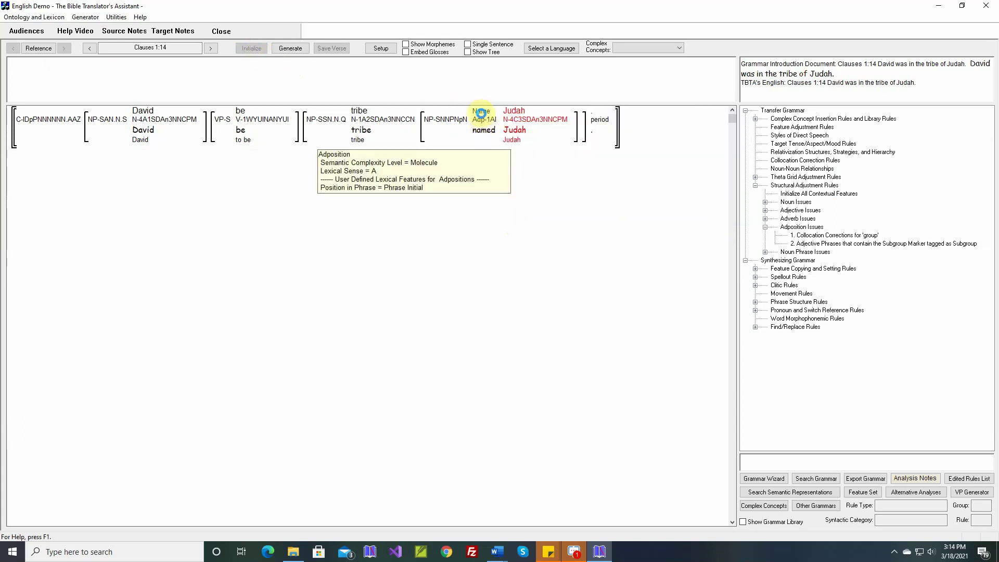
{"action": "left_click", "coordinate": [481, 112]}
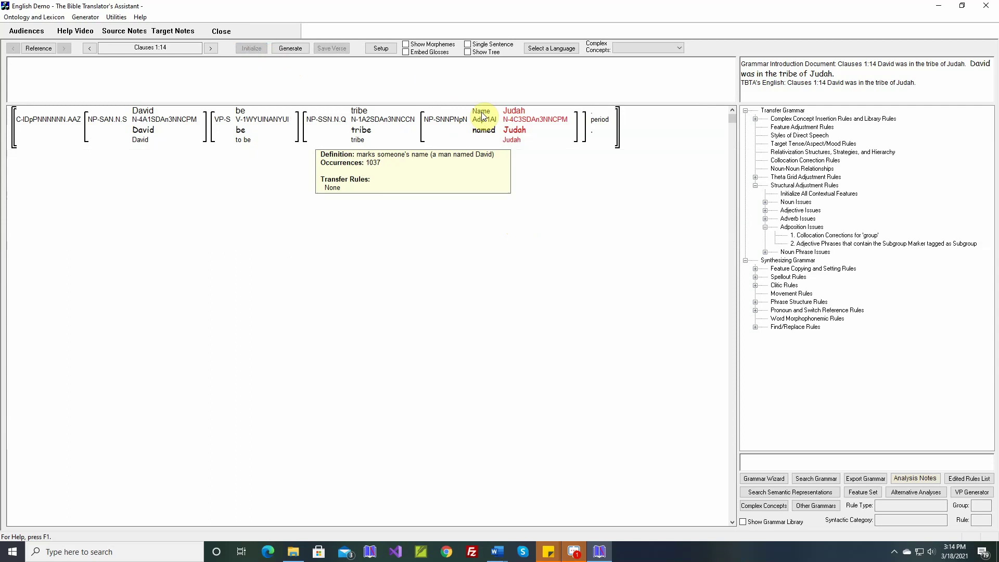
{"action": "left_click", "coordinate": [480, 114]}
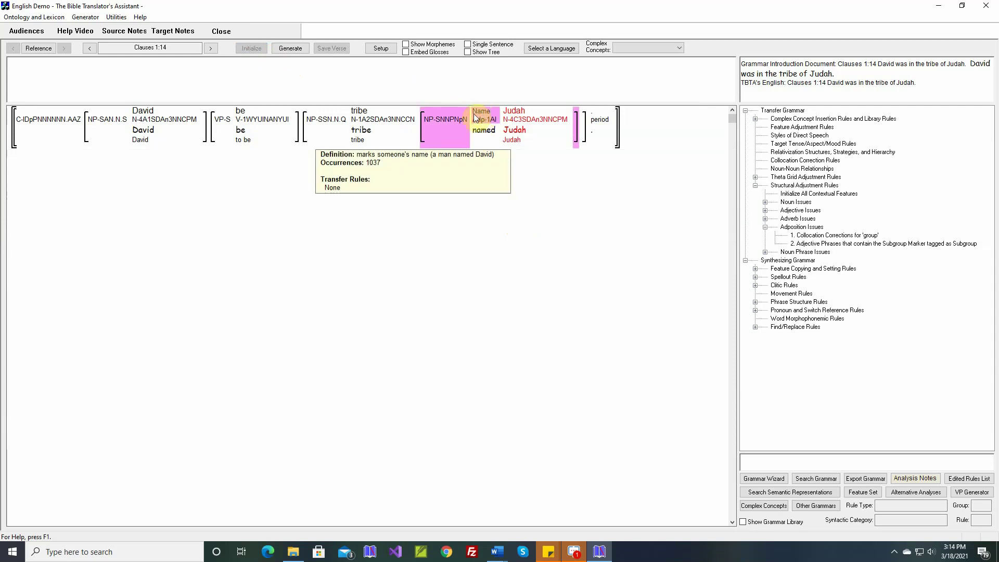
{"action": "left_click", "coordinate": [362, 112]}
{"action": "left_click", "coordinate": [364, 111]}
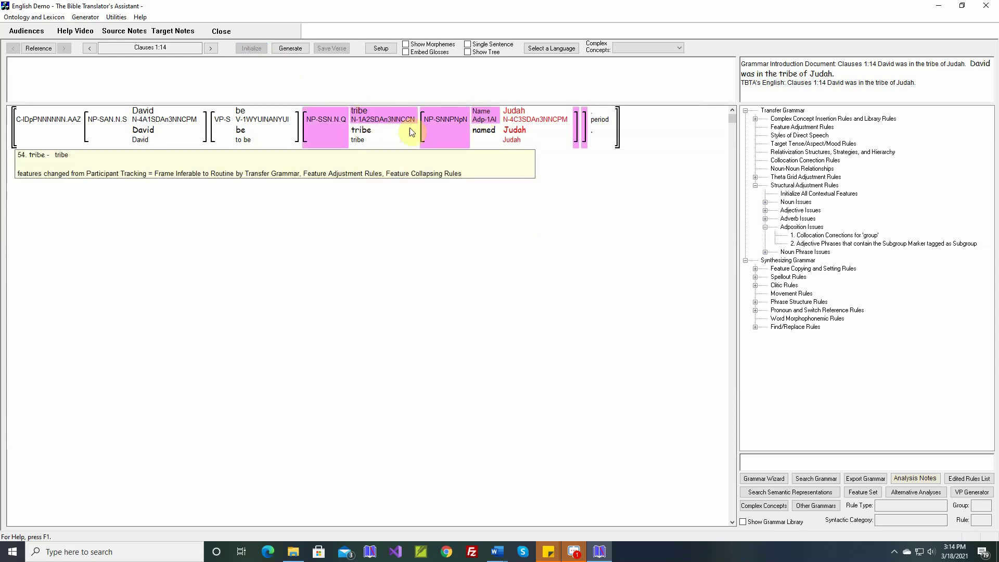
- Add the built structure as the second one in Collocation Corrections for 'group', and clear the State role from tribe's noun phrase
{"action": "double_click", "coordinate": [821, 239]}
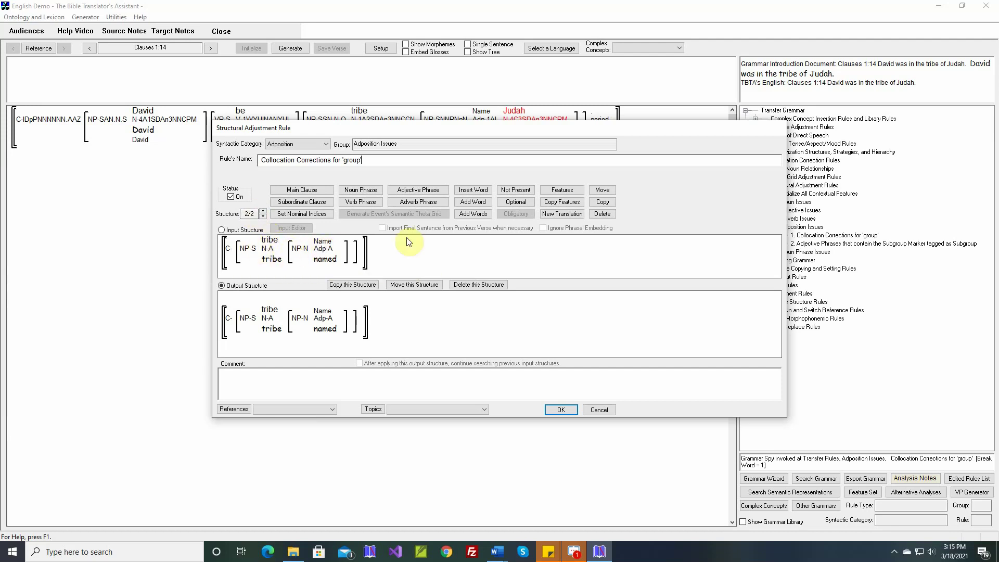
{"action": "left_click", "coordinate": [566, 191]}
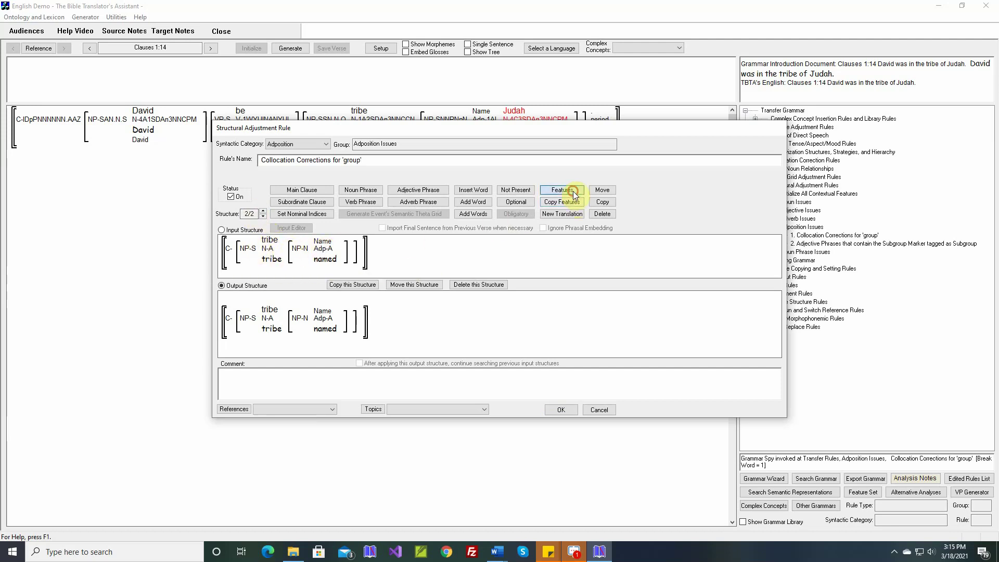
{"action": "left_click", "coordinate": [253, 251]}
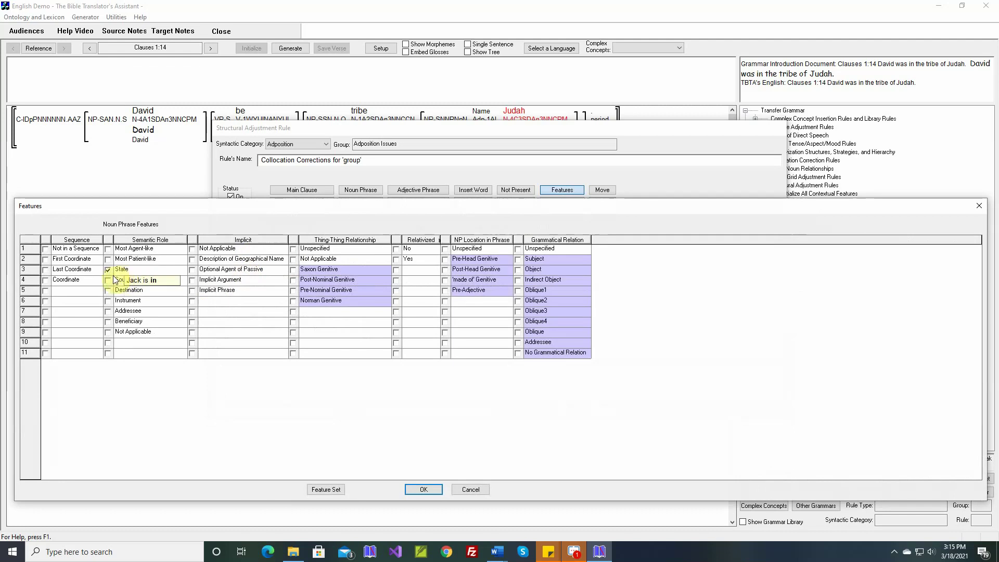
{"action": "left_click", "coordinate": [424, 489]}
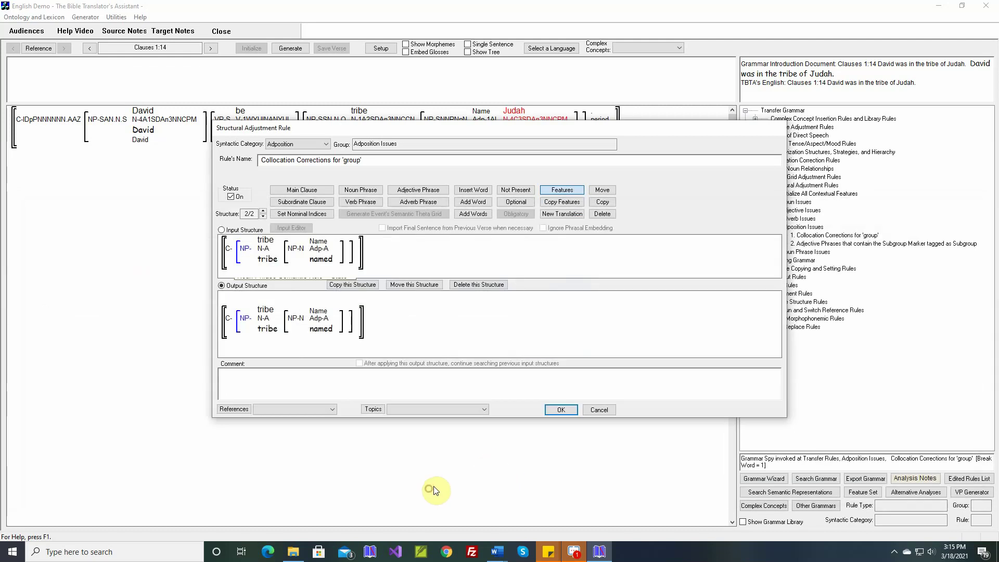
- Give the Name adposition in the output structure the new translation "of (phrase initial)"
{"action": "left_click", "coordinate": [573, 214]}
{"action": "left_click", "coordinate": [323, 331]}
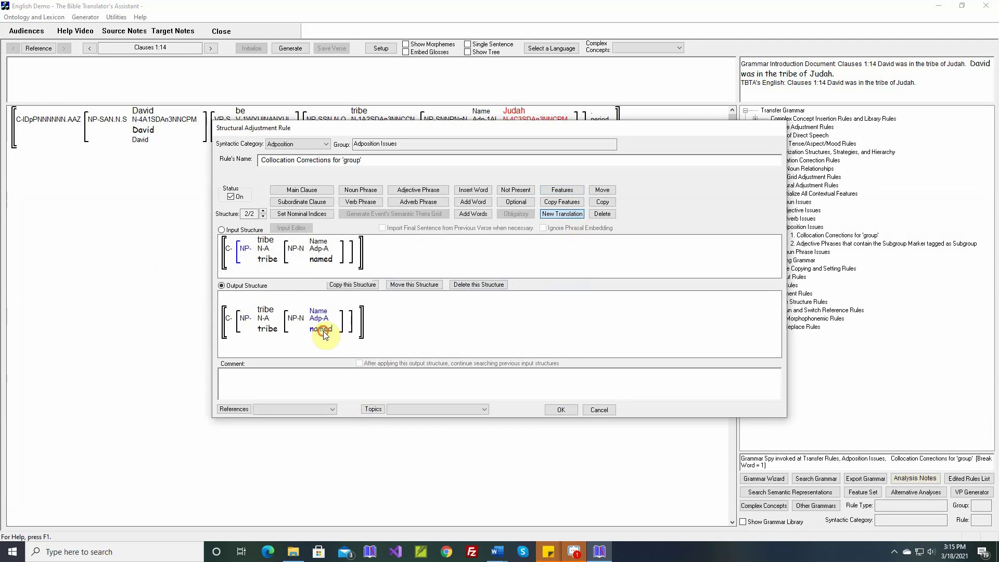
{"action": "left_click", "coordinate": [436, 278]}
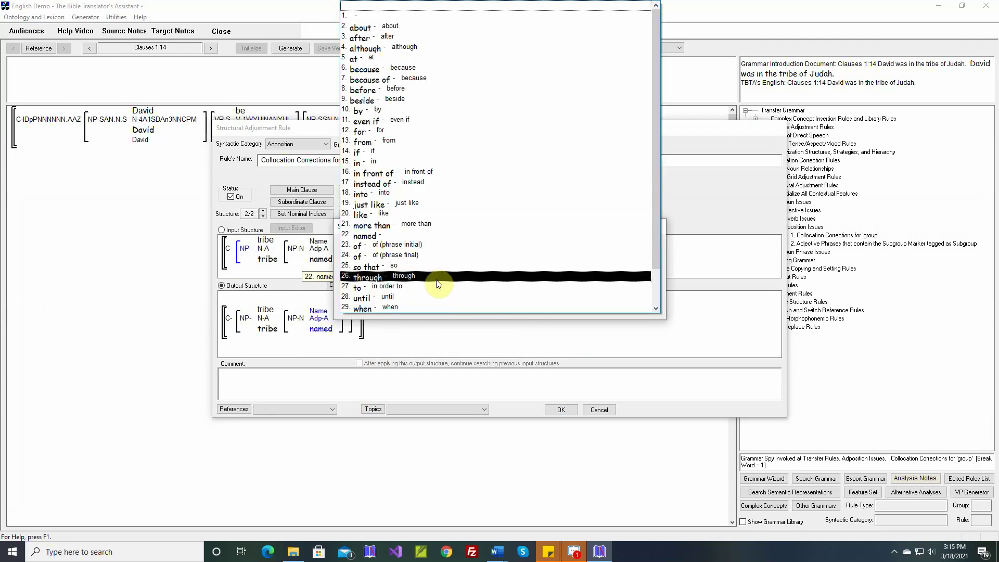
{"action": "left_click", "coordinate": [431, 249]}
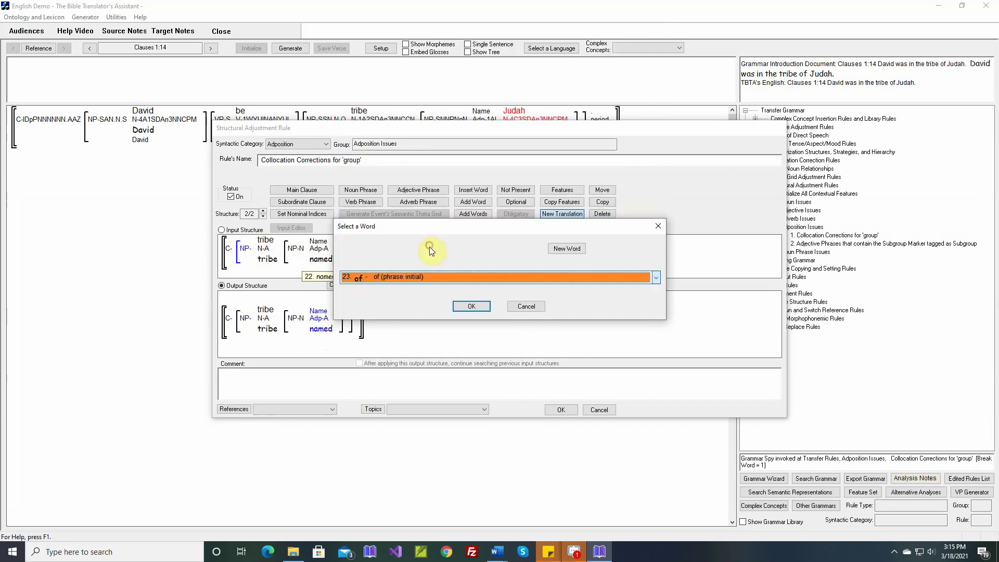
{"action": "left_click", "coordinate": [467, 307]}
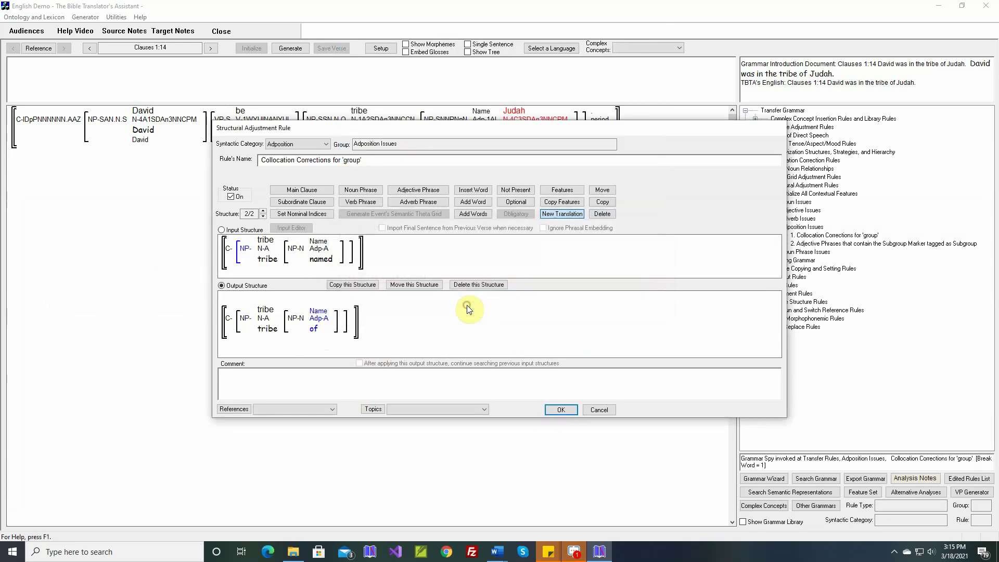
- Insert the Clauses 1:14 comment from the Word document, and save the rule under the name "Collocation Corrections for Adpositions"
{"action": "right_click", "coordinate": [452, 373]}
{"action": "left_click", "coordinate": [469, 382]}
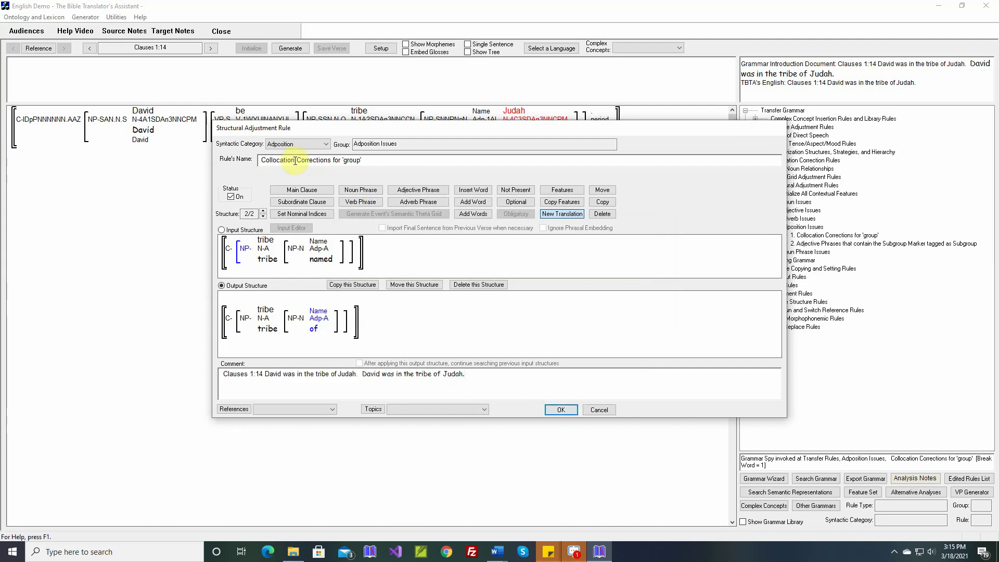
{"action": "left_click", "coordinate": [381, 160]}
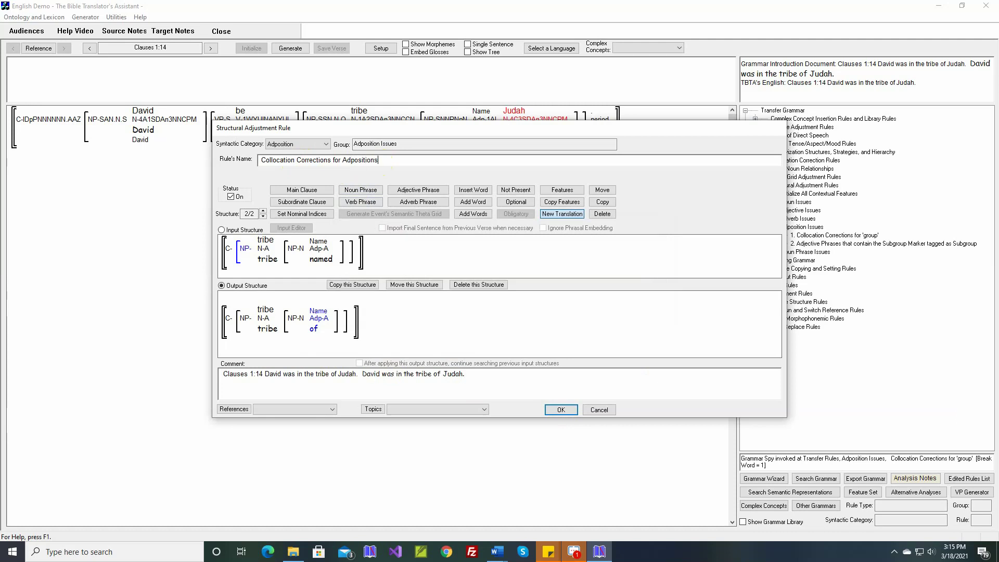
{"action": "left_click", "coordinate": [561, 410]}
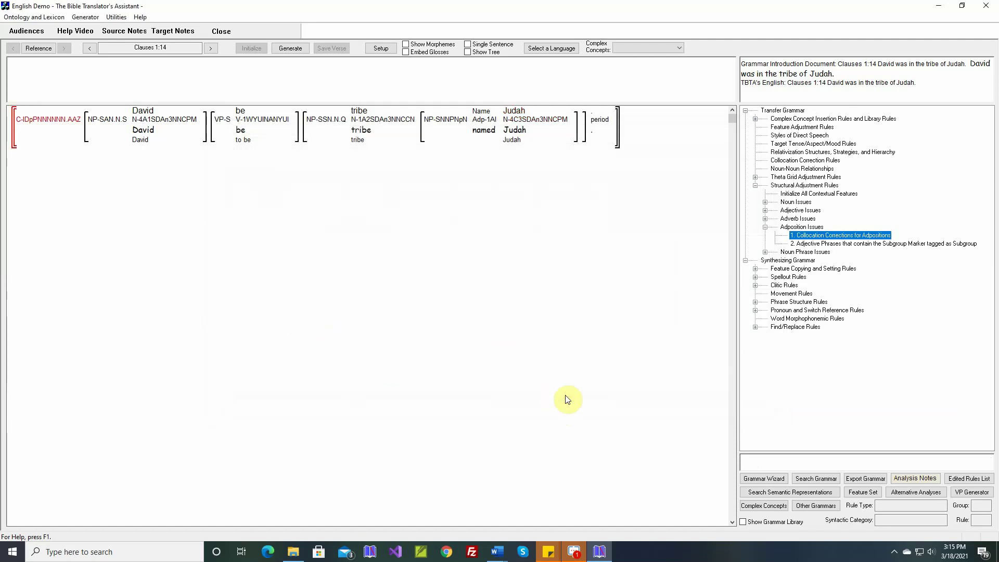
- Regenerate the text of Clauses 1:14 and save the verse
{"action": "left_click", "coordinate": [290, 48]}
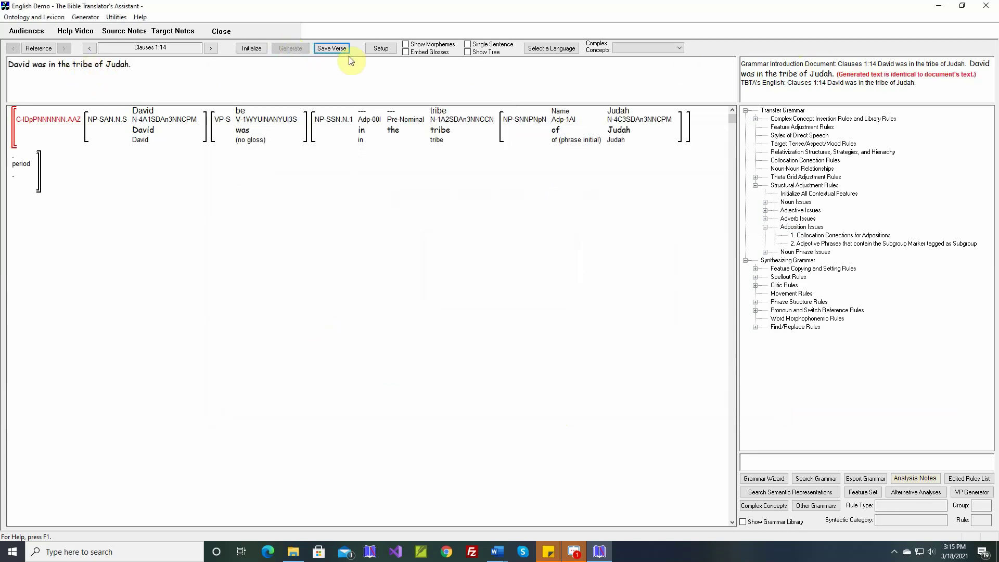
{"action": "left_click", "coordinate": [335, 49]}
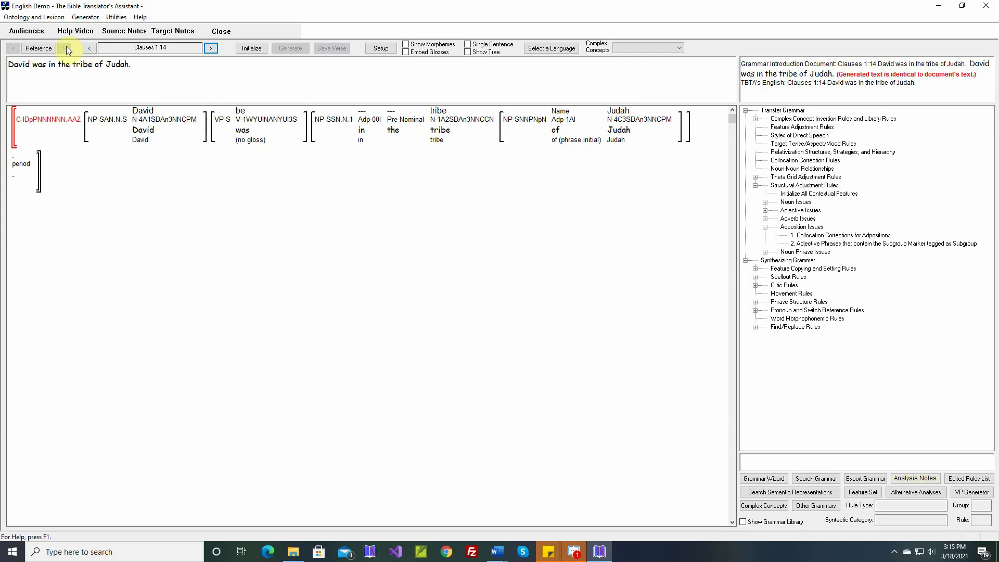
- Go to verse 4 of Clauses chapter 1 in the Grammar Introduction source text
{"action": "left_click", "coordinate": [39, 49]}
{"action": "double_click", "coordinate": [495, 292]}
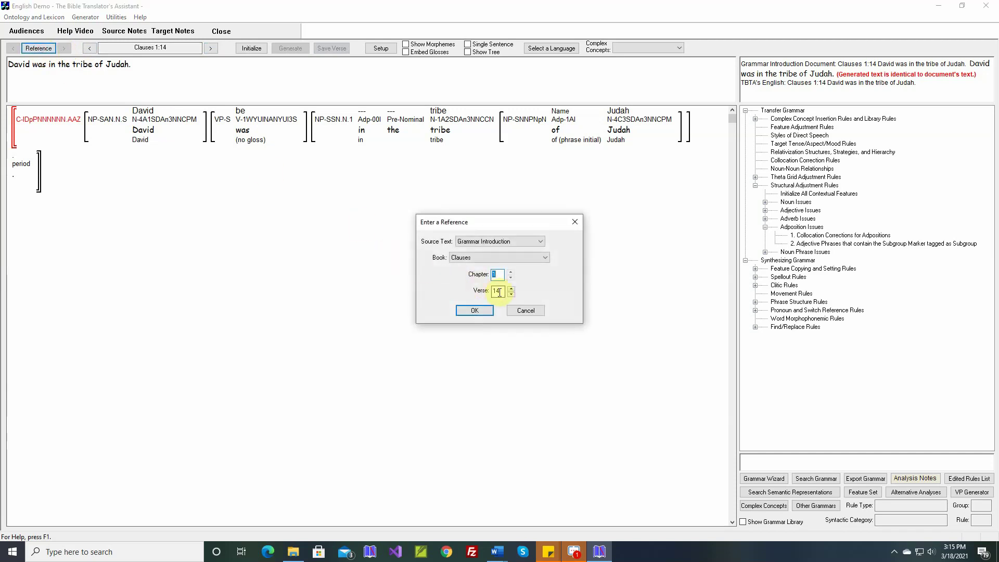
{"action": "left_click", "coordinate": [473, 310]}
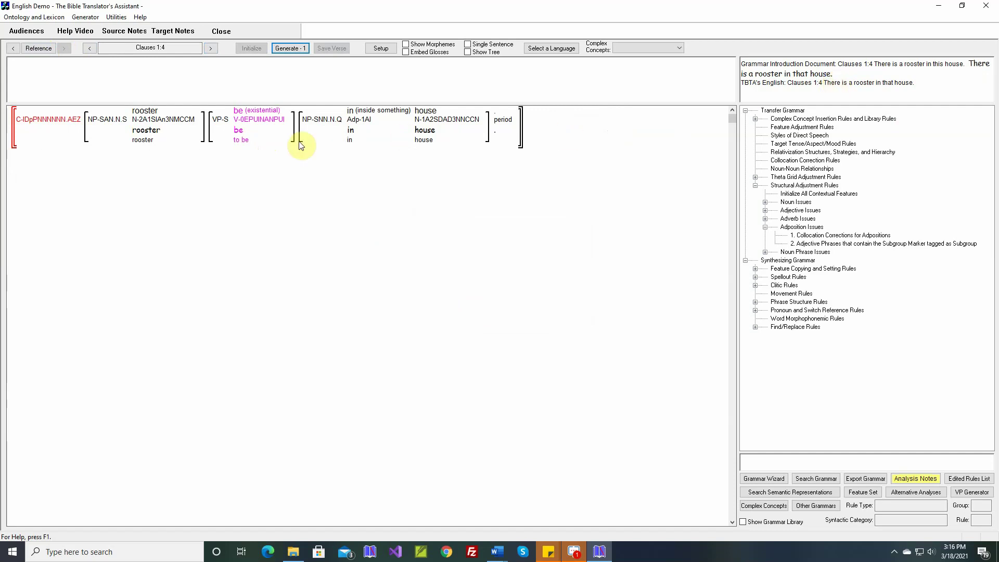
{"action": "mouse_move", "coordinate": [147, 135]}
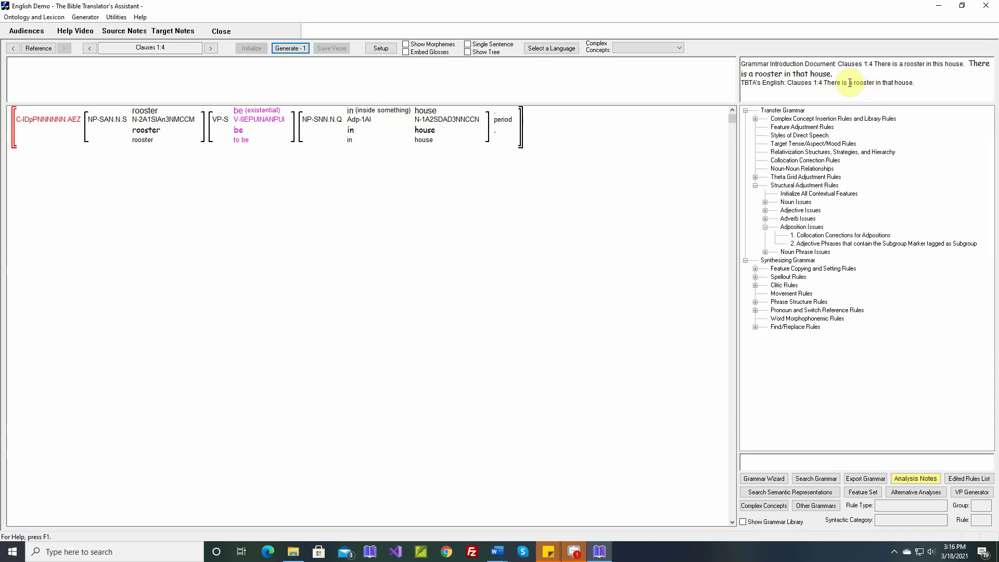
{"action": "left_click_drag", "start_coordinate": [853, 83], "coordinate": [875, 82]}
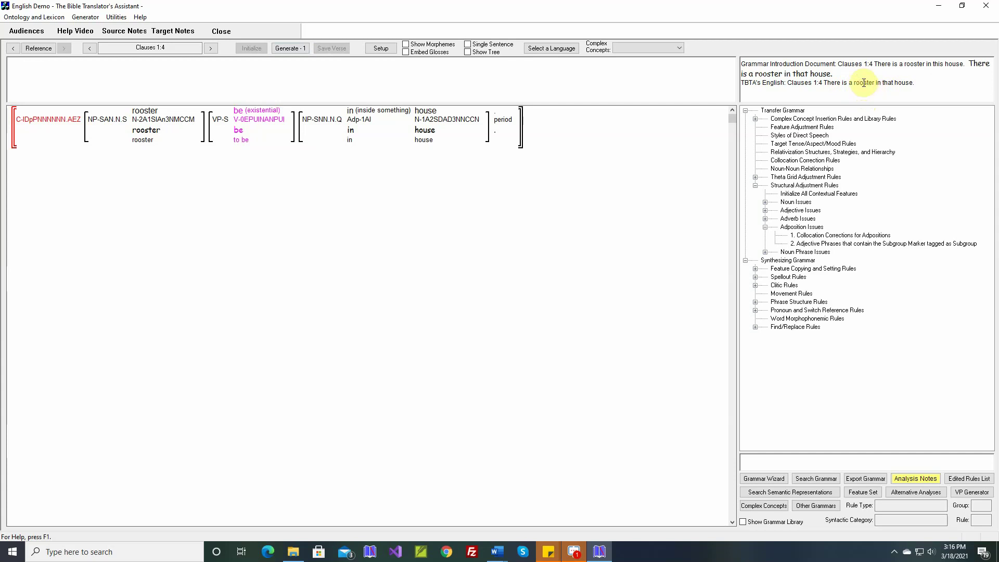
{"action": "left_click", "coordinate": [835, 83]}
{"action": "double_click", "coordinate": [835, 83]}
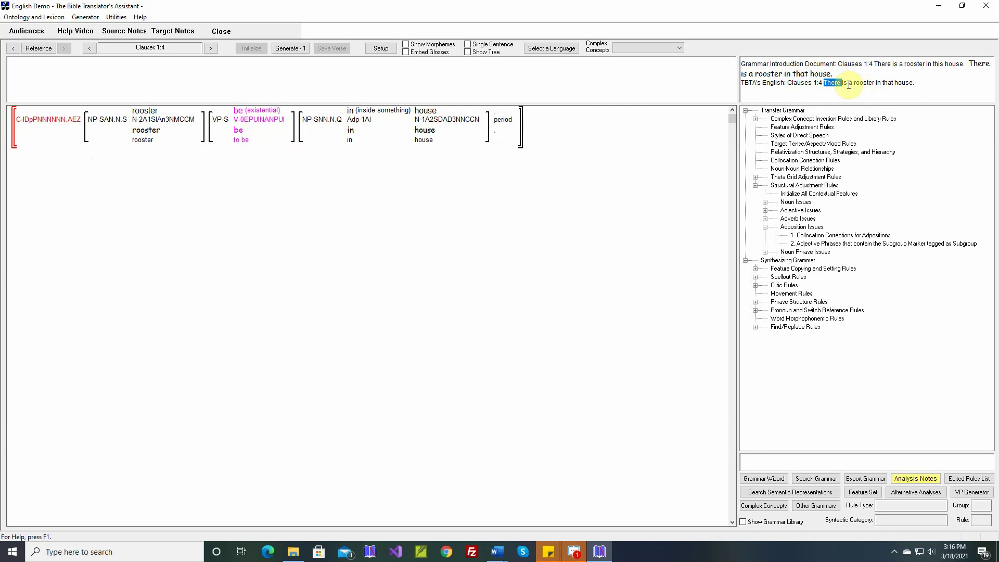
- Open the theta grid adjustment rule of the existential verb "be" in Clauses 1:4
{"action": "right_click", "coordinate": [246, 117]}
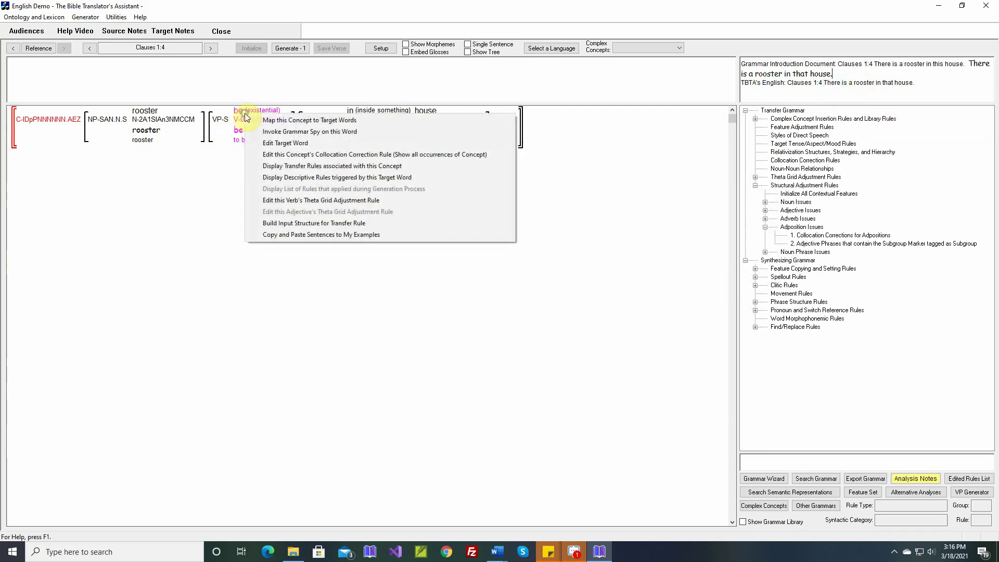
{"action": "left_click", "coordinate": [341, 201]}
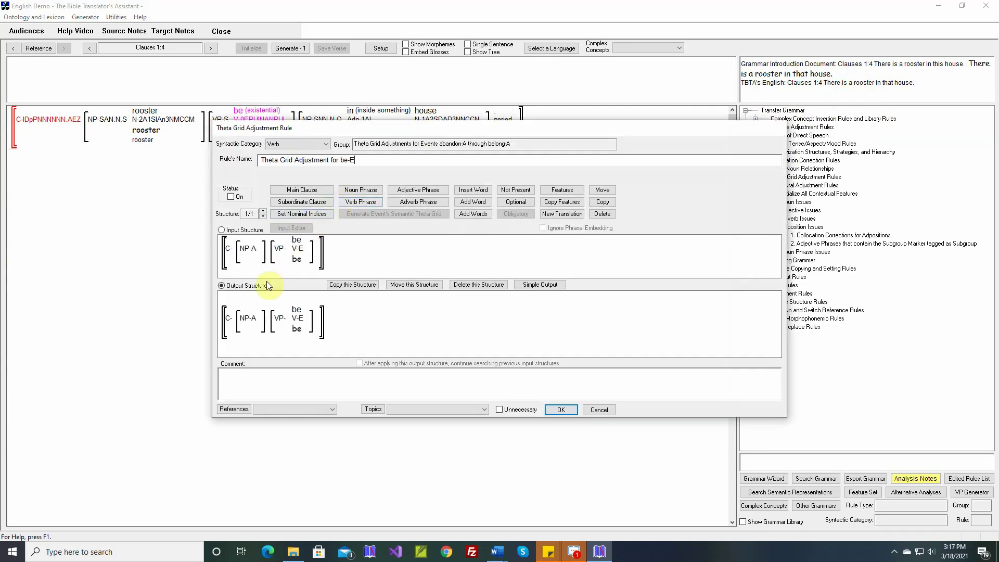
{"action": "left_click", "coordinate": [457, 191]}
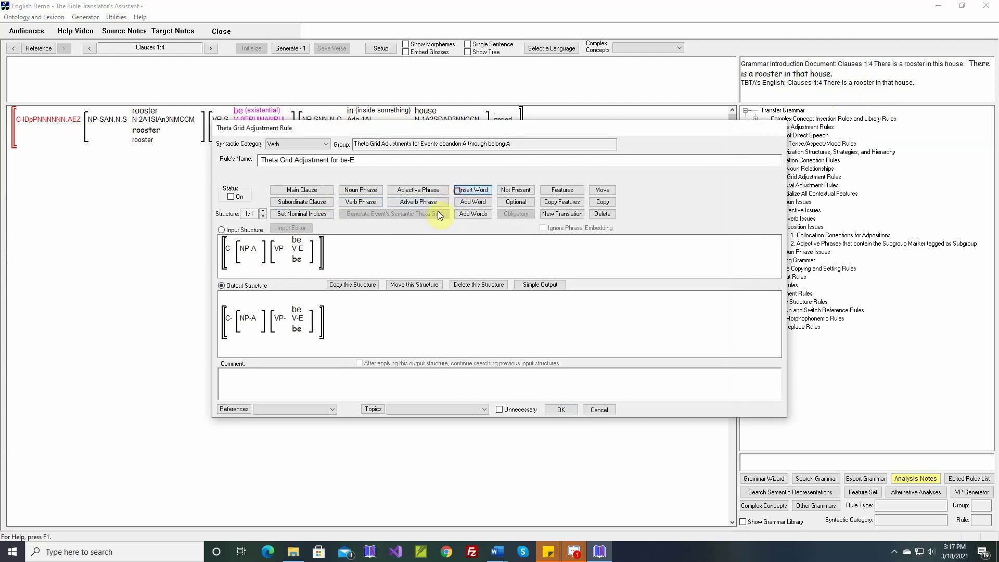
{"action": "left_click", "coordinate": [237, 323]}
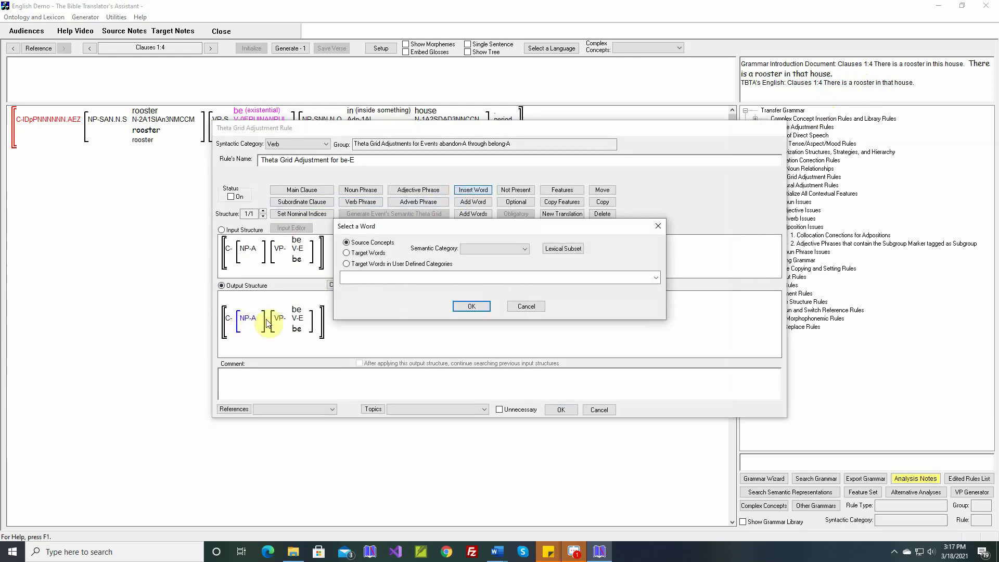
{"action": "left_click", "coordinate": [533, 307]}
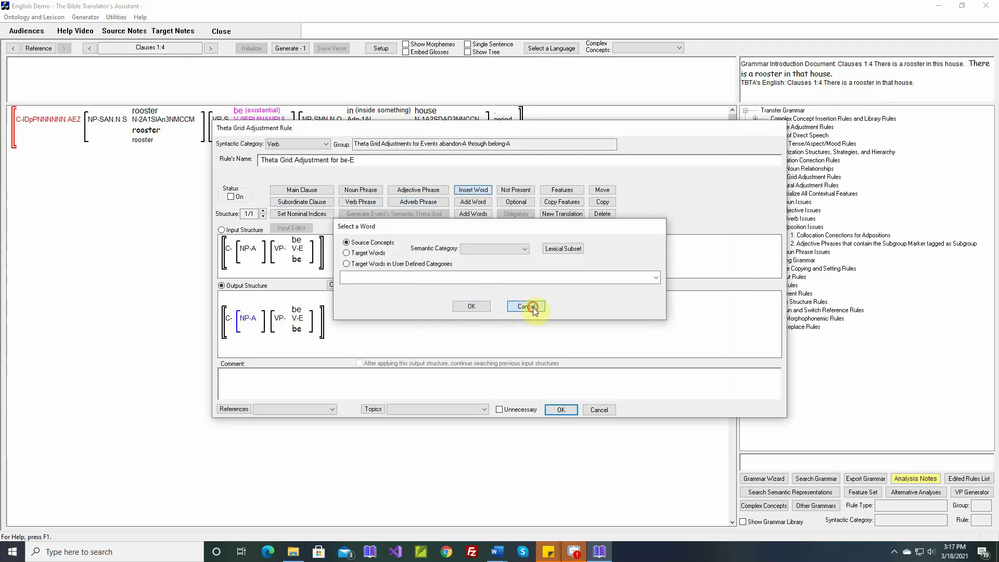
- Insert a new noun phrase at the start of the clause, before NP-A, in the rule's output structure
{"action": "left_click", "coordinate": [370, 191]}
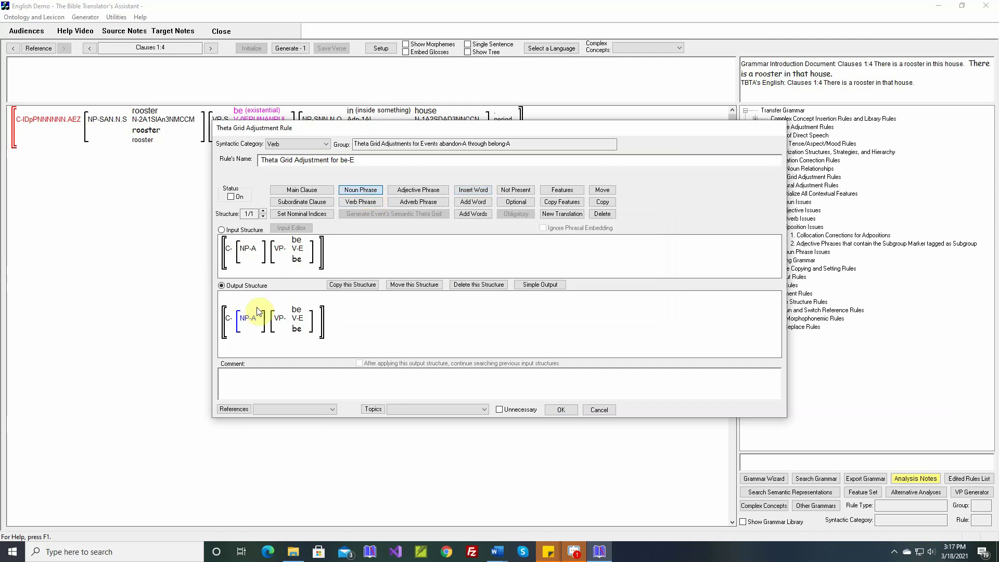
{"action": "left_click", "coordinate": [235, 324]}
{"action": "left_click", "coordinate": [273, 323]}
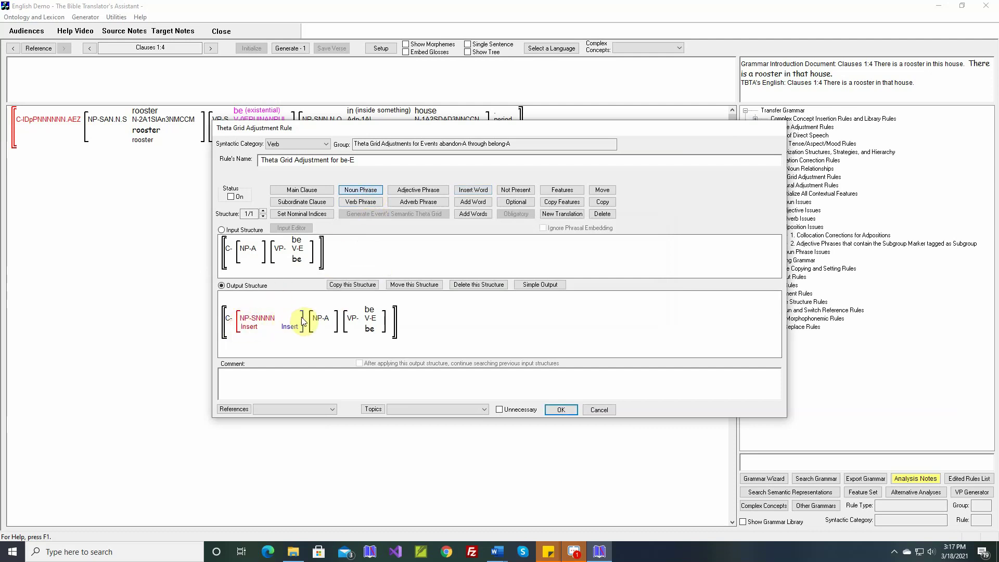
- From the inserted noun phrase's features, add the value "Promoted NP" with character P to the Noun Phrases feature Grammatical Relation
{"action": "mouse_move", "coordinate": [269, 321]}
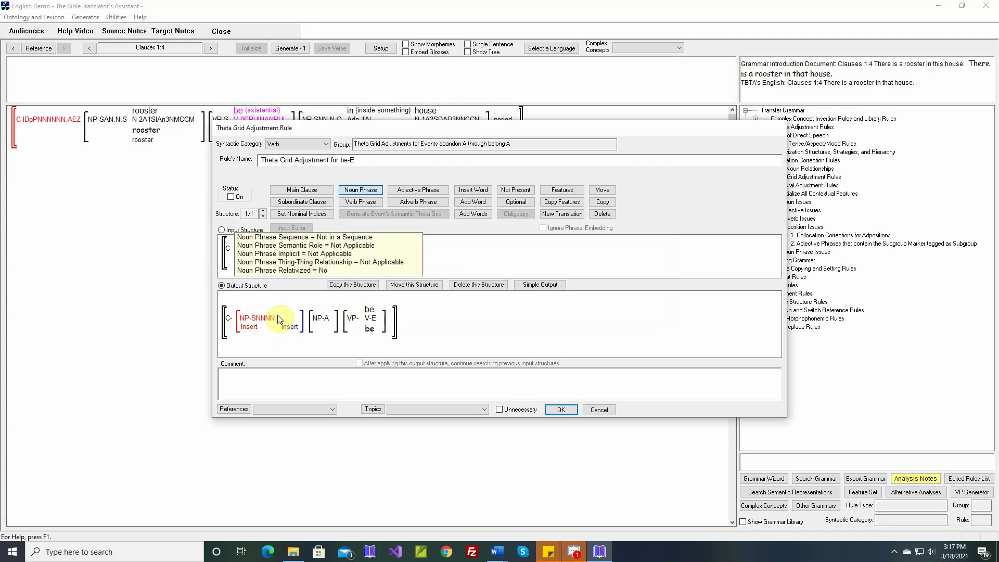
{"action": "left_click", "coordinate": [570, 189]}
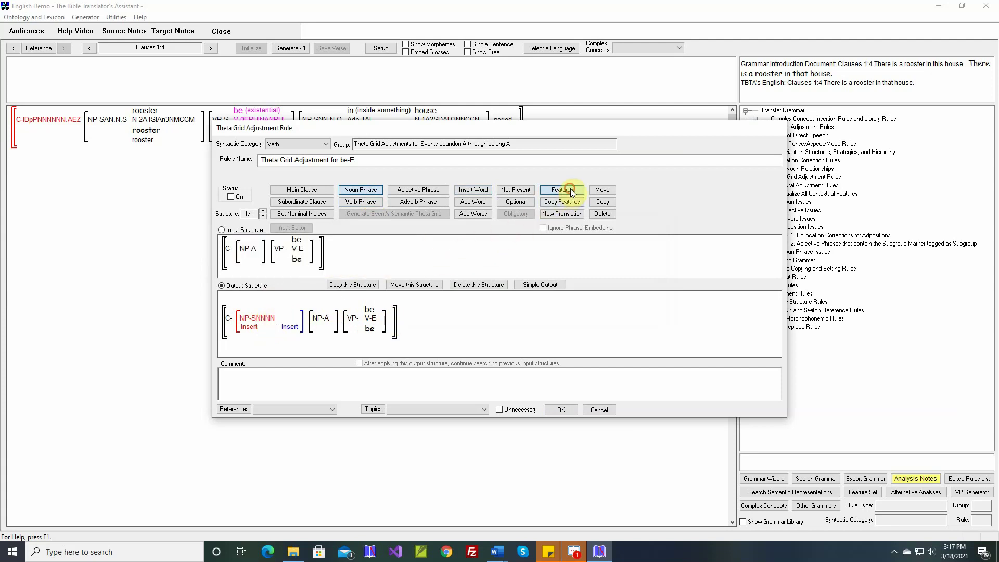
{"action": "left_click", "coordinate": [266, 318]}
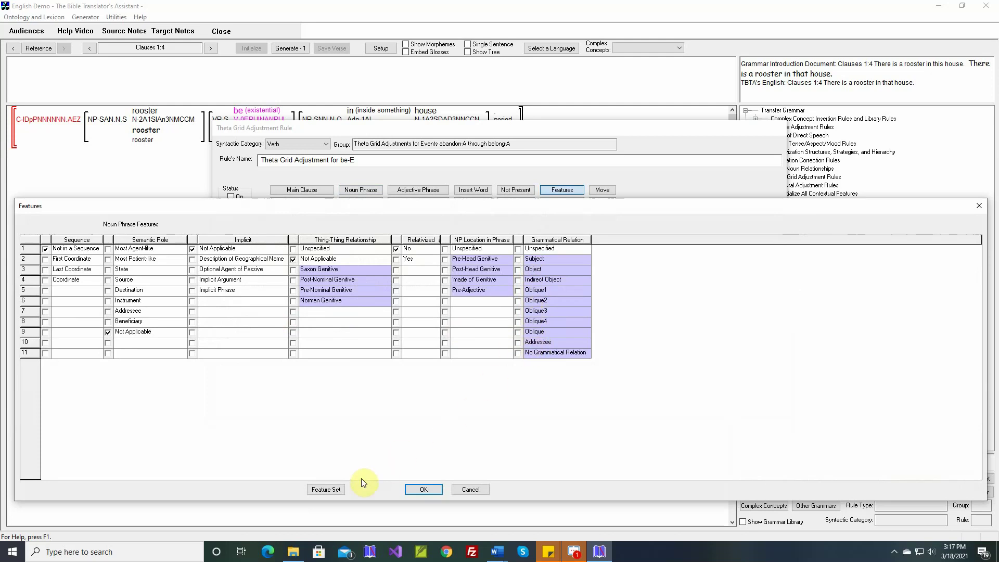
{"action": "left_click", "coordinate": [333, 489]}
{"action": "left_click", "coordinate": [392, 239]}
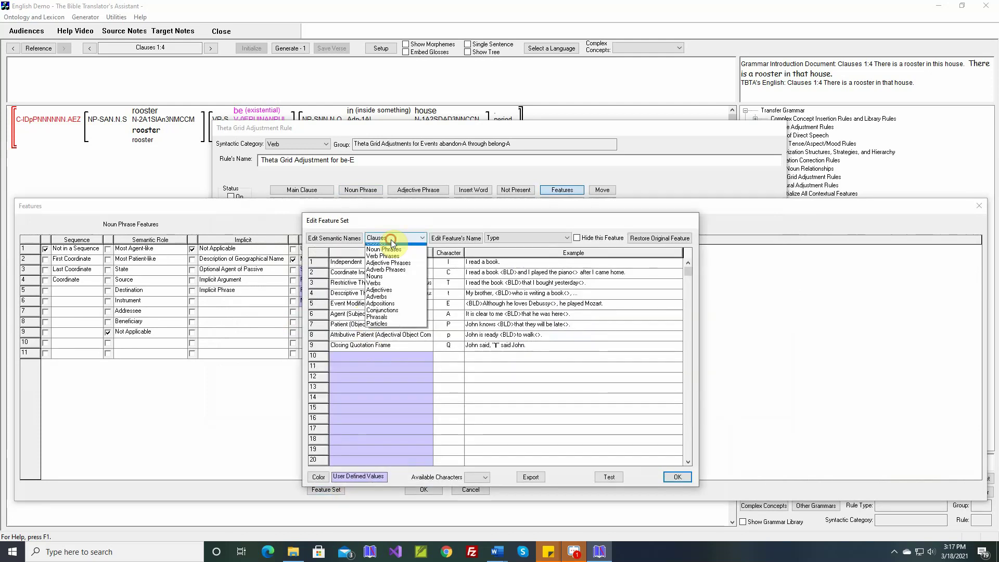
{"action": "left_click", "coordinate": [383, 249]}
{"action": "left_click", "coordinate": [527, 238]}
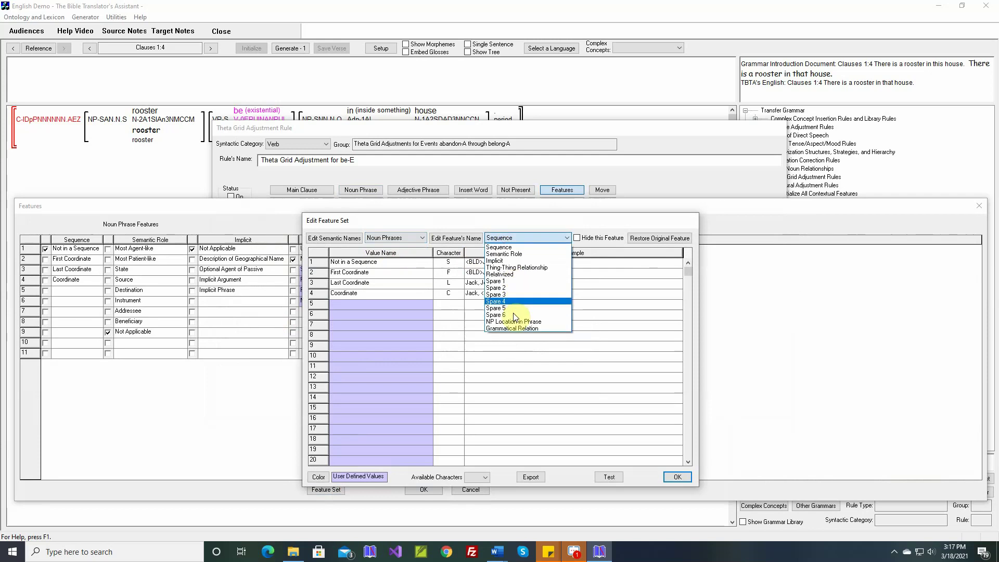
{"action": "left_click", "coordinate": [513, 328]}
{"action": "left_click", "coordinate": [363, 368]}
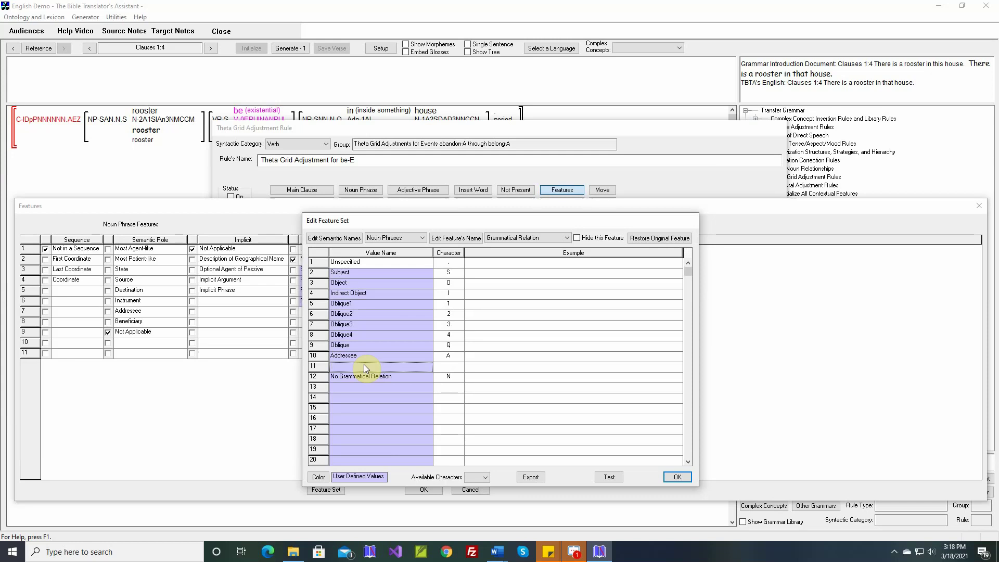
{"action": "type", "text": "Promoted NP"}
{"action": "left_click", "coordinate": [363, 366]}
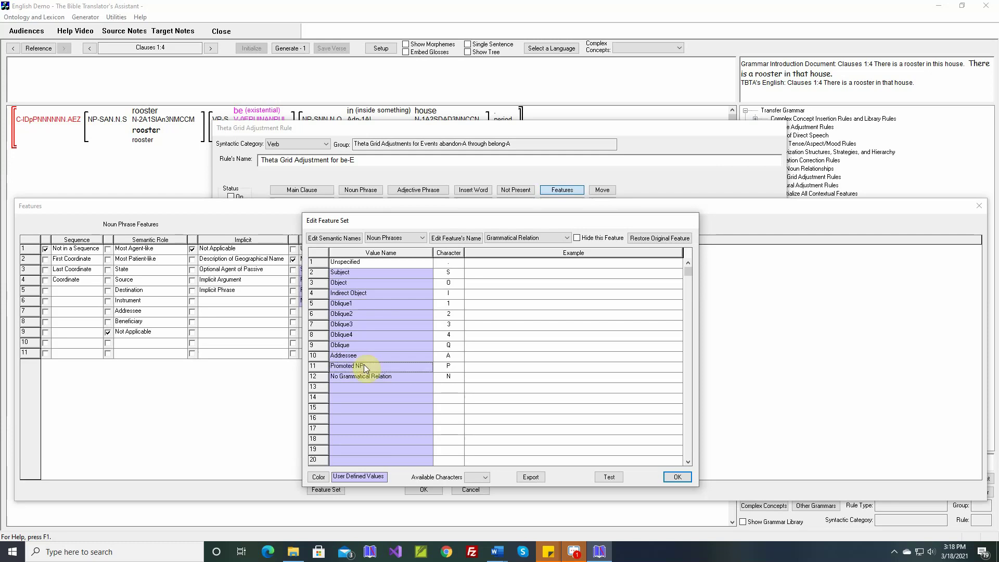
- Give the Promoted NP value the example "<BLD>There<> are lions in Africa." and save the feature set
{"action": "left_click", "coordinate": [490, 369]}
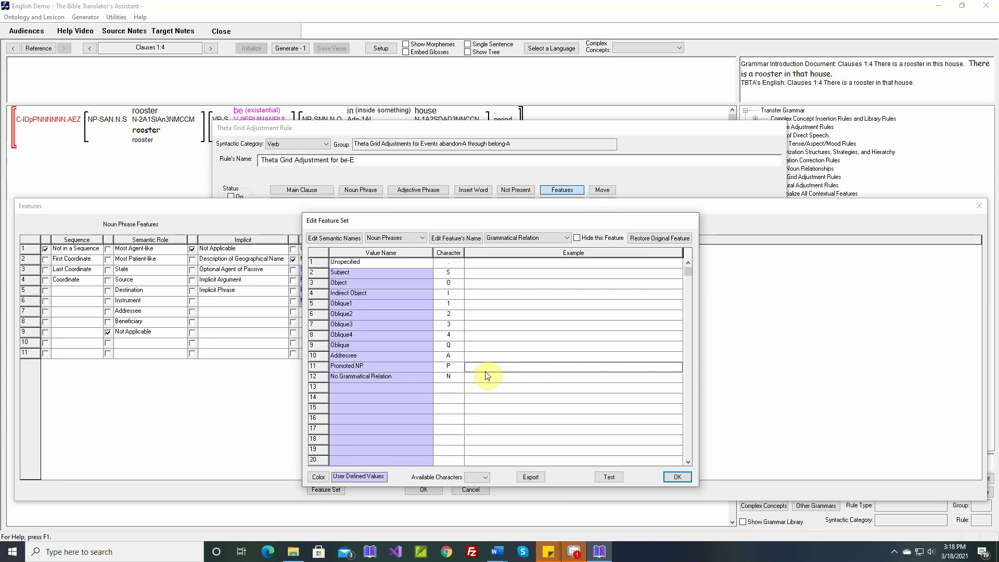
{"action": "type", "text": "<BLD>There<> are lions in Africa."}
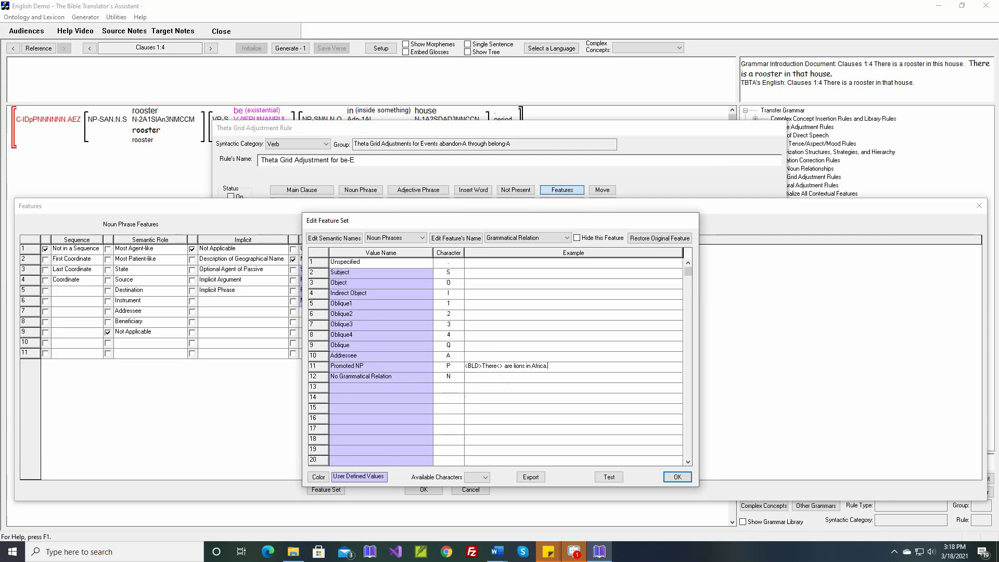
{"action": "left_click", "coordinate": [477, 368]}
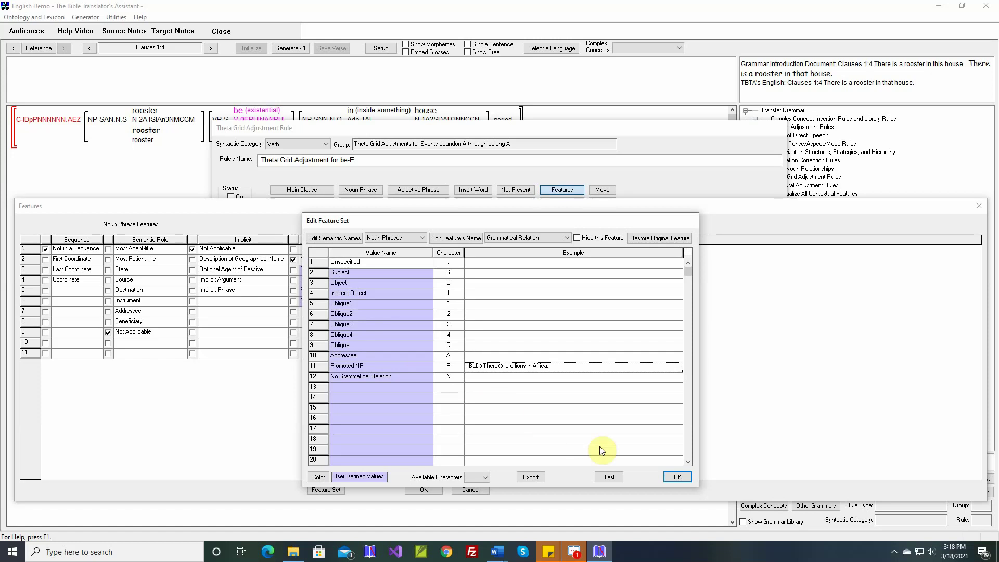
{"action": "left_click", "coordinate": [677, 477]}
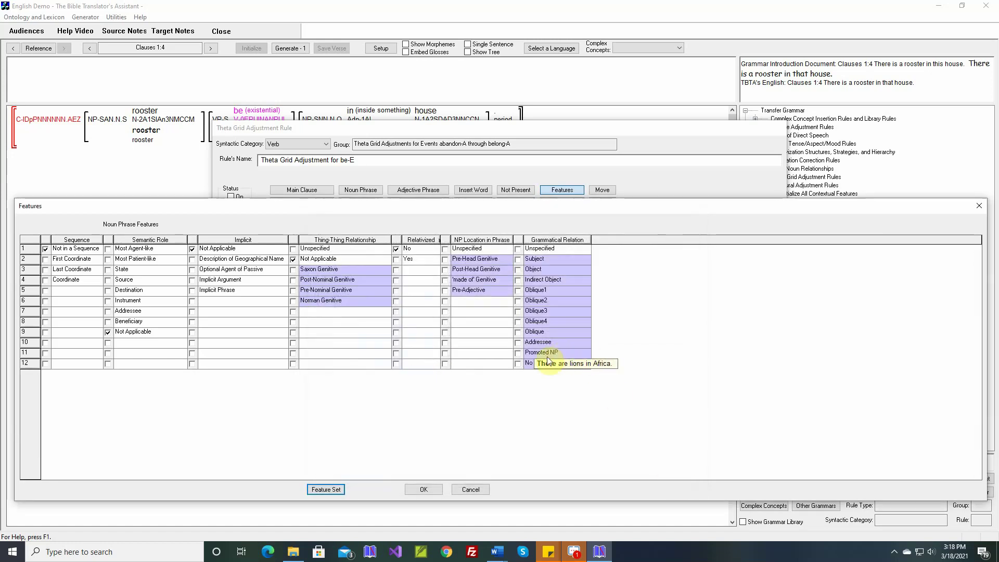
- Set the inserted noun phrase's Grammatical Relation to Promoted NP
{"action": "left_click", "coordinate": [518, 353]}
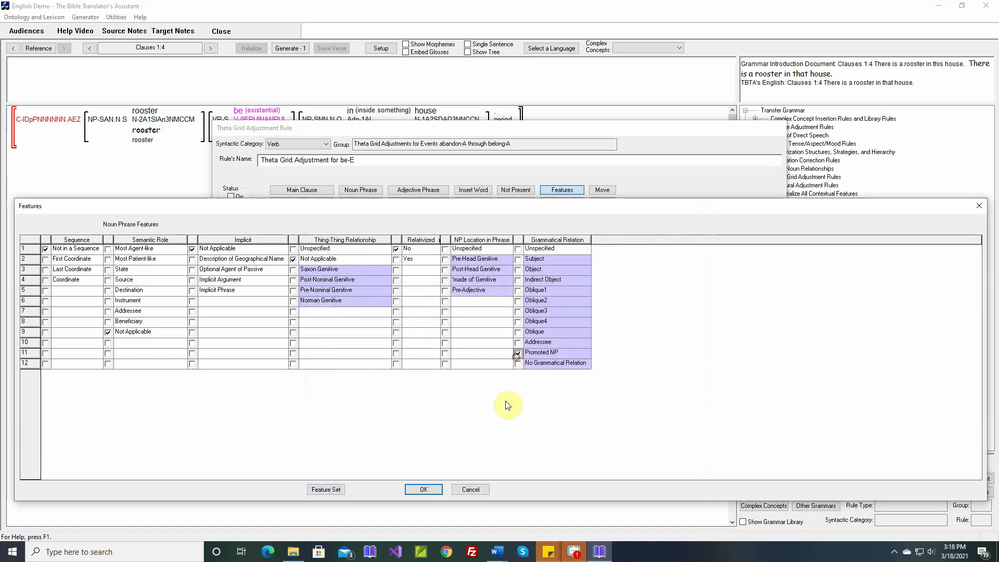
{"action": "left_click", "coordinate": [424, 489]}
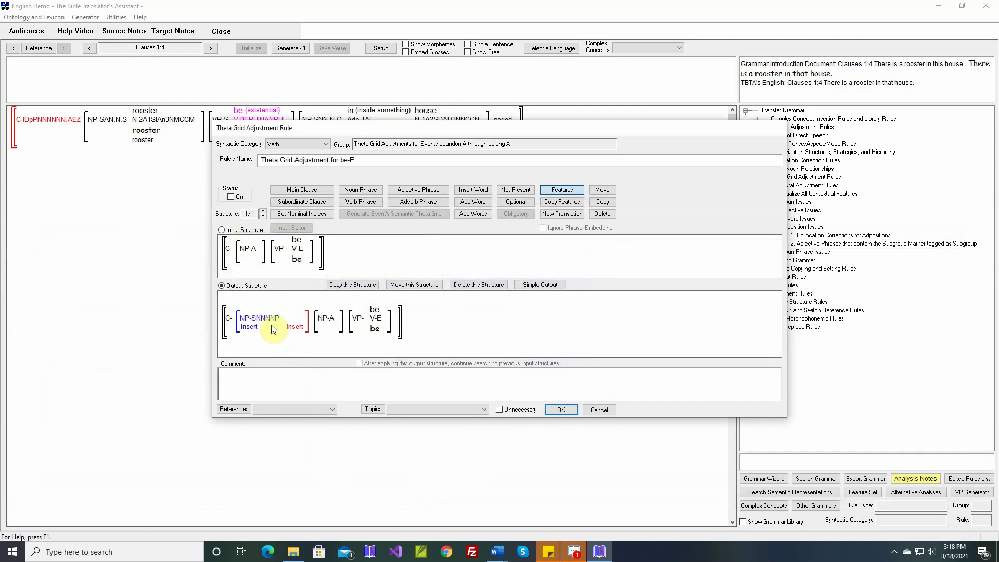
- Insert a target word into the promoted noun phrase, creating the new noun stem "there" for it
{"action": "left_click", "coordinate": [476, 192]}
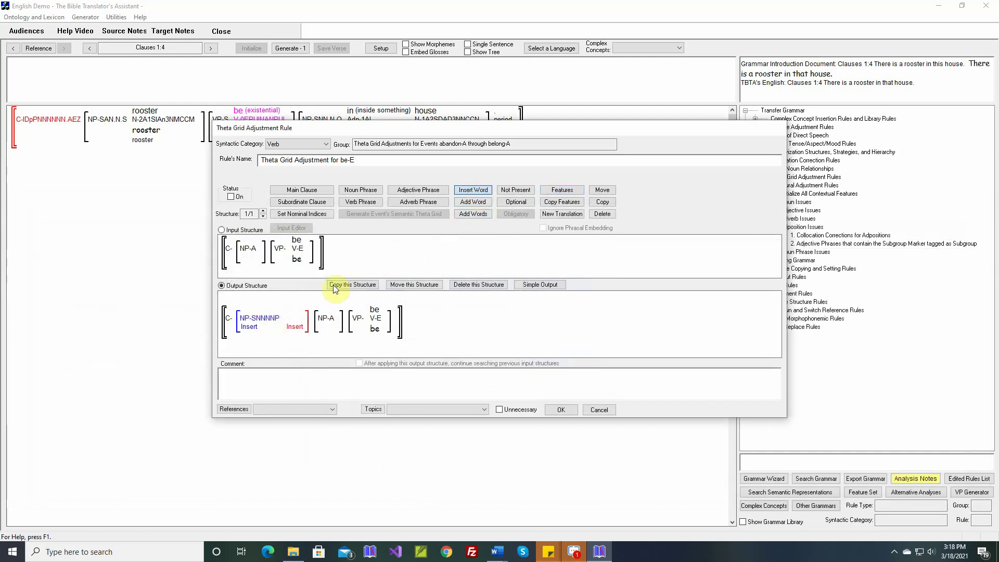
{"action": "left_click", "coordinate": [282, 319]}
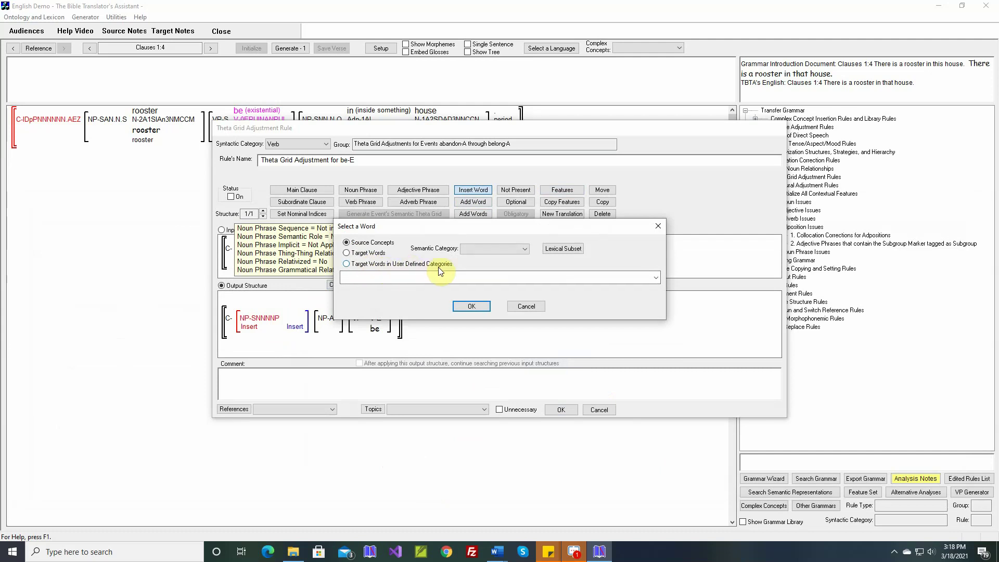
{"action": "left_click", "coordinate": [368, 253]}
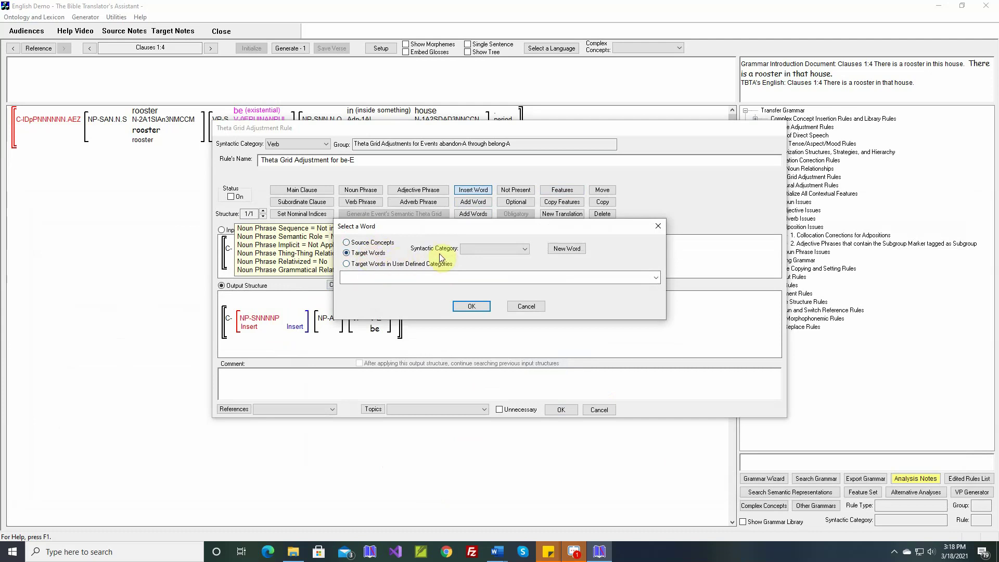
{"action": "left_click", "coordinate": [524, 250]}
{"action": "left_click", "coordinate": [516, 265]}
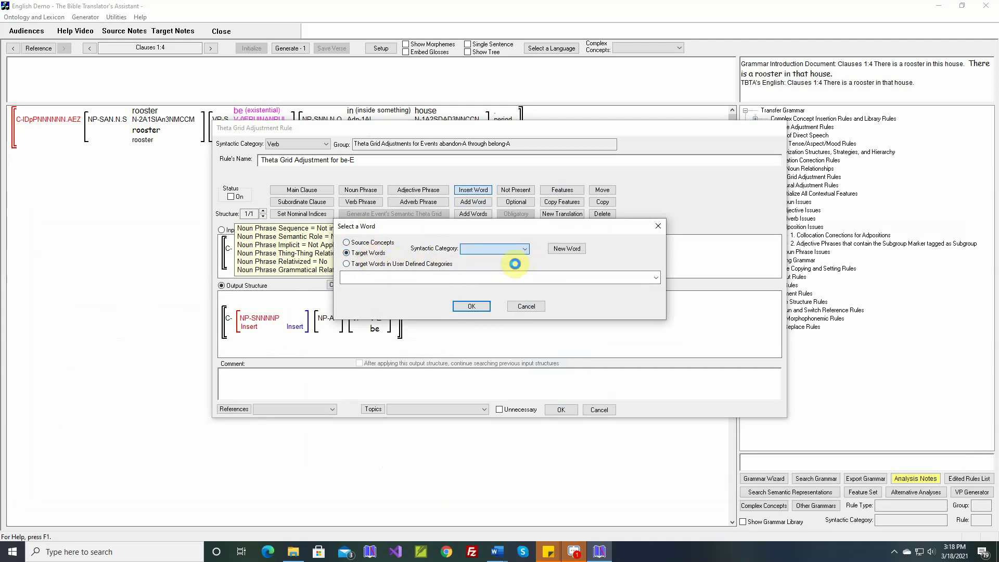
{"action": "left_click", "coordinate": [567, 248]}
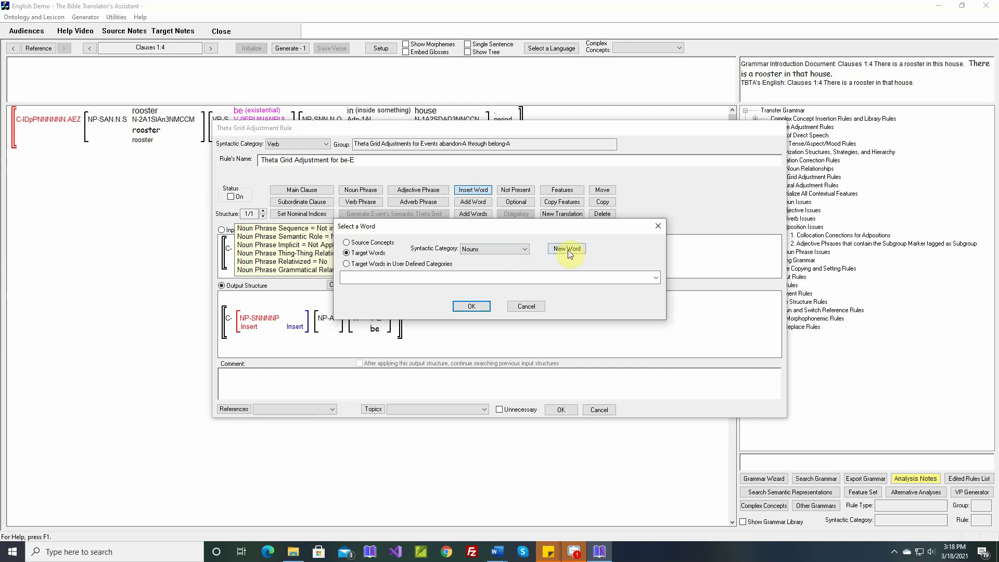
{"action": "type", "text": "there"}
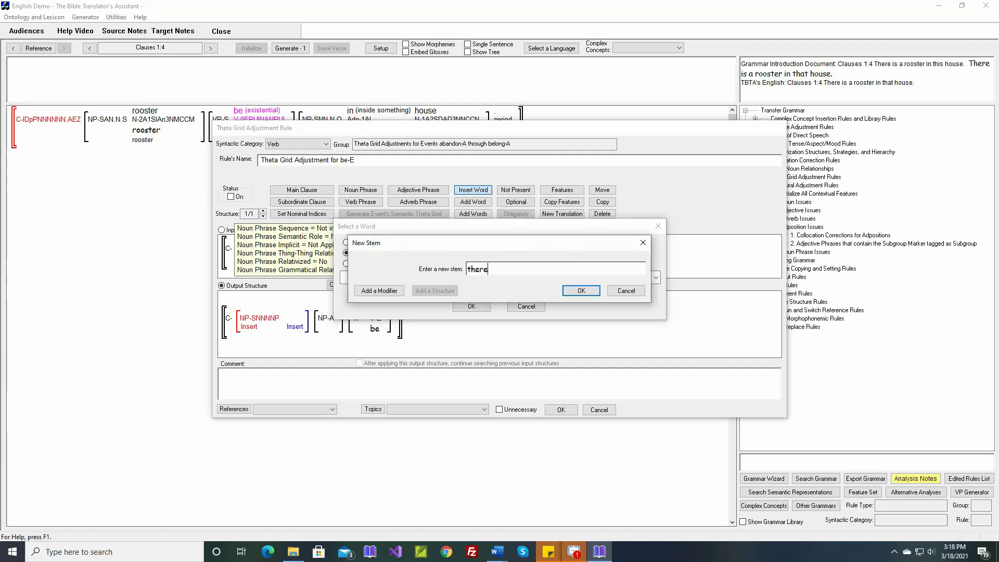
{"action": "key", "text": "Return"}
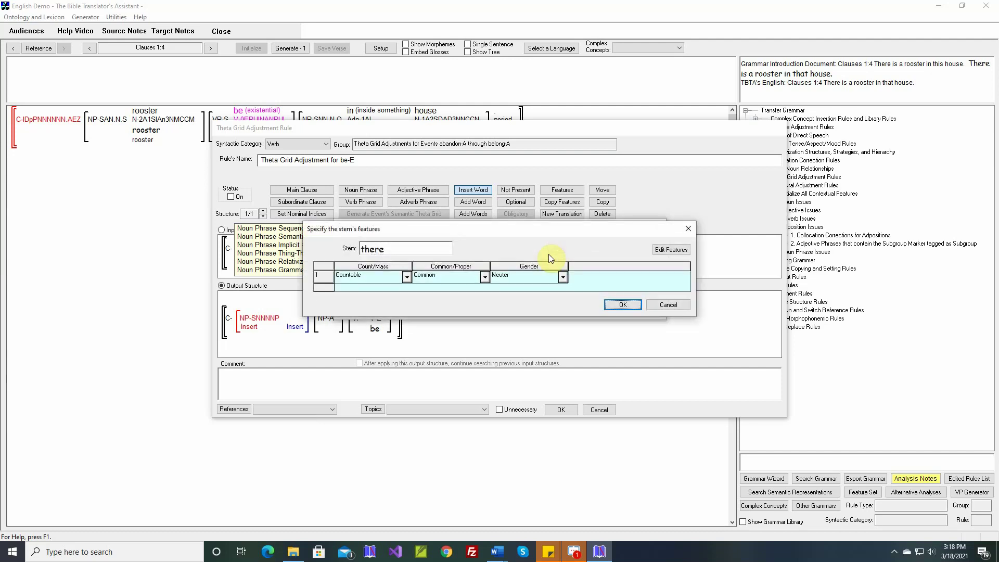
- Set the new stem "there" to Mass, keeping Common and Neuter, and accept its features
{"action": "left_click", "coordinate": [406, 278]}
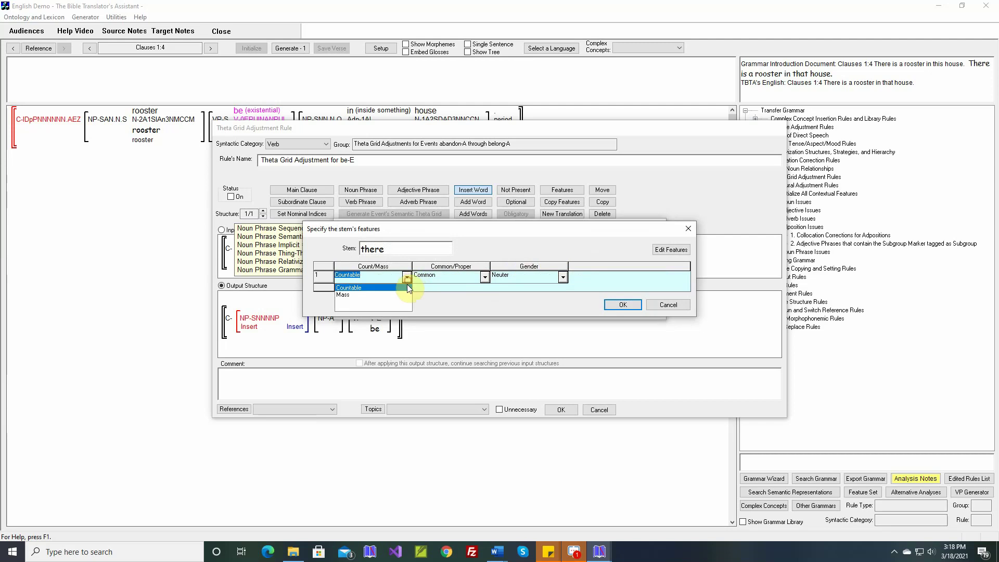
{"action": "left_click", "coordinate": [398, 294]}
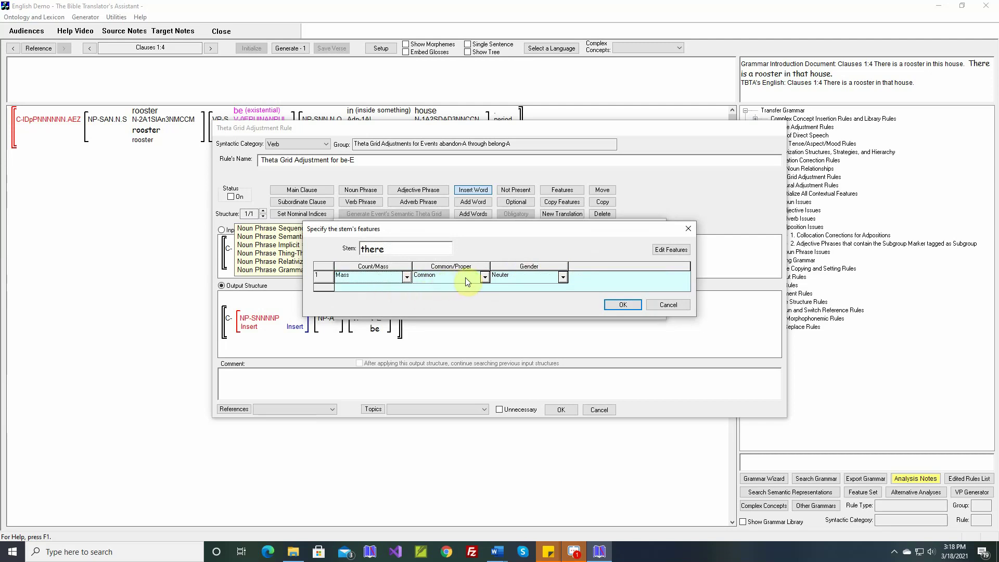
{"action": "left_click", "coordinate": [622, 305]}
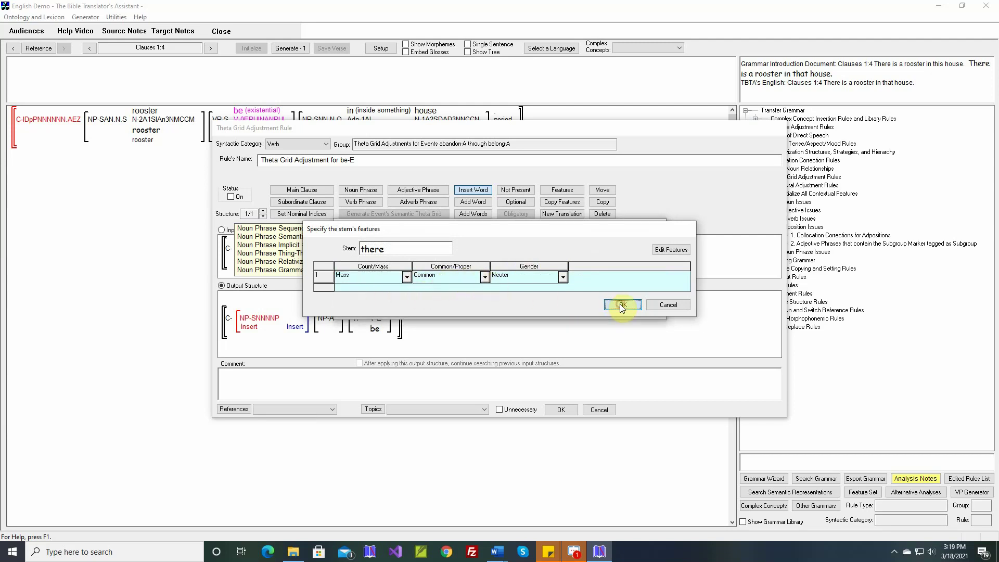
{"action": "left_click", "coordinate": [622, 306]}
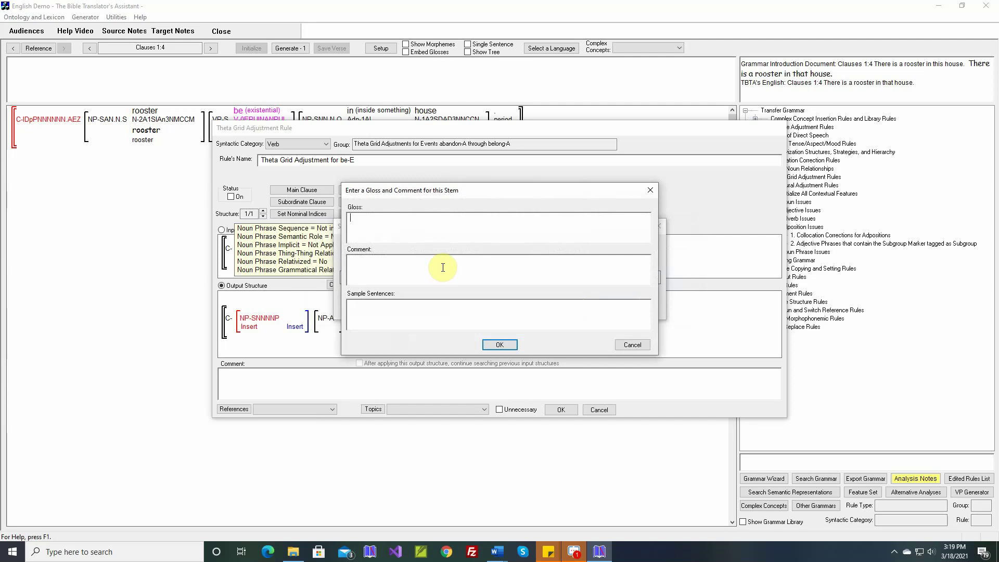
- Gloss the stem as "there" and paste the Clauses 1:4 text "There is a rooster in this house. There is a rooster in that house." as its sample sentences
{"action": "type", "text": "there"}
{"action": "right_click", "coordinate": [410, 308]}
{"action": "left_click", "coordinate": [426, 315]}
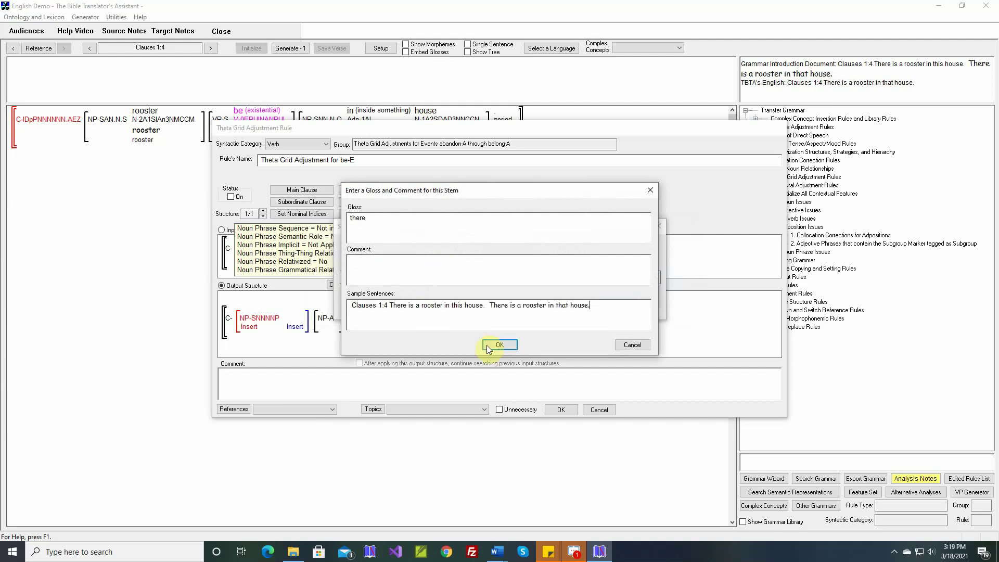
- Accept the gloss and sample sentences, insert "there" into the promoted noun phrase, and turn on and save the be-E theta grid rule
{"action": "left_click", "coordinate": [488, 345]}
{"action": "left_click", "coordinate": [479, 311]}
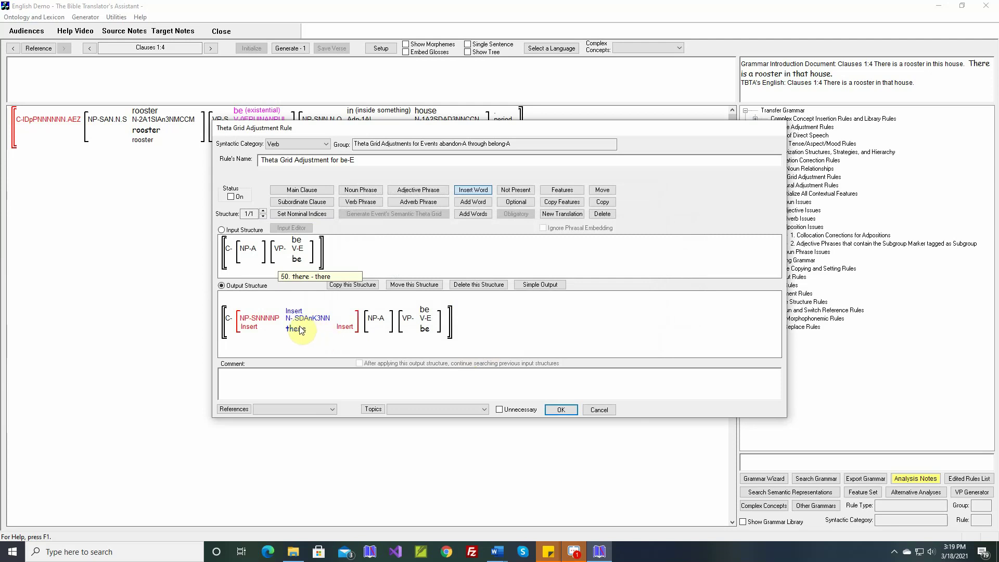
{"action": "mouse_move", "coordinate": [266, 320]}
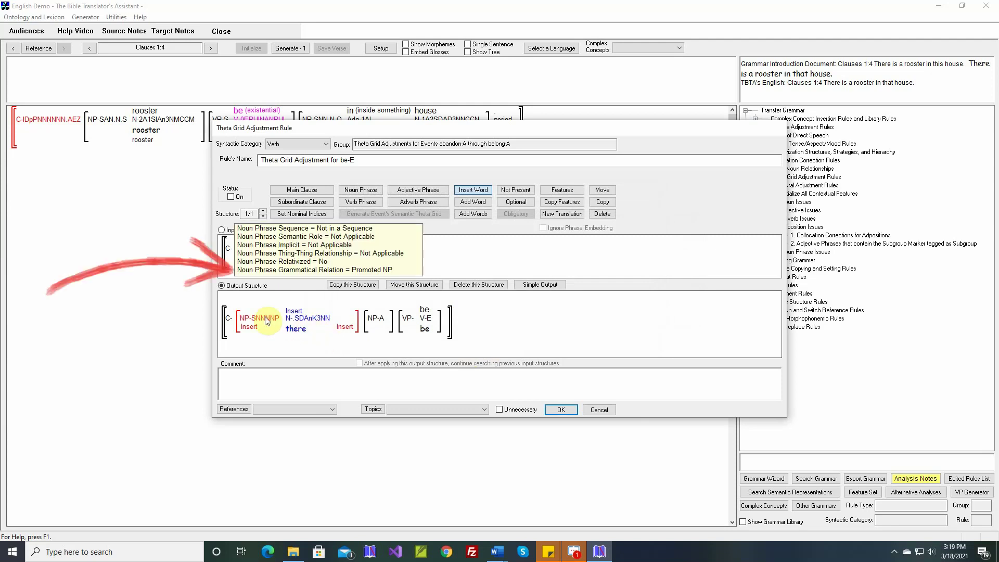
{"action": "left_click", "coordinate": [231, 197]}
{"action": "left_click", "coordinate": [567, 410]}
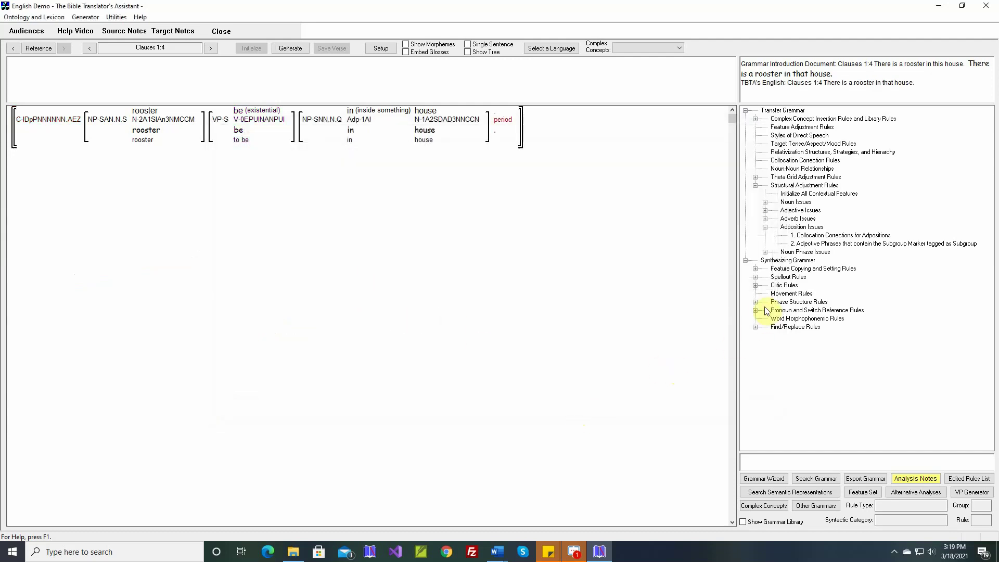
- Open the generic General Purpose Clause Phrase Structure Rule and check its Pre-Clausal Modifiers constituents
{"action": "left_click", "coordinate": [756, 302]}
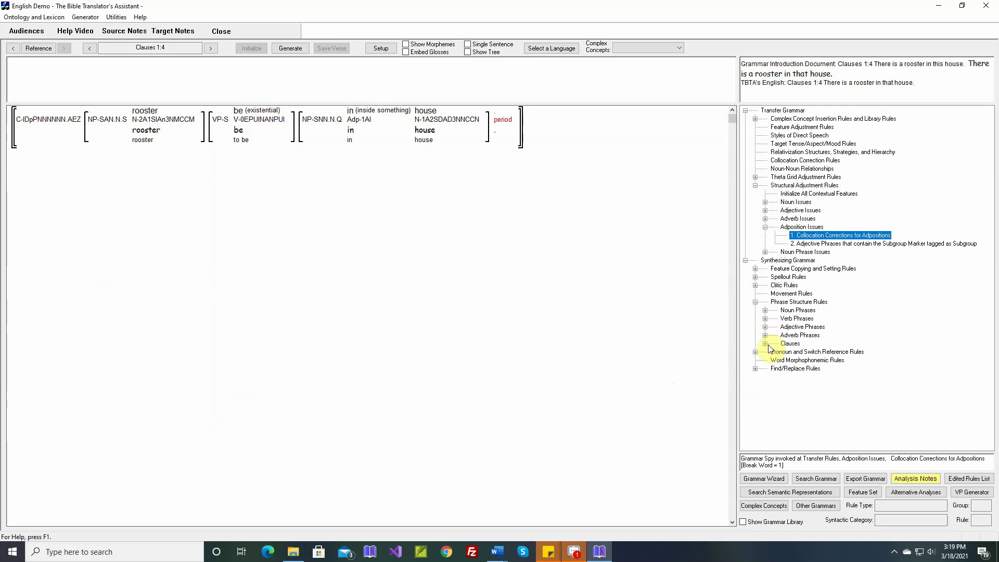
{"action": "left_click", "coordinate": [765, 343]}
{"action": "left_click", "coordinate": [775, 351]}
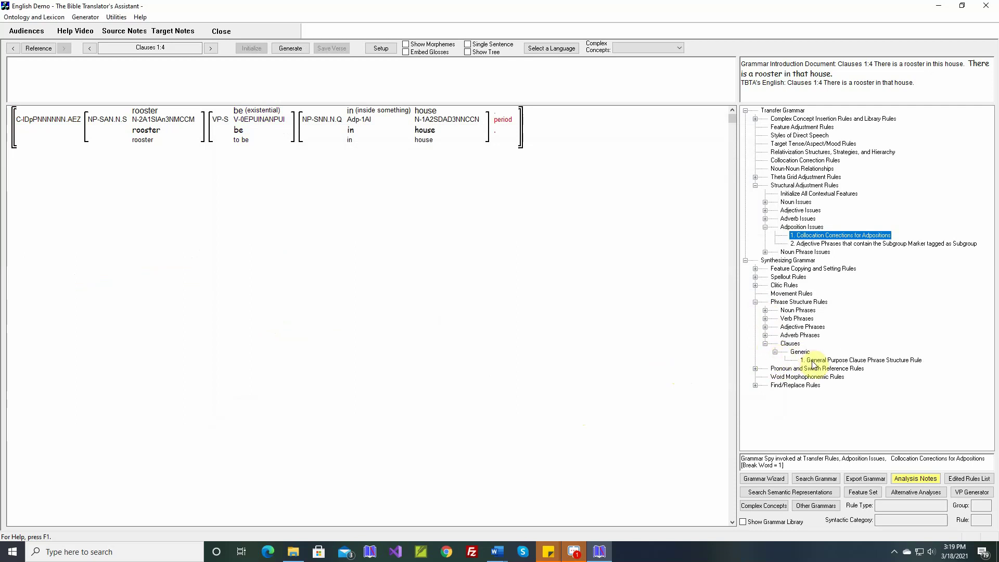
{"action": "double_click", "coordinate": [812, 361]}
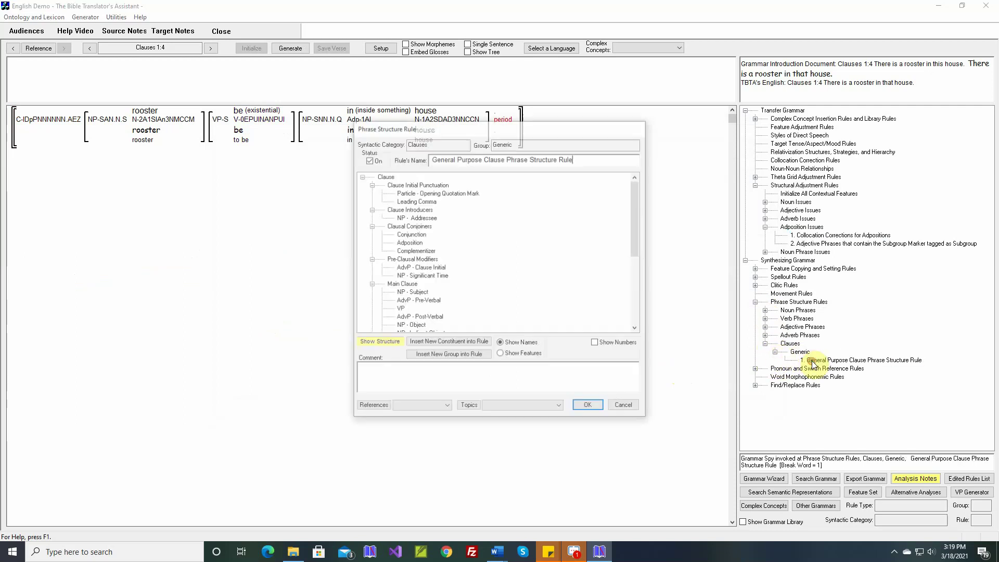
{"action": "left_click", "coordinate": [424, 277]}
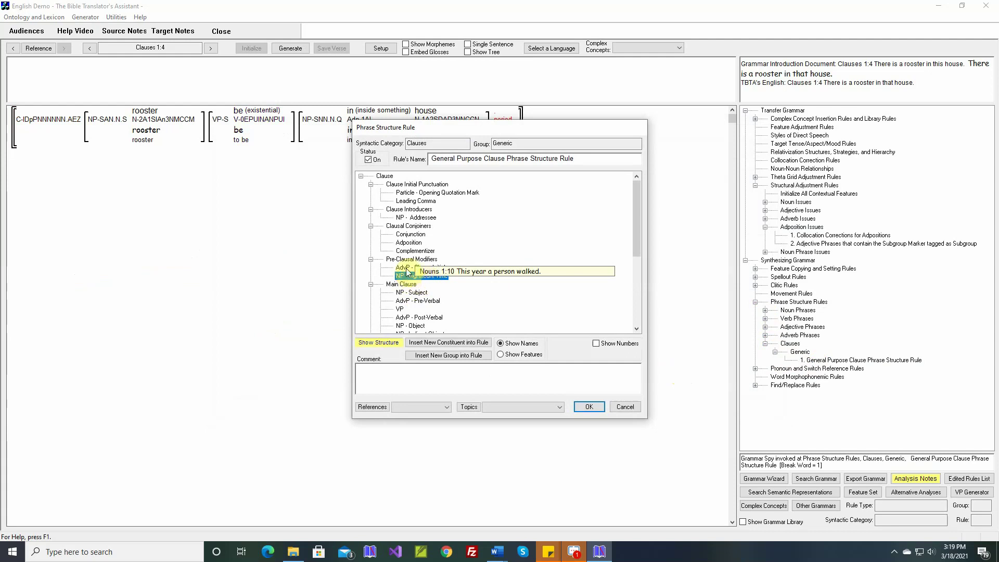
{"action": "left_click", "coordinate": [409, 267]}
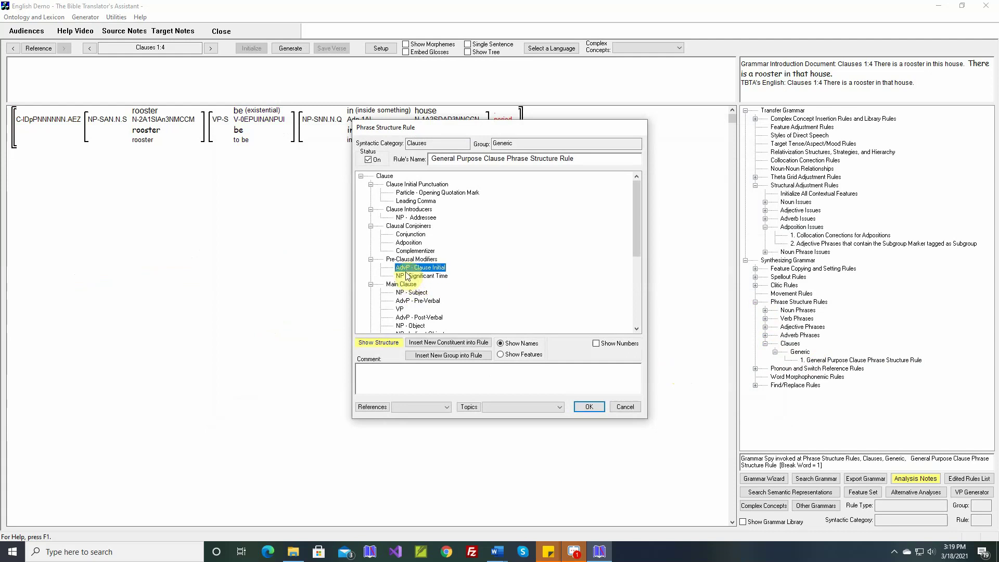
- Insert a group named "Promoted Constituents" under Clause and place it between Pre-Clausal Modifiers and Main Clause
{"action": "left_click", "coordinate": [385, 176]}
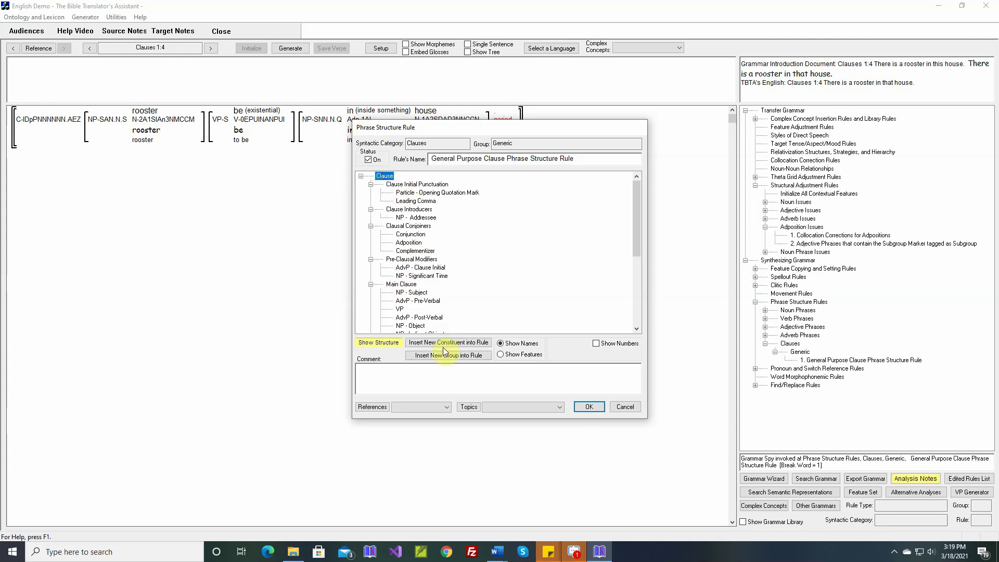
{"action": "left_click", "coordinate": [468, 356]}
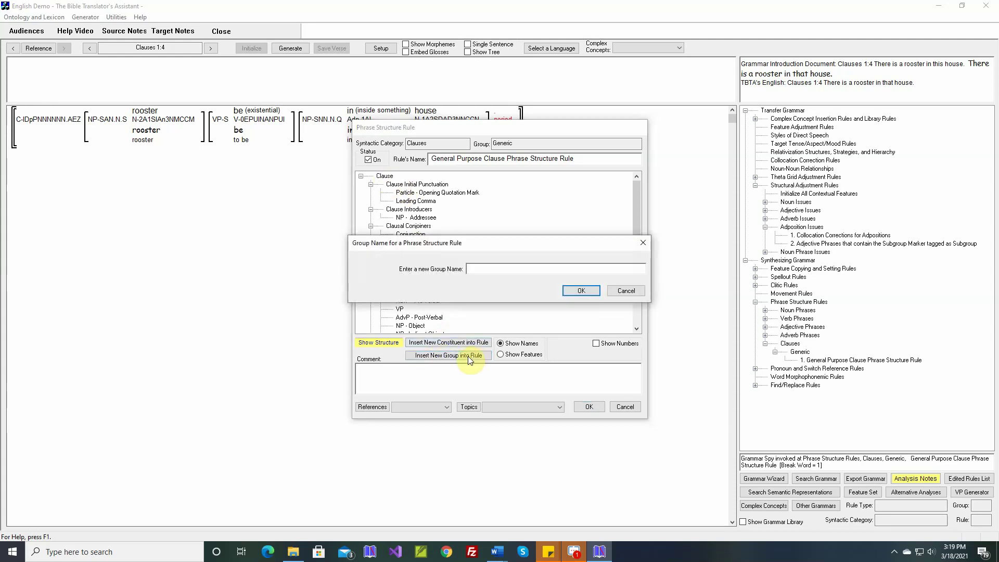
{"action": "type", "text": "Prtom"}
{"action": "key", "text": "BackSpace"}
{"action": "key", "text": "BackSpace"}
{"action": "key", "text": "BackSpace"}
{"action": "type", "text": "omoted Constituent"}
{"action": "key", "text": "Return"}
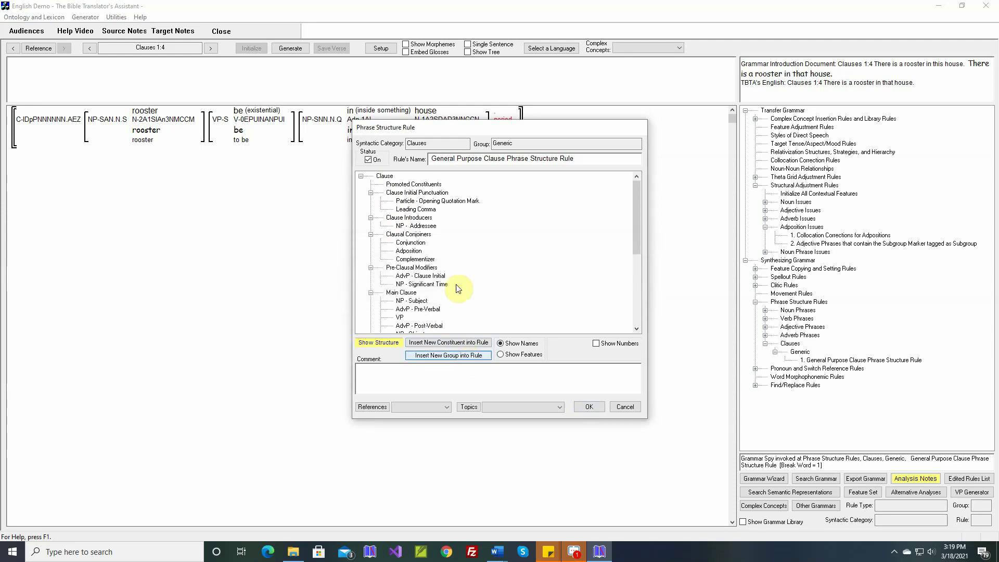
{"action": "left_click", "coordinate": [436, 186]}
{"action": "left_click_drag", "start_coordinate": [436, 187], "coordinate": [427, 273]}
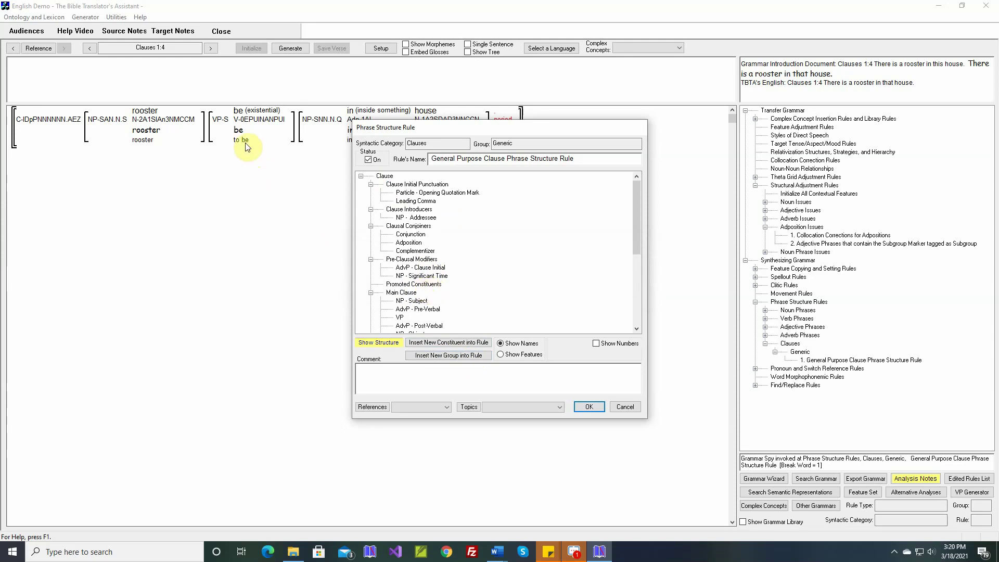
- Start a new noun phrase constituent in the Promoted Constituents group with Grammatical Relation Promoted NP, named "Promoted NP"
{"action": "left_click", "coordinate": [415, 285]}
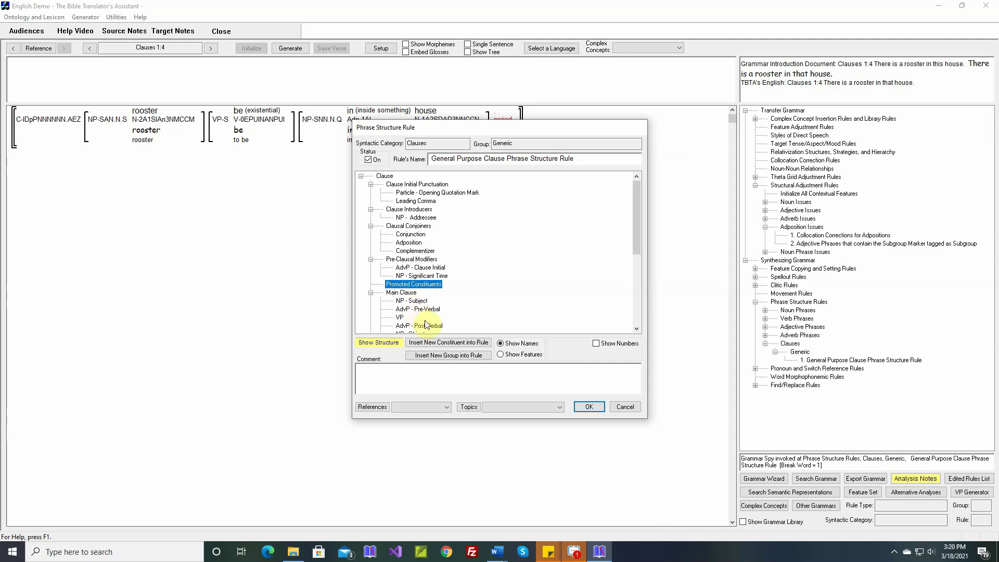
{"action": "left_click", "coordinate": [448, 342]}
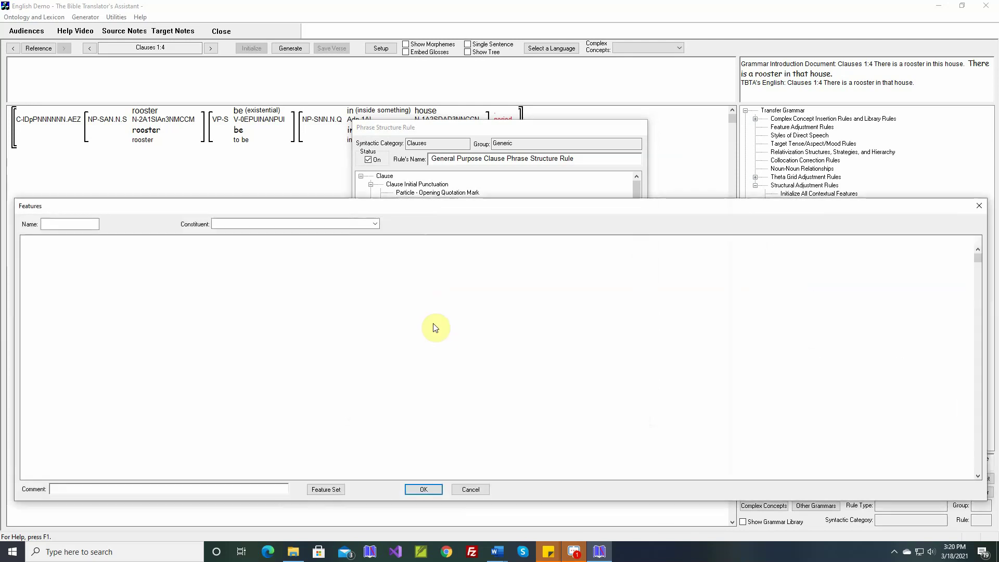
{"action": "left_click", "coordinate": [375, 223]}
{"action": "left_click", "coordinate": [290, 294]}
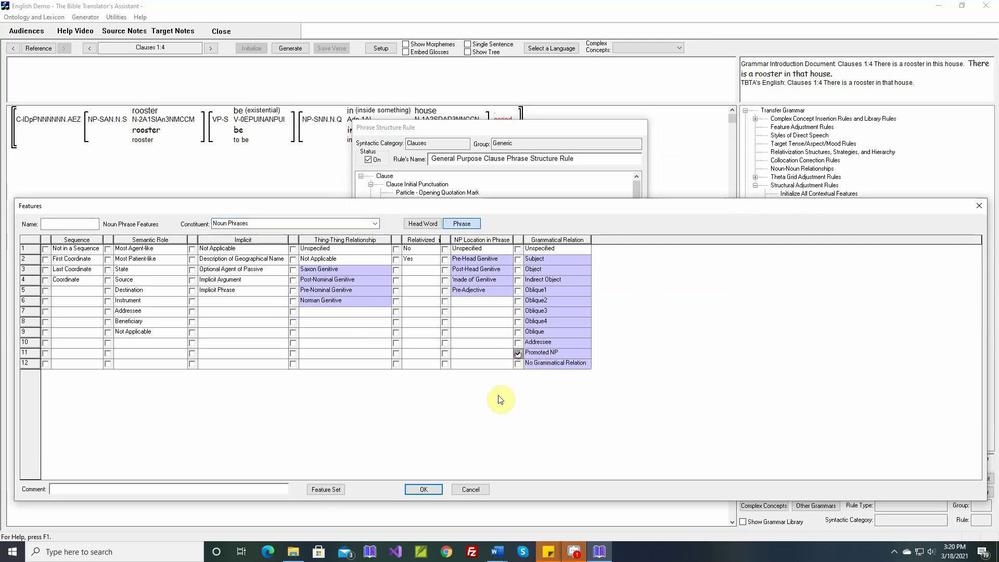
{"action": "left_click", "coordinate": [539, 353]}
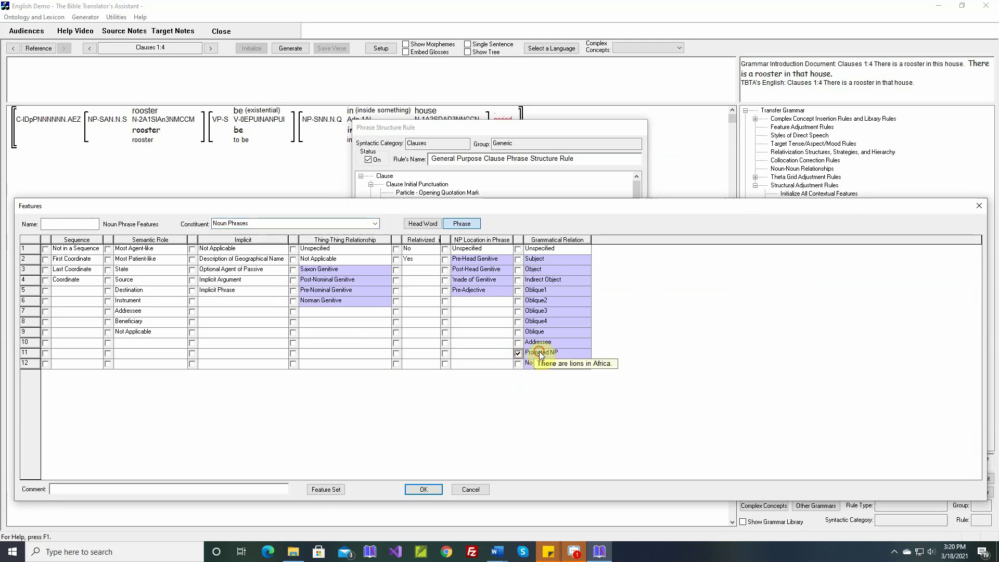
- Comment the constituent with "Clauses 1:14 There is a rooster in that house." and accept its features
{"action": "left_click", "coordinate": [221, 491]}
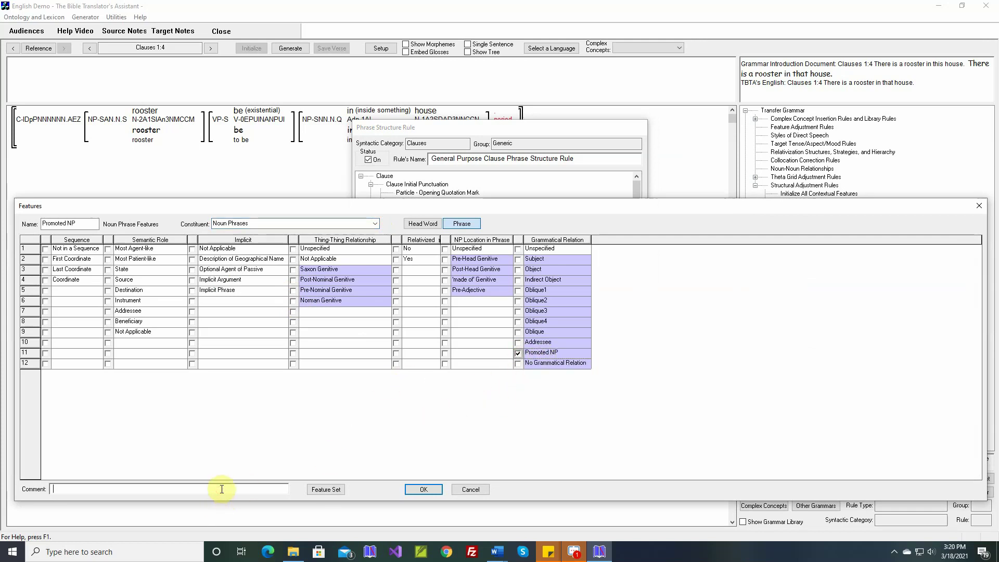
{"action": "type", "text": "Clauses "}
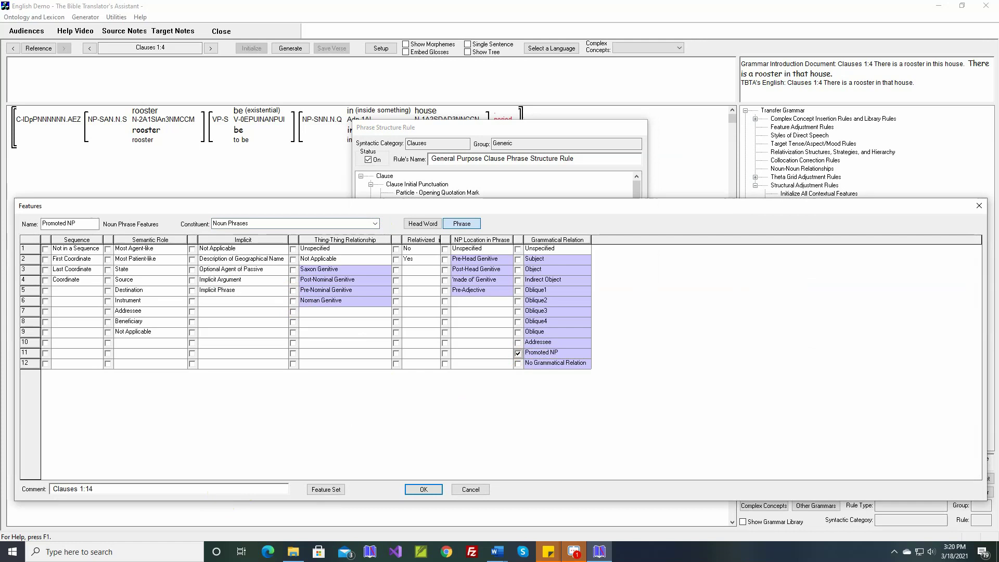
{"action": "type", "text": "1:14"}
{"action": "left_click", "coordinate": [222, 489]}
{"action": "type", "text": "There"}
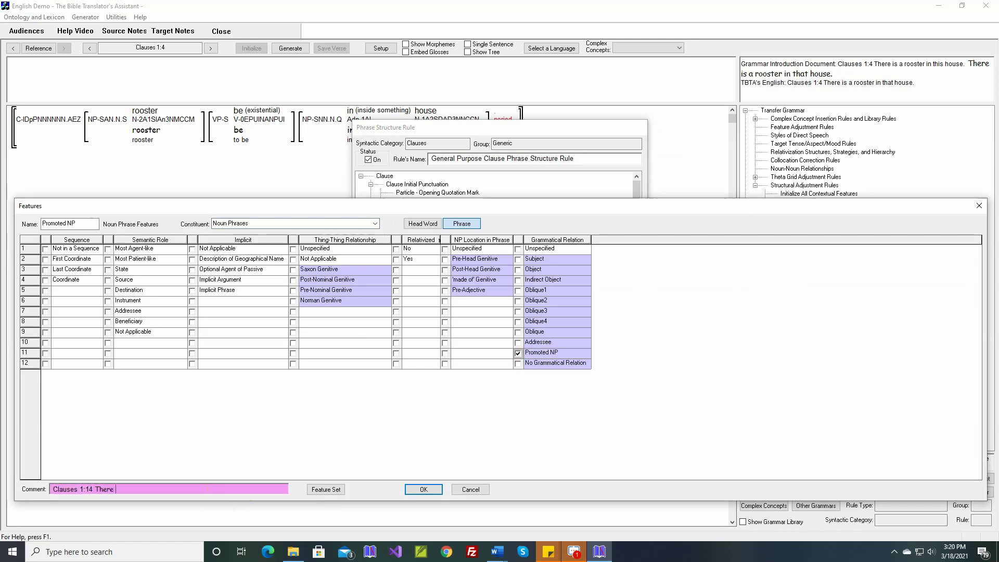
{"action": "type", "text": " is a rooster in that house."}
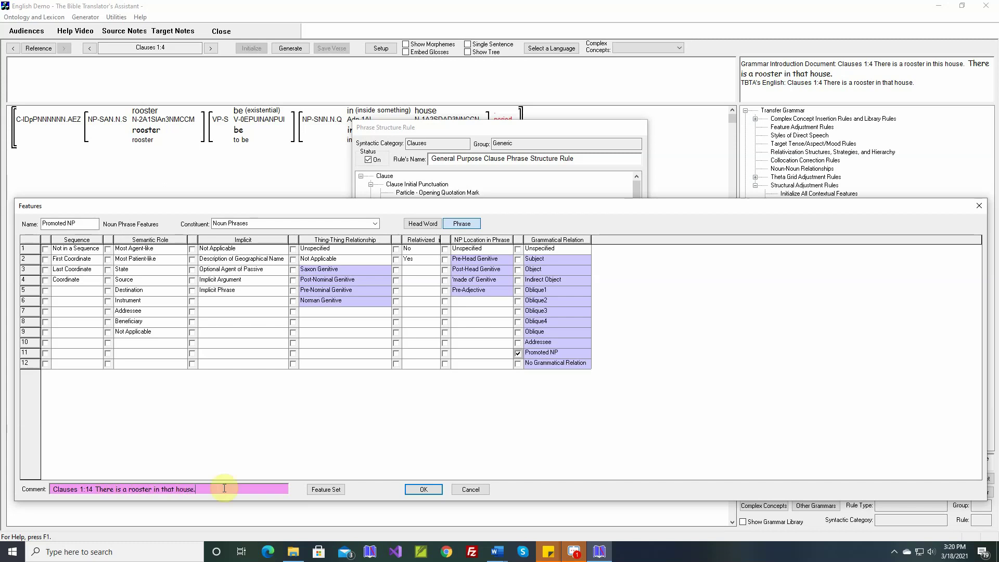
{"action": "left_click", "coordinate": [422, 489]}
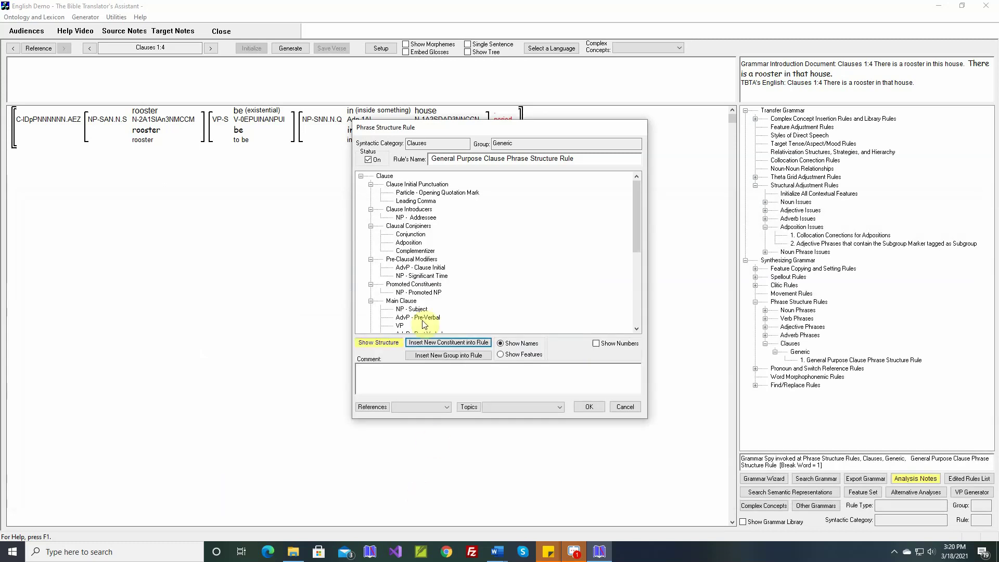
- Save the clause phrase structure rule with the Promoted NP constituent and generate Clauses 1:4
{"action": "left_click", "coordinate": [430, 293]}
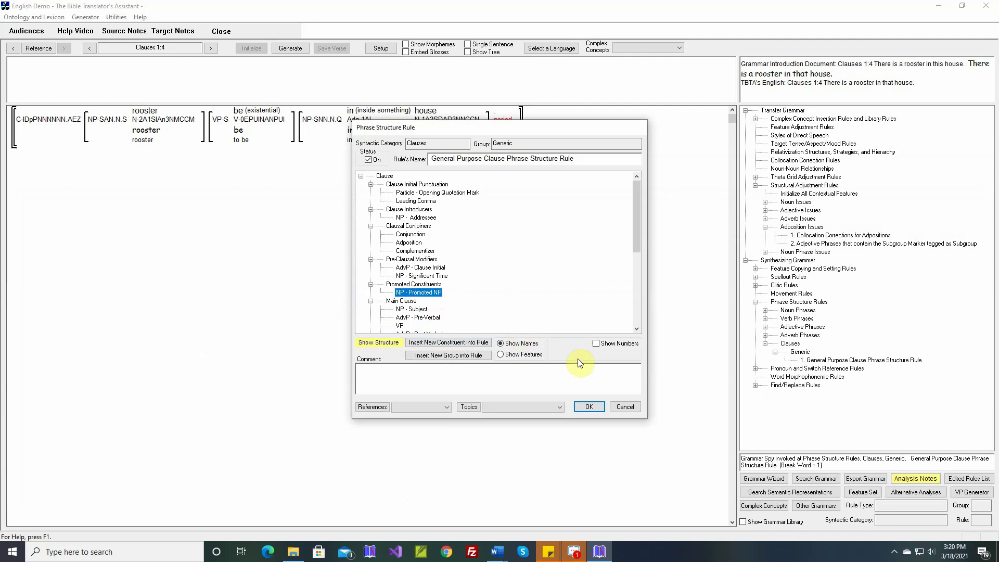
{"action": "left_click", "coordinate": [585, 405]}
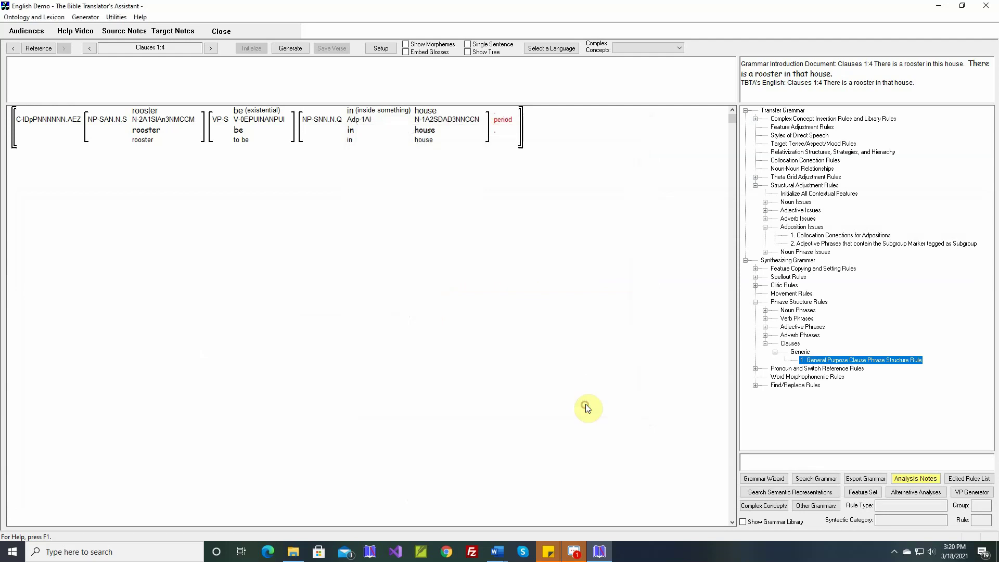
{"action": "left_click", "coordinate": [290, 49]}
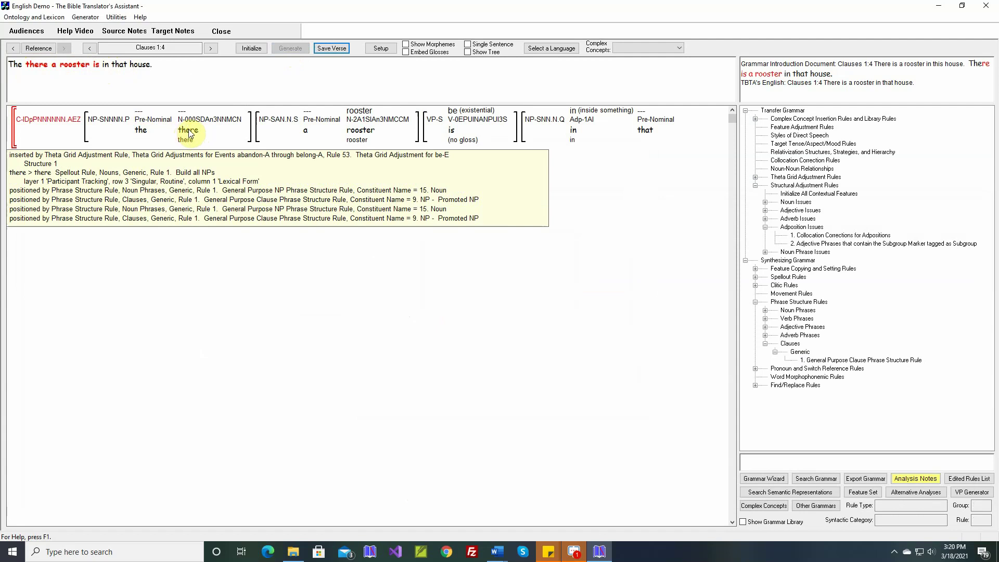
- Reopen the be-E theta grid rule from the verb, set the inserted noun "there" to Participant Tracking Generic, and save the rule
{"action": "mouse_move", "coordinate": [192, 124]}
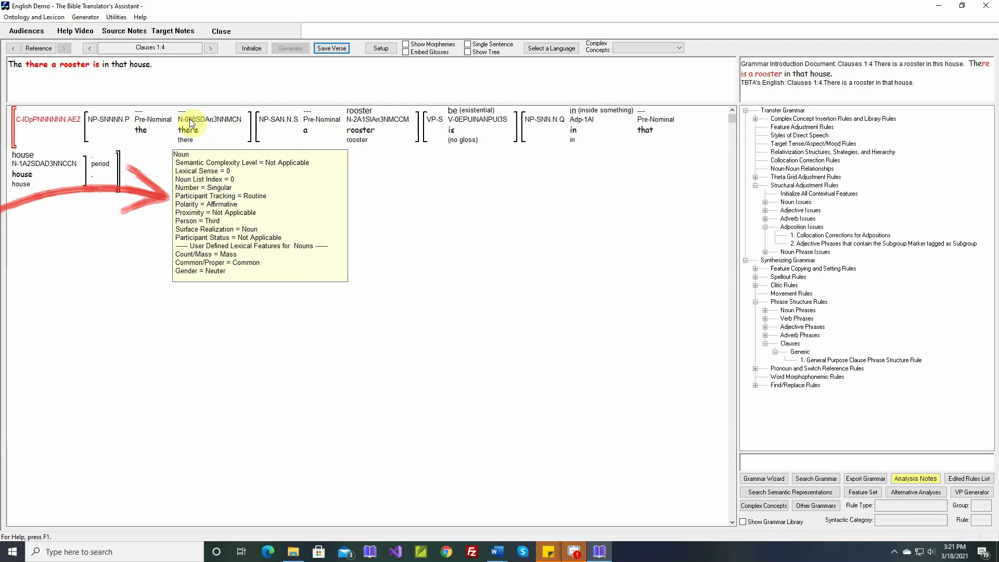
{"action": "right_click", "coordinate": [461, 122]}
{"action": "left_click", "coordinate": [485, 199]}
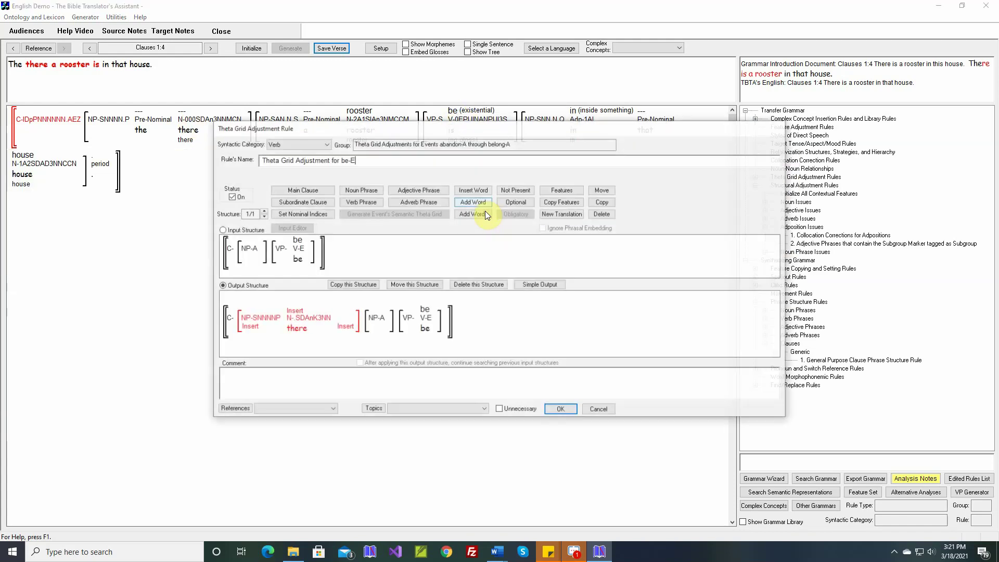
{"action": "mouse_move", "coordinate": [308, 320]}
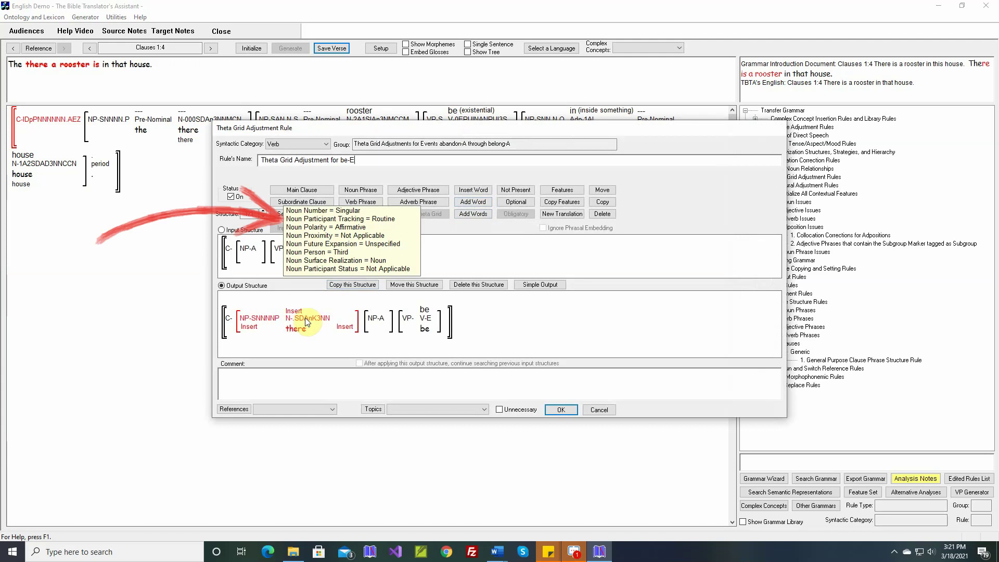
{"action": "left_click", "coordinate": [562, 190]}
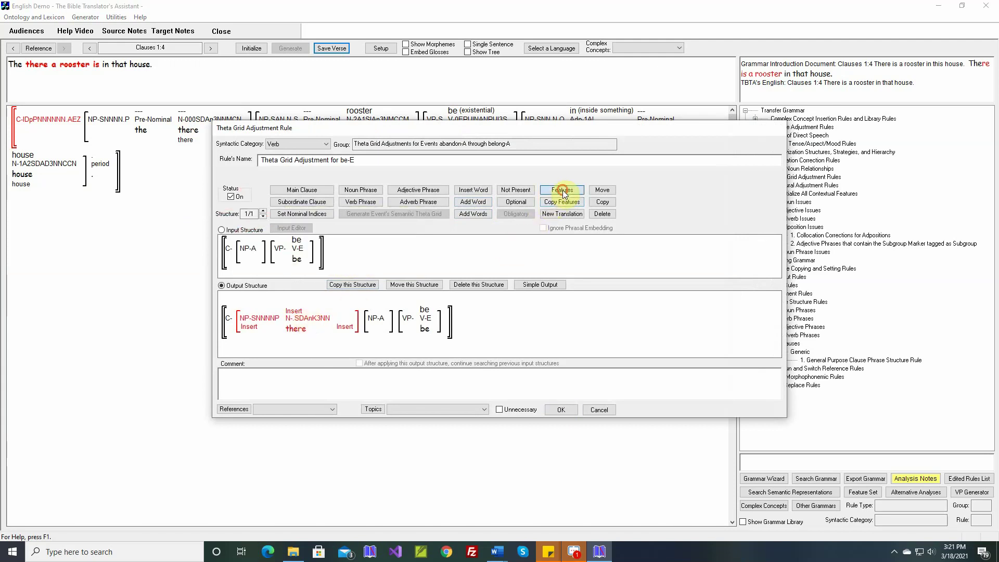
{"action": "left_click", "coordinate": [310, 319]}
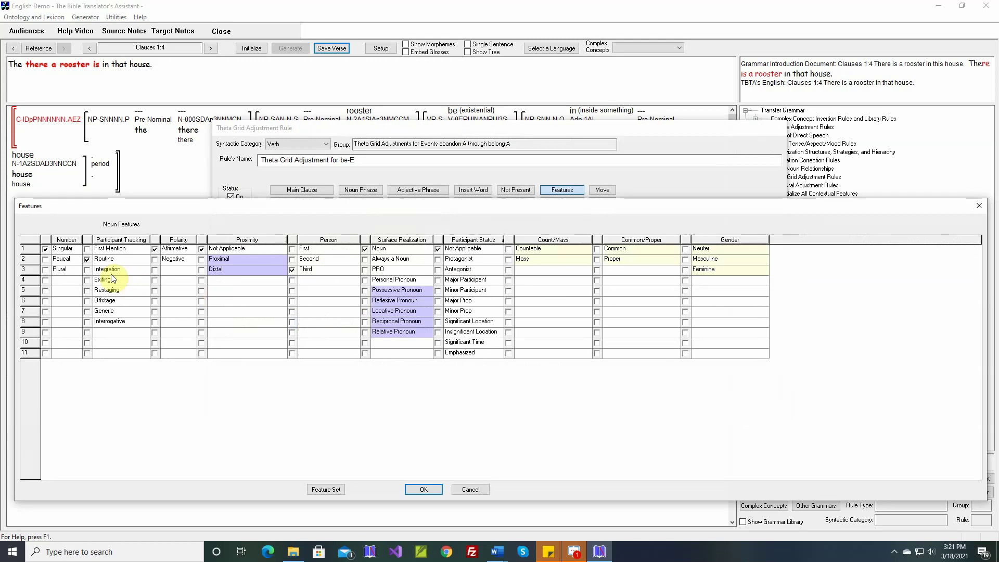
{"action": "left_click", "coordinate": [87, 311]}
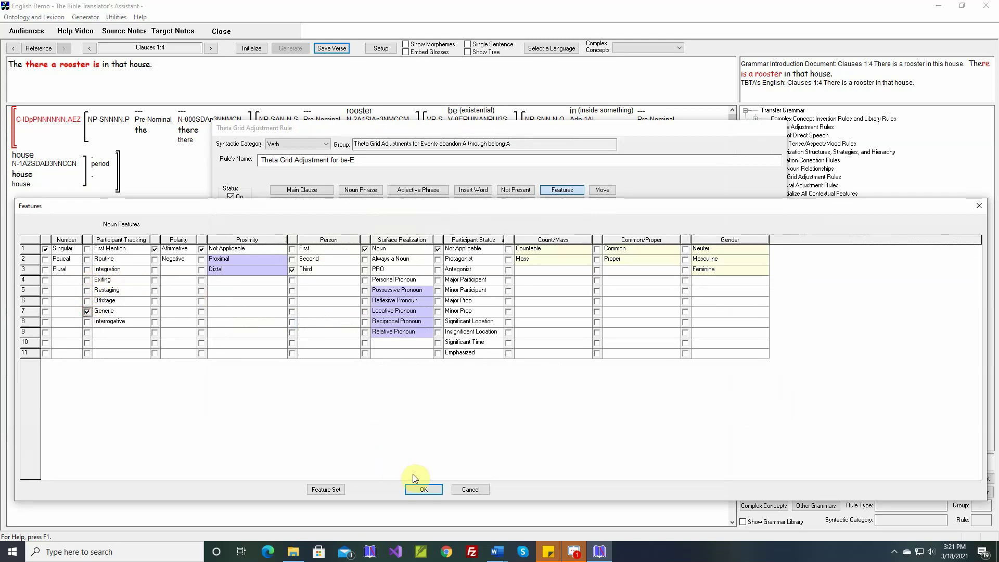
{"action": "left_click", "coordinate": [424, 491]}
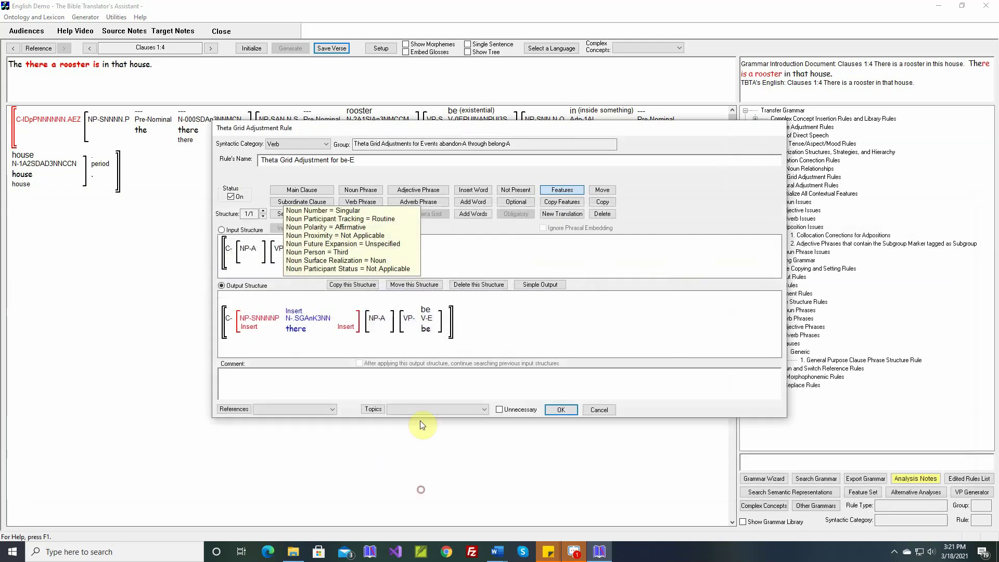
{"action": "left_click", "coordinate": [549, 409]}
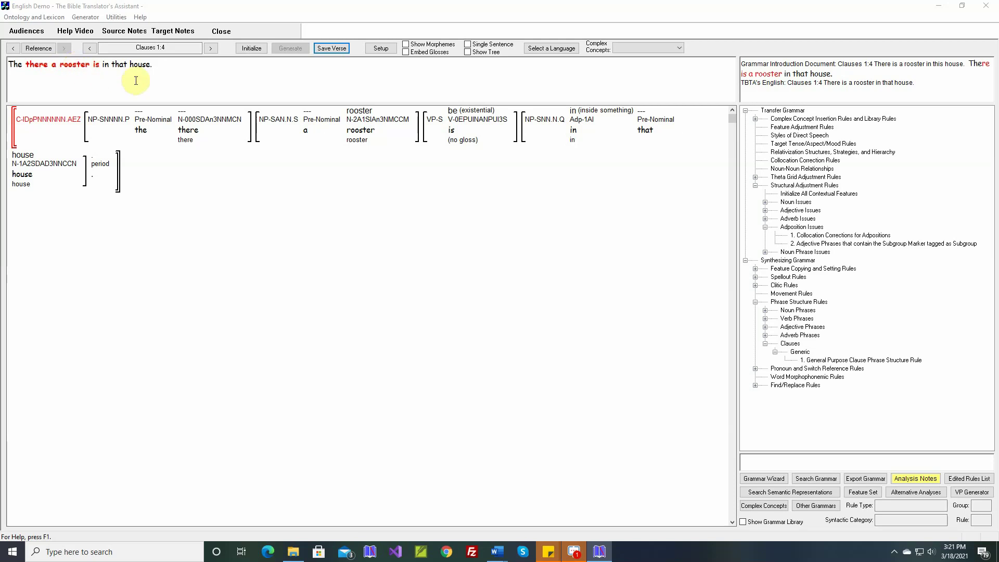
- Initialize and regenerate Clauses 1:4, and highlight the verb "is" in the generated sentence
{"action": "left_click", "coordinate": [252, 48]}
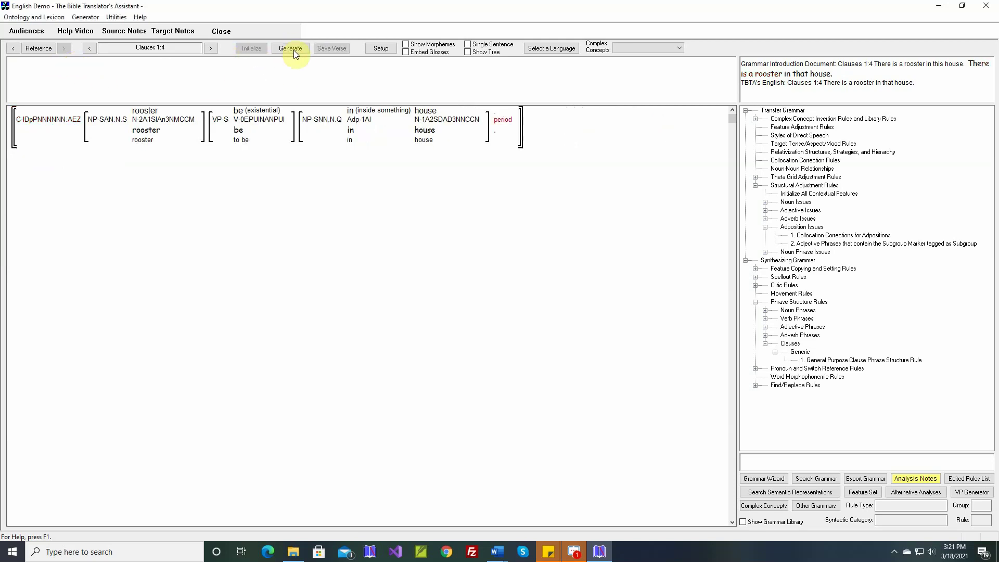
{"action": "left_click", "coordinate": [294, 49]}
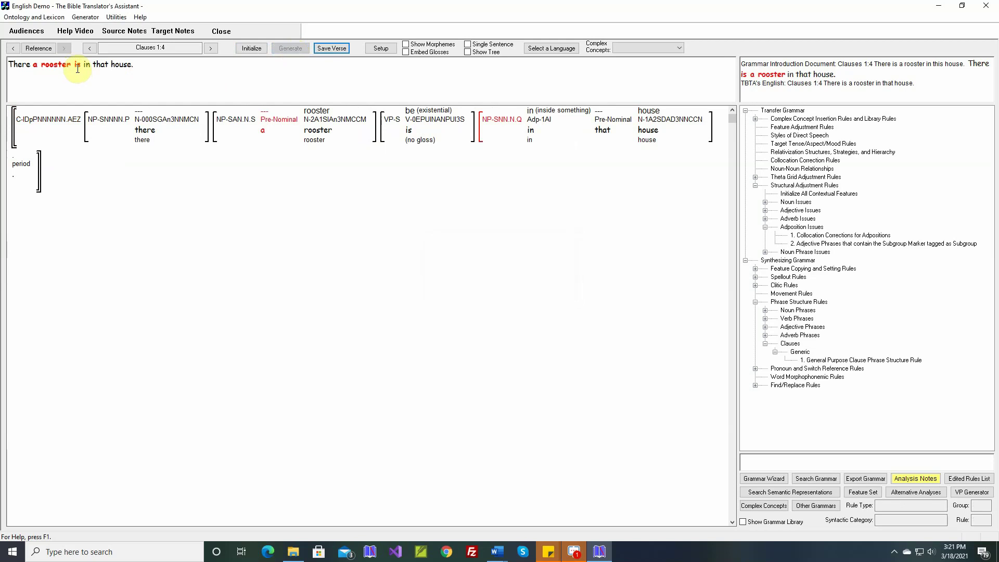
{"action": "double_click", "coordinate": [77, 66]}
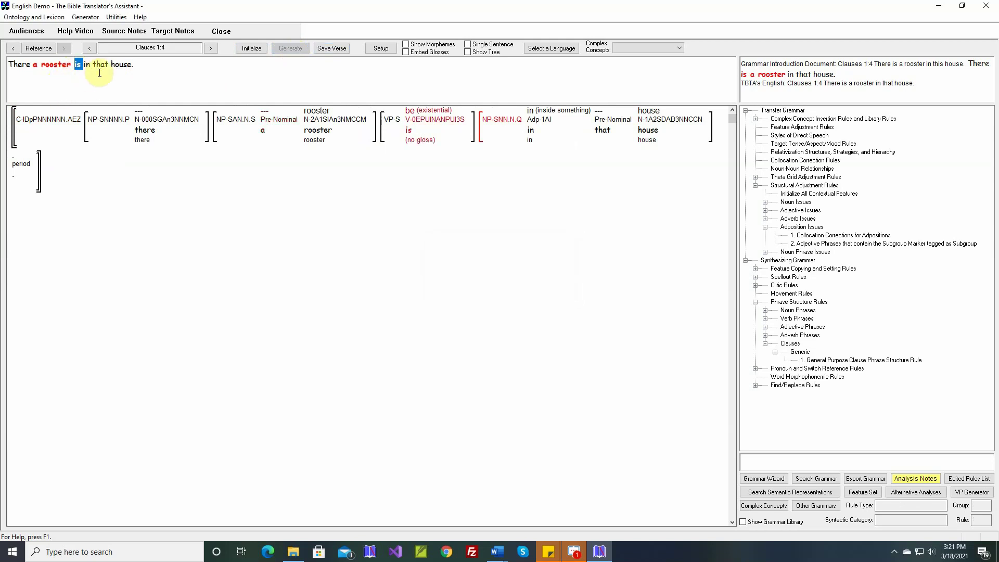
- Reopen the be-E theta grid adjustment rule from the verb "is" and open the features of the output structure's verb phrase
{"action": "mouse_move", "coordinate": [408, 135]}
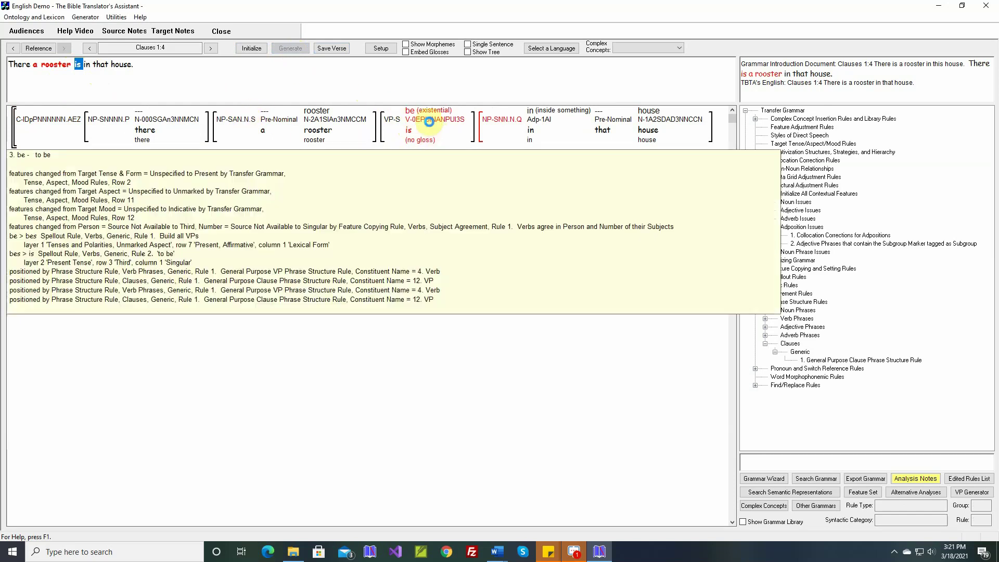
{"action": "right_click", "coordinate": [429, 120]}
{"action": "left_click", "coordinate": [462, 204]}
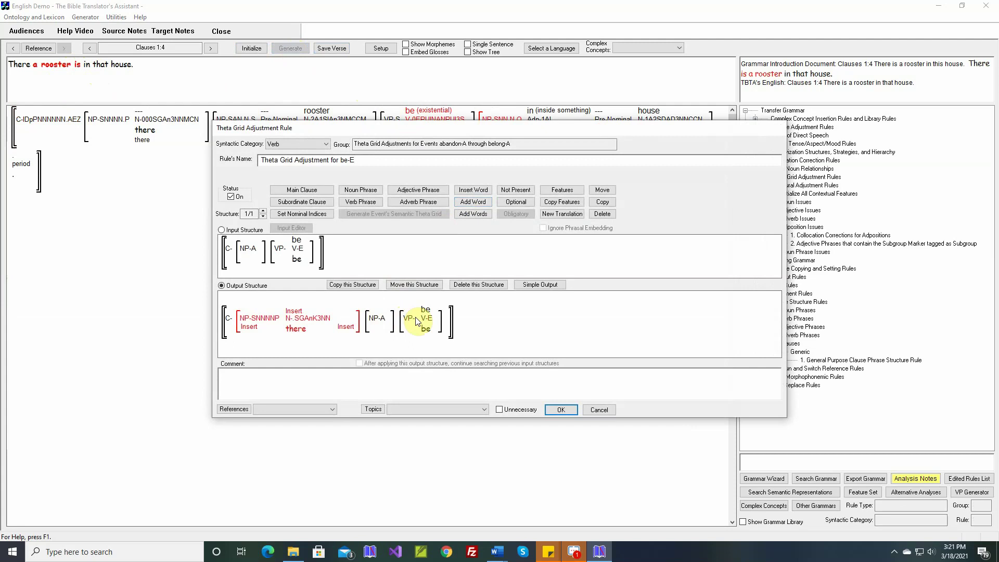
{"action": "left_click", "coordinate": [562, 190]}
{"action": "left_click", "coordinate": [411, 323]}
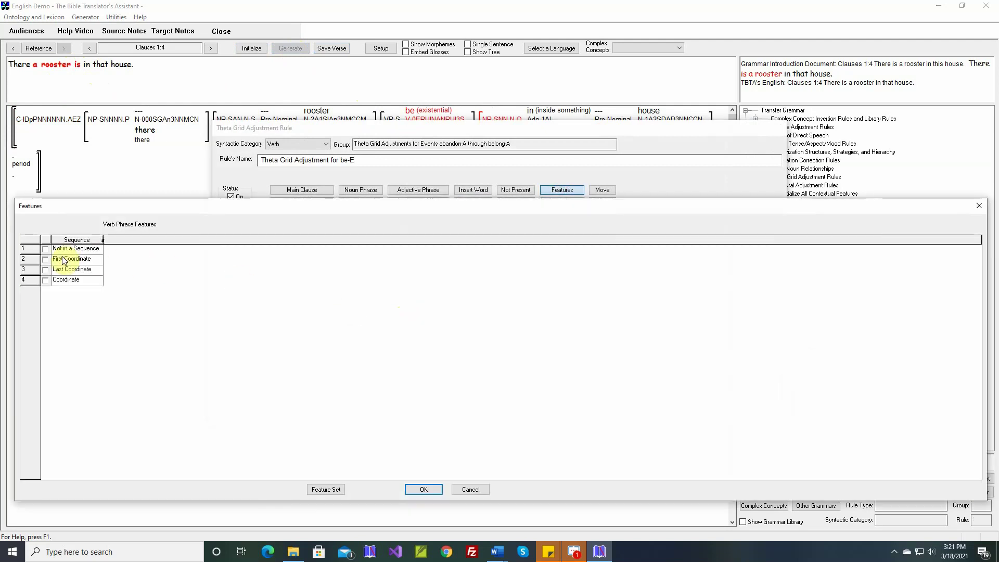
- Add a user-defined value named "Promoted VP" to the Sequence feature of Verb Phrases in the feature set
{"action": "left_click", "coordinate": [325, 489]}
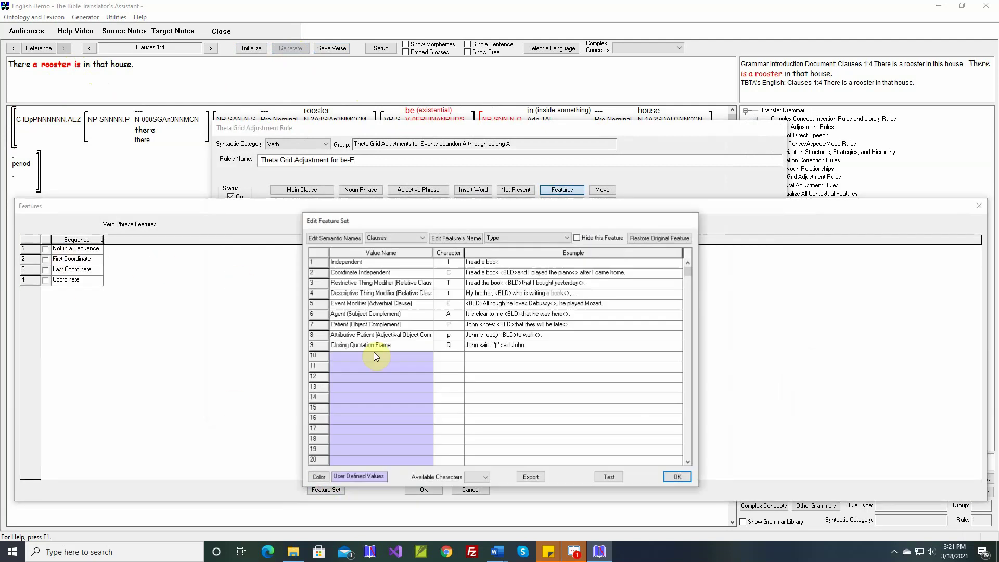
{"action": "left_click", "coordinate": [393, 240]}
{"action": "left_click", "coordinate": [388, 259]}
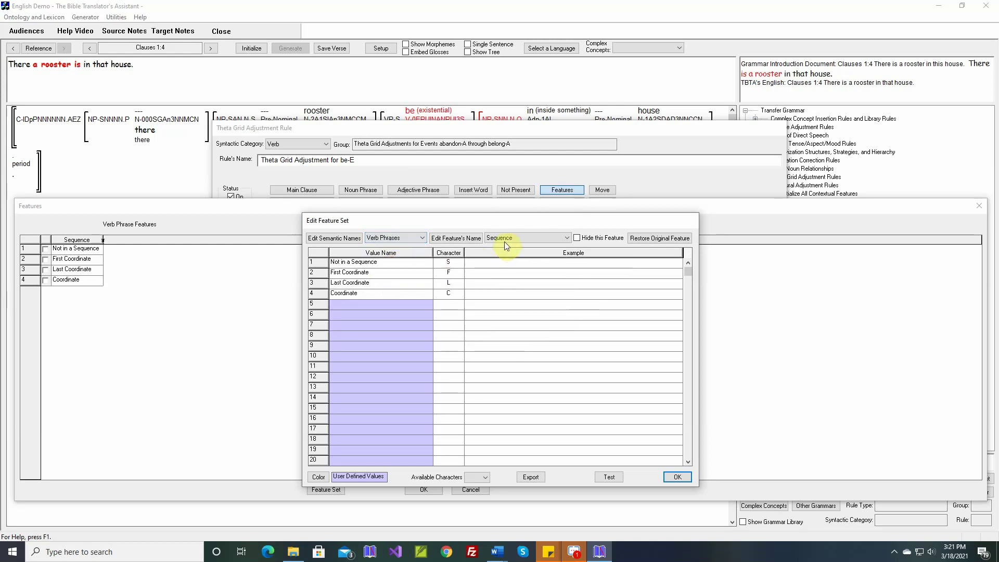
{"action": "left_click", "coordinate": [379, 307]}
{"action": "type", "text": "Promoted VP"}
{"action": "left_click", "coordinate": [379, 305]}
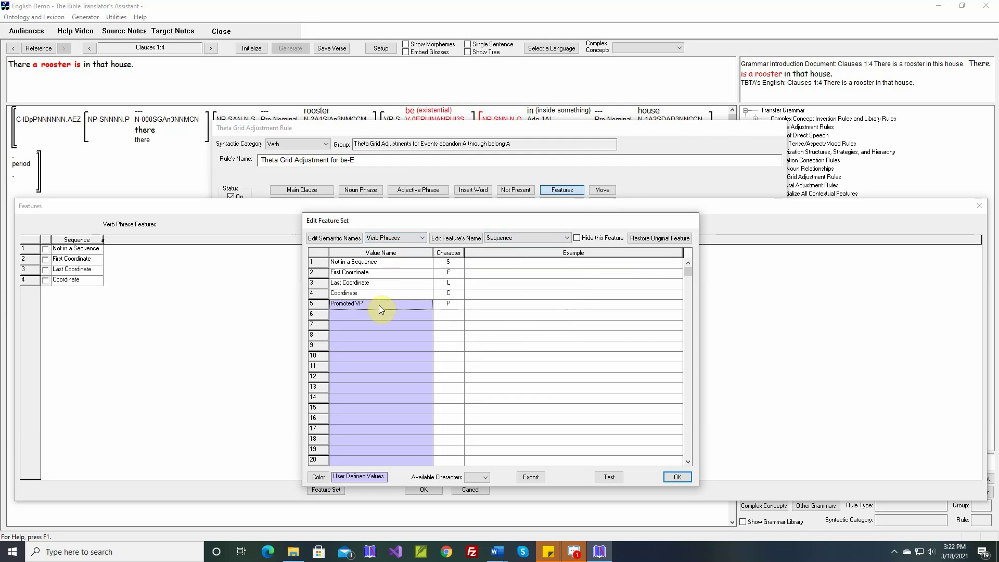
- Give the Promoted VP value the example "There <BLD>are<> roosters in that house." and accept the feature set
{"action": "left_click", "coordinate": [476, 309]}
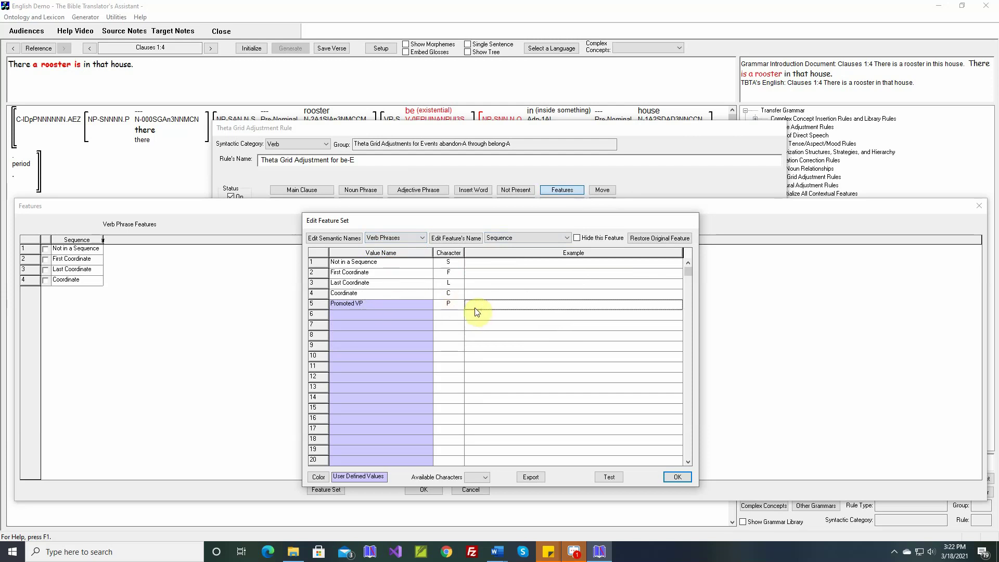
{"action": "type", "text": "The"}
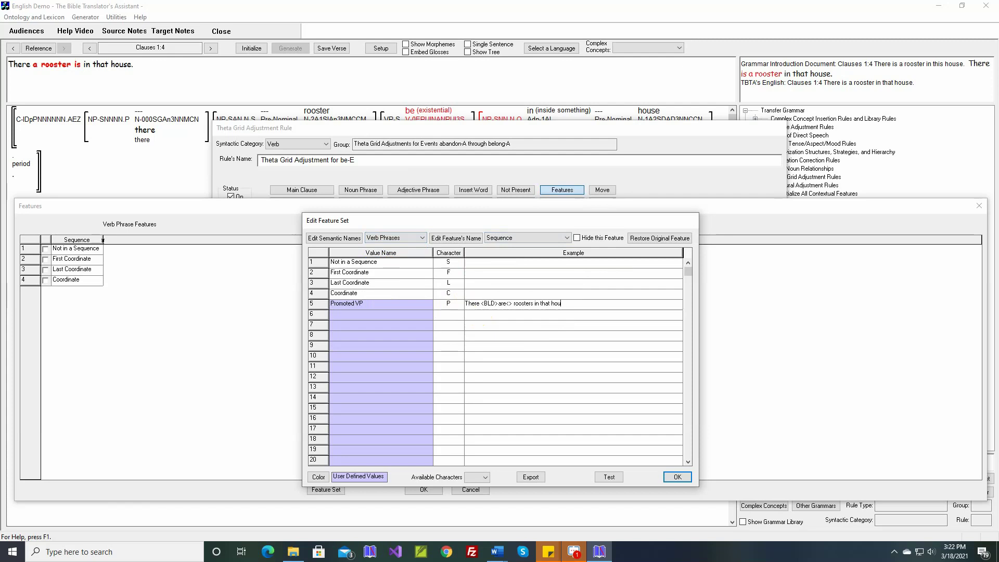
{"action": "left_click", "coordinate": [475, 308]}
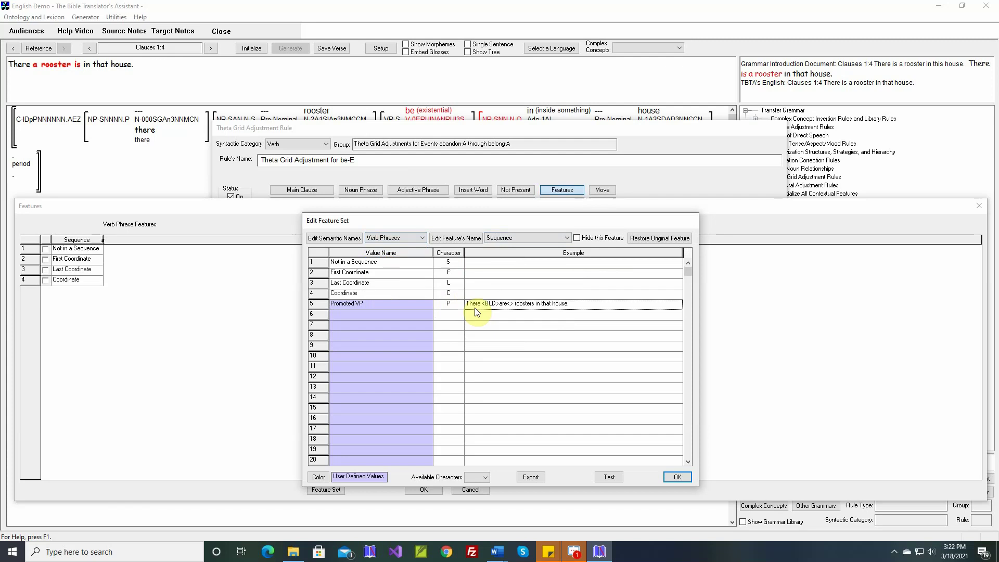
{"action": "left_click", "coordinate": [674, 475]}
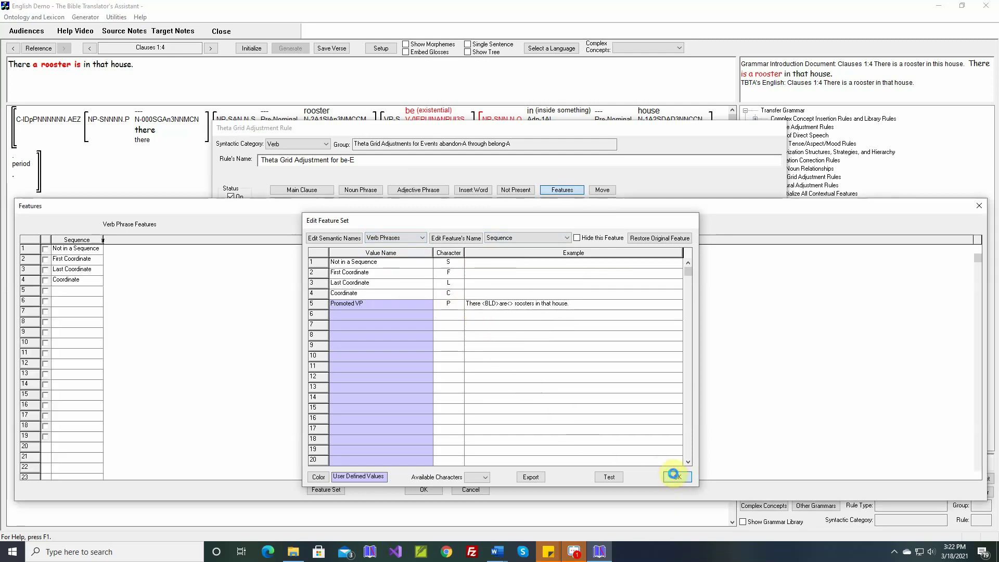
- Set the output verb phrase's Sequence feature to Promoted VP and save the be-E theta grid rule
{"action": "left_click", "coordinate": [45, 290]}
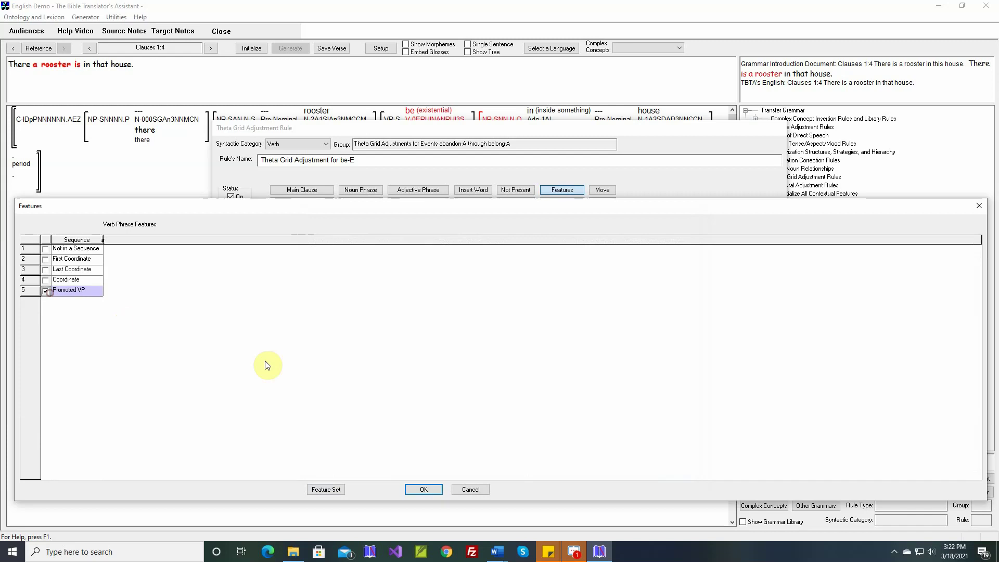
{"action": "left_click", "coordinate": [429, 488]}
{"action": "mouse_move", "coordinate": [411, 323]}
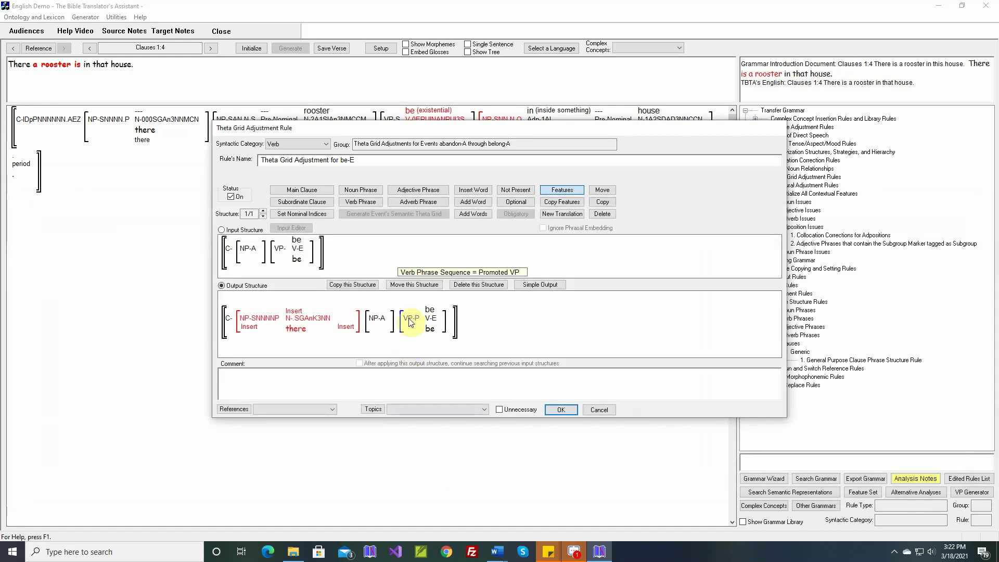
{"action": "left_click", "coordinate": [554, 410]}
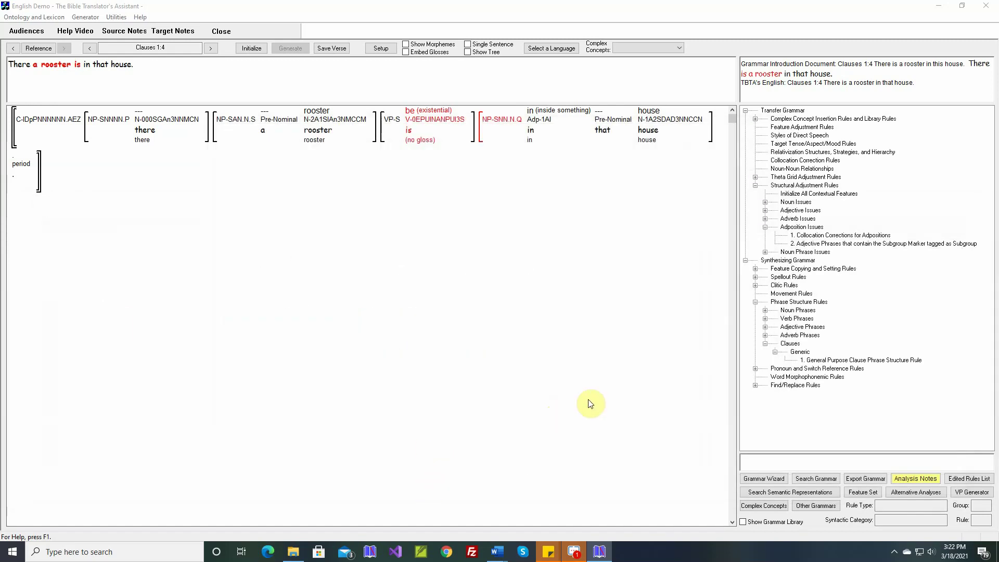
- In the General Purpose Clause Phrase Structure Rule, insert a Verb Phrases constituent with Sequence Promoted VP under Promoted Constituents
{"action": "double_click", "coordinate": [836, 360]}
{"action": "left_click", "coordinate": [430, 285]}
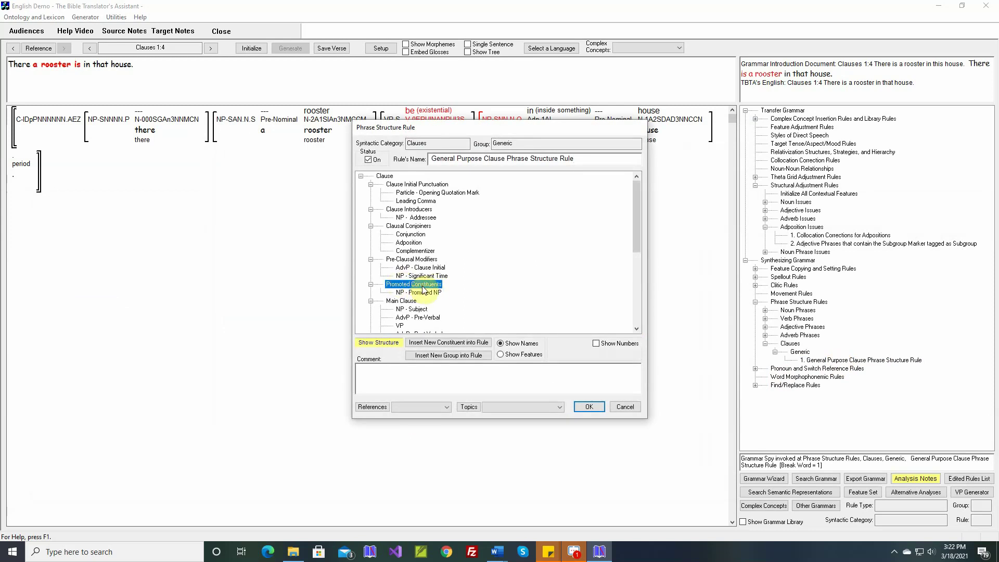
{"action": "left_click", "coordinate": [447, 342]}
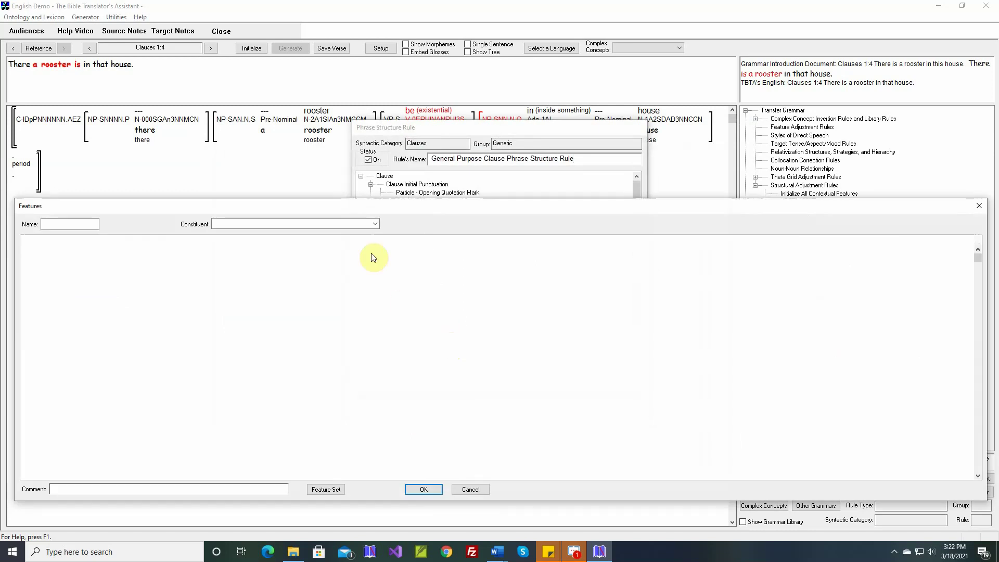
{"action": "left_click", "coordinate": [374, 224]}
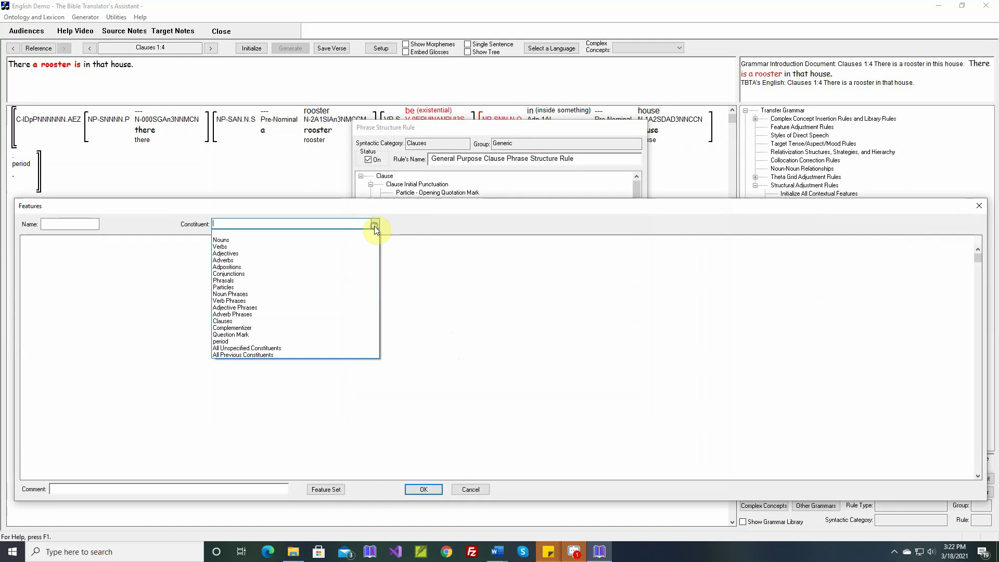
{"action": "left_click", "coordinate": [299, 300]}
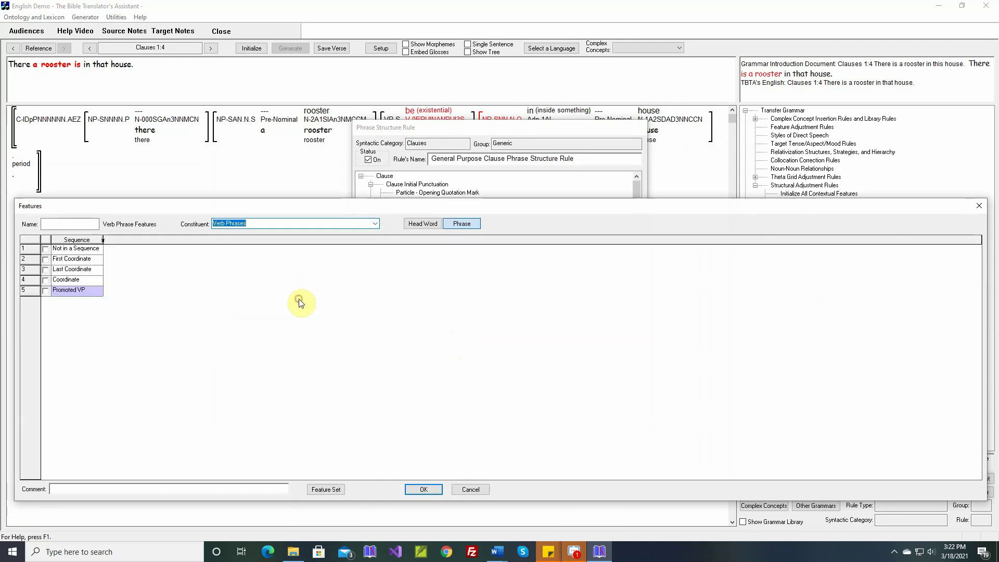
{"action": "left_click", "coordinate": [45, 291]}
- Comment the Promoted VP constituent with "Clauses 1:4 There are roosters in that house." and accept its features
{"action": "left_click", "coordinate": [146, 489]}
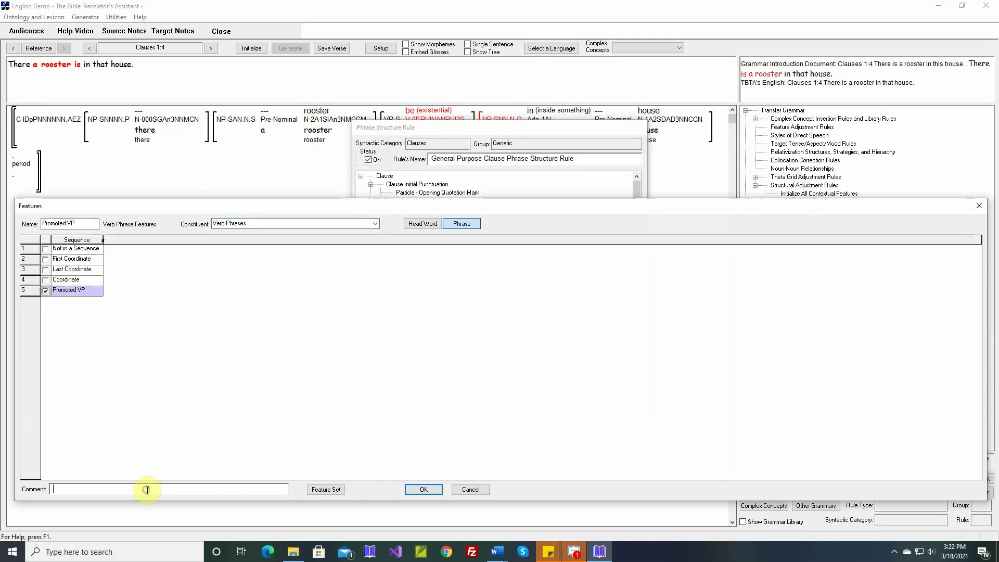
{"action": "type", "text": "Clauses 1:4"}
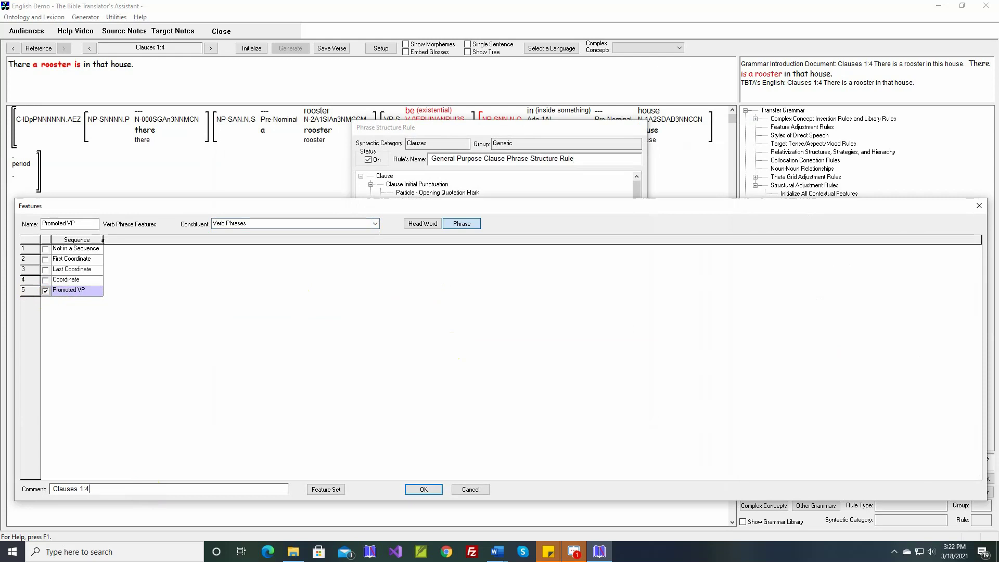
{"action": "left_click", "coordinate": [145, 492]}
{"action": "type", "text": "T"}
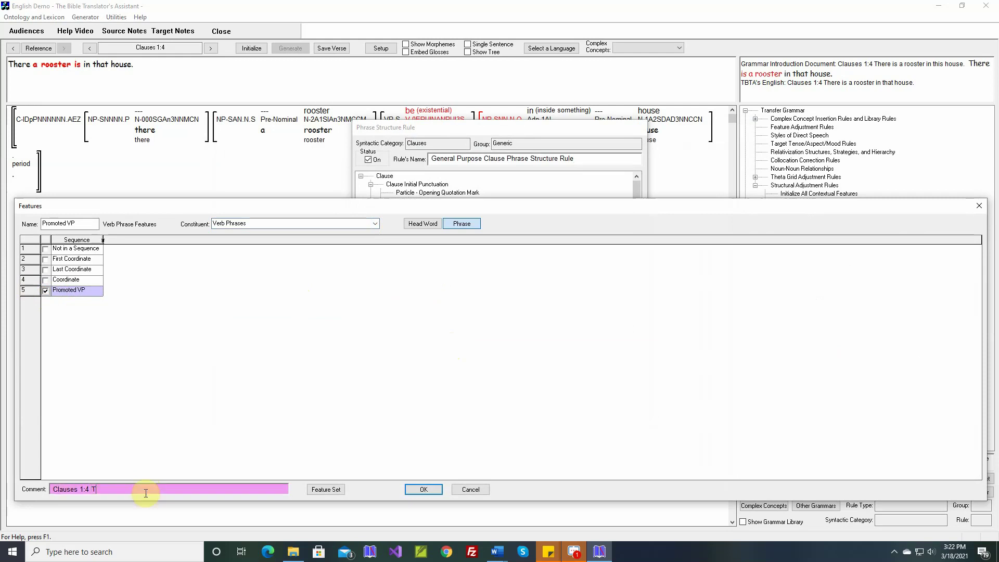
{"action": "type", "text": "here are roosters in that house."}
{"action": "left_click", "coordinate": [414, 490]}
- Move the Promoted VP constituent below Promoted NP and save the clause phrase structure rule
{"action": "left_click", "coordinate": [426, 293]}
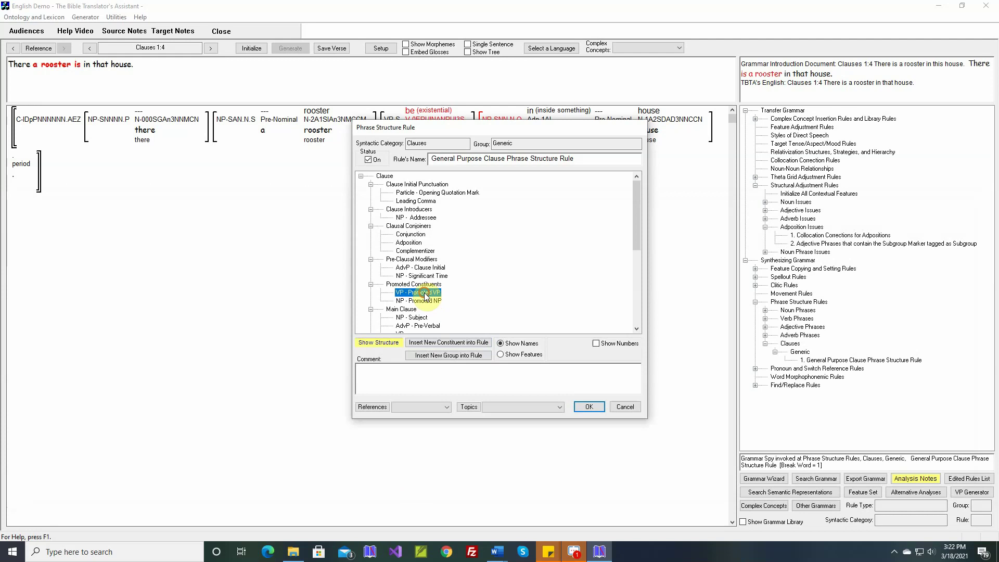
{"action": "left_click_drag", "start_coordinate": [424, 293], "coordinate": [435, 301]}
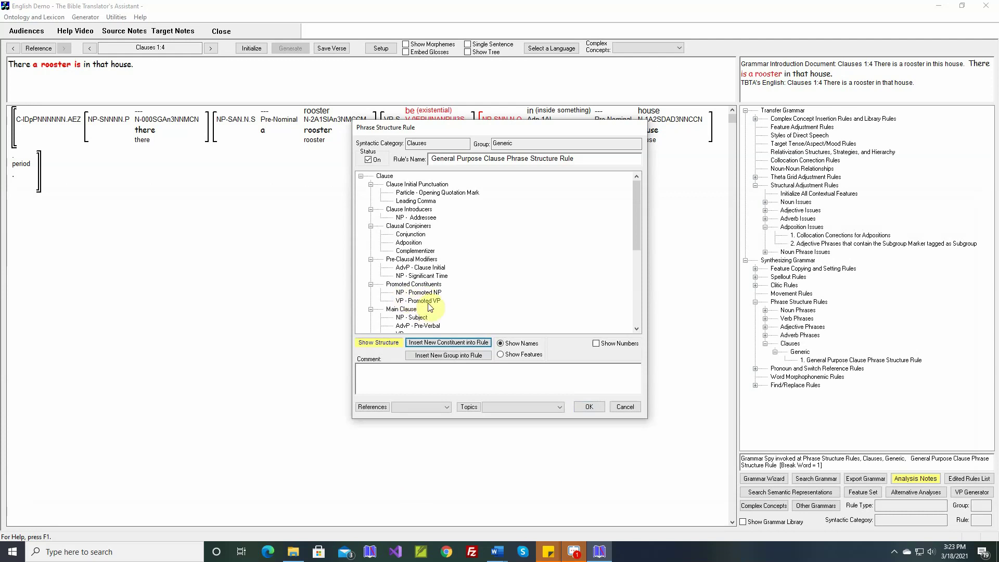
{"action": "left_click", "coordinate": [426, 294]}
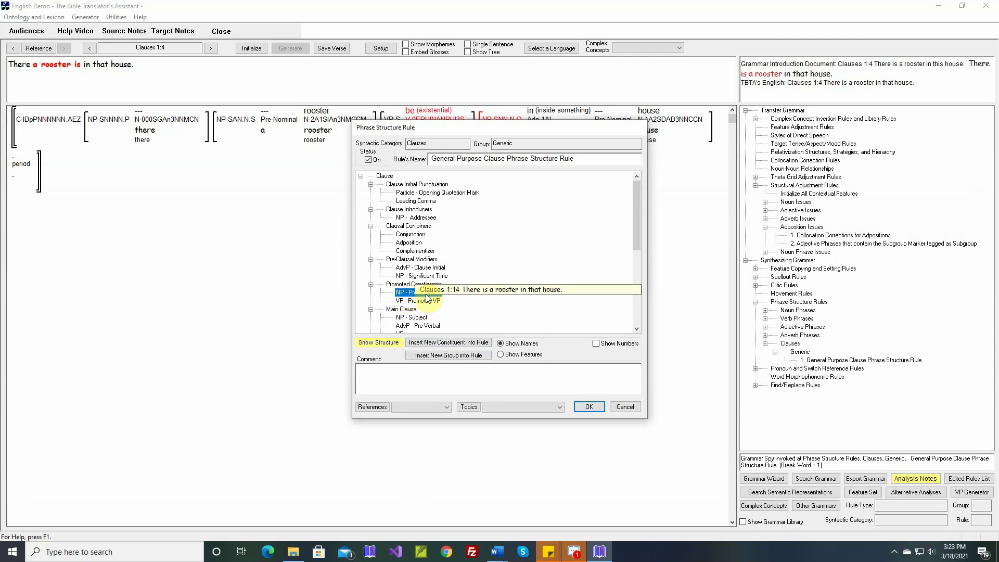
{"action": "left_click", "coordinate": [588, 406]}
- Initialize and regenerate Clauses 1:4, and save the generated verse
{"action": "left_click", "coordinate": [250, 47]}
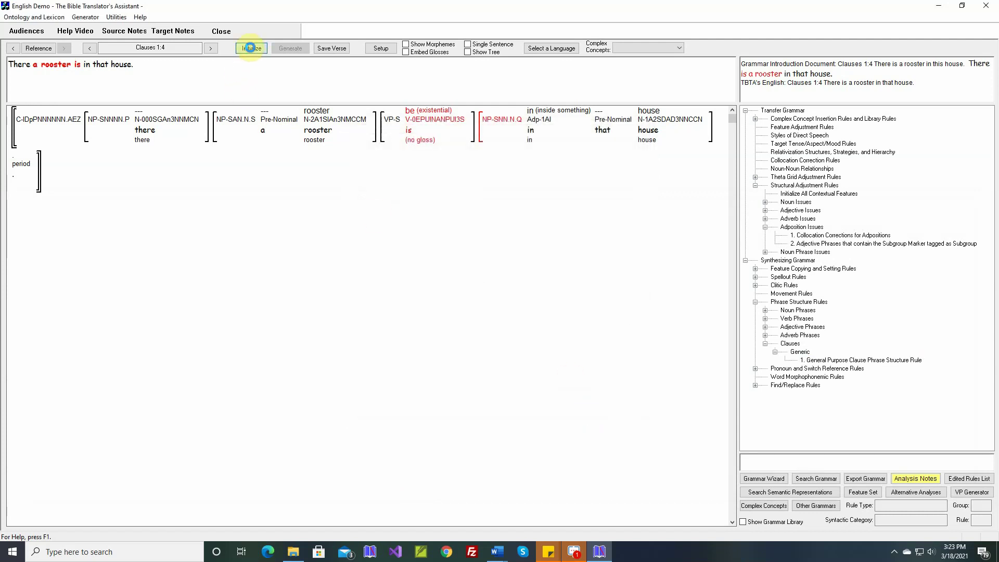
{"action": "left_click", "coordinate": [290, 48]}
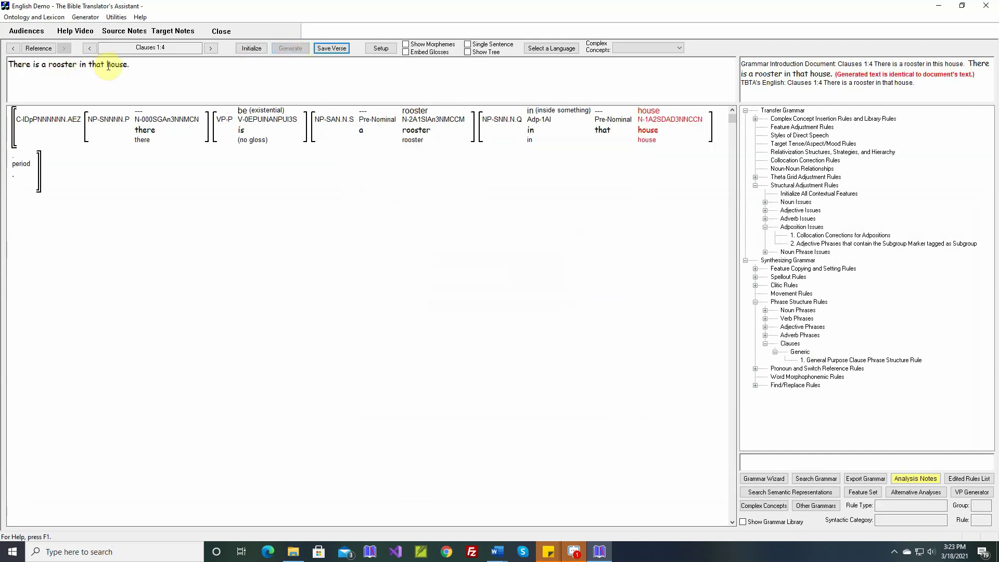
{"action": "left_click", "coordinate": [333, 48]}
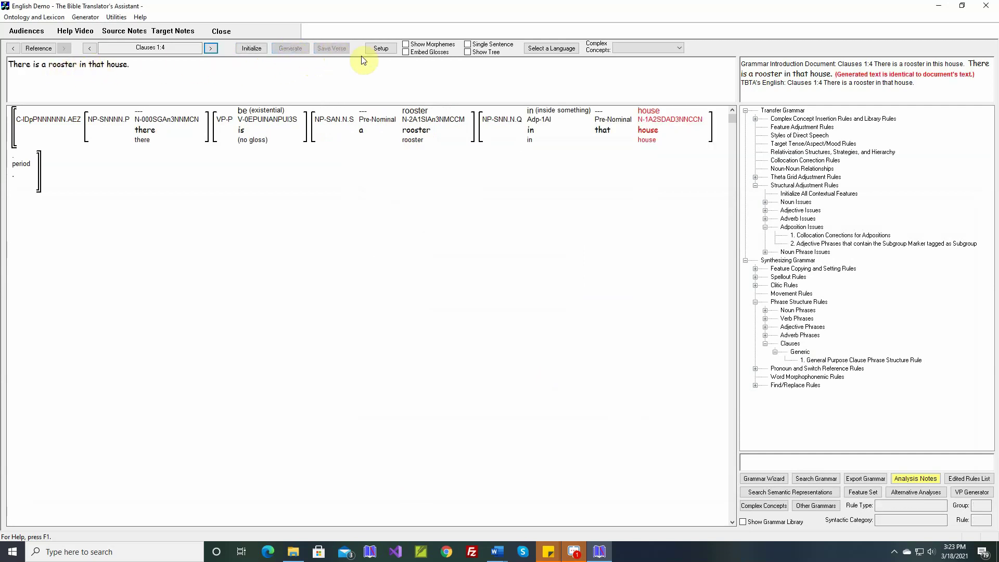
- Open the generator's tool for editing and searching the target text
{"action": "left_click", "coordinate": [85, 17]}
{"action": "left_click", "coordinate": [98, 52]}
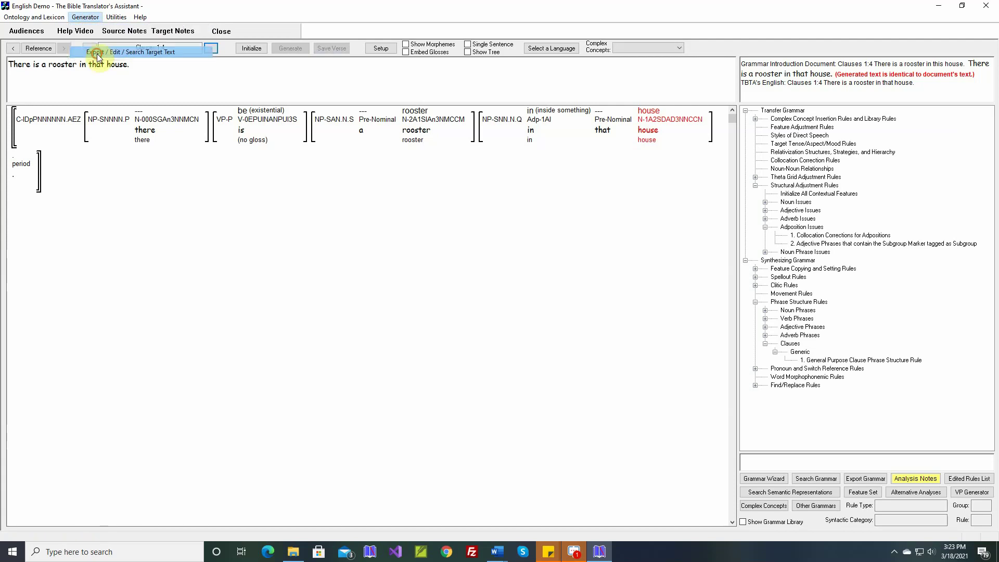